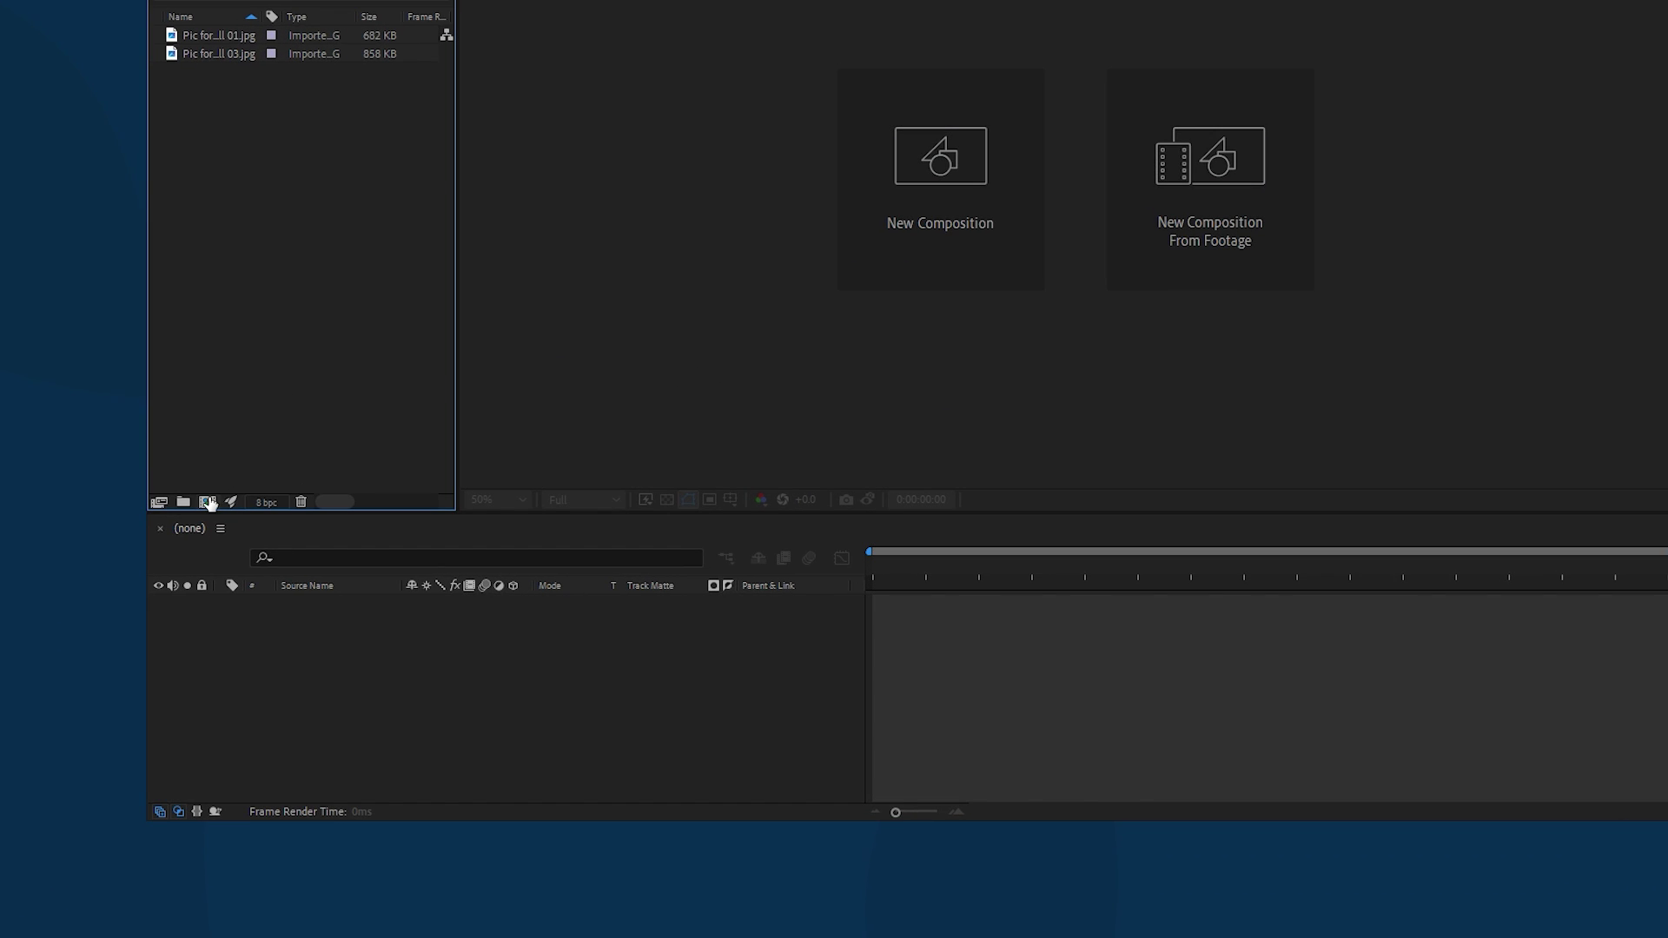
# Open Composition Settings for a new composition from the Project panel.
pyautogui.click(209, 502)
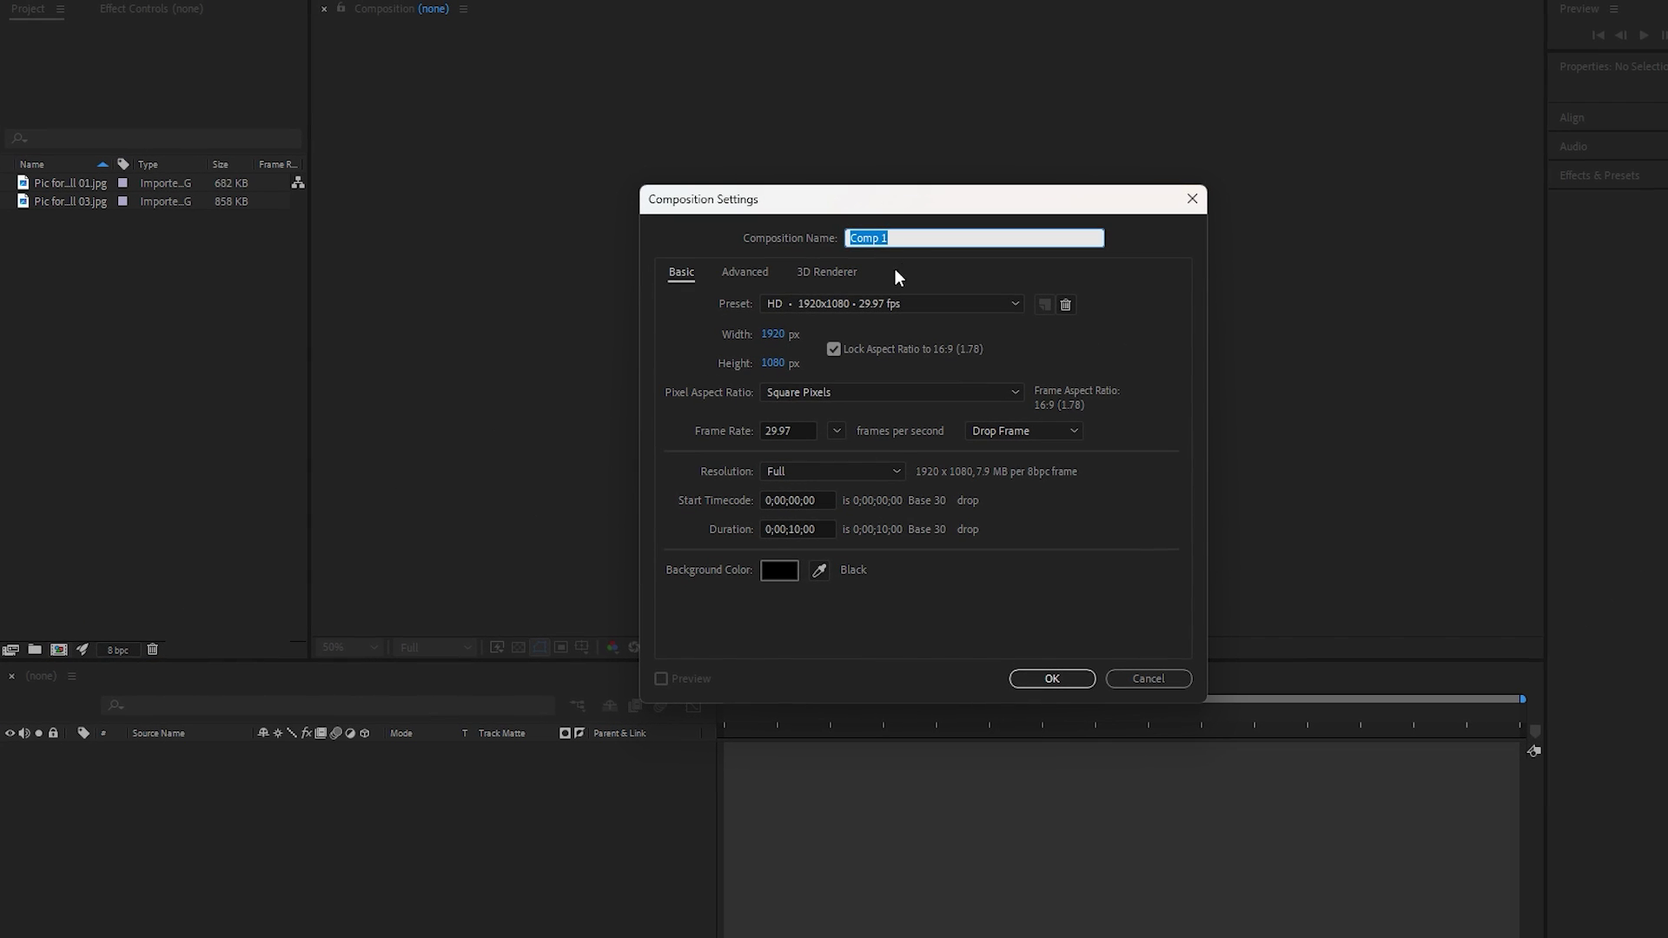
# Name the composition 'Main Com' and create it at HD 1920x1080, 29.97 fps.
pyautogui.click(932, 237)
pyautogui.press('BackSpace')
pyautogui.press('BackSpace')
pyautogui.press('BackSpace')
pyautogui.press('BackSpace')
pyautogui.press('BackSpace')
pyautogui.press('BackSpace')
pyautogui.write('Main Com')
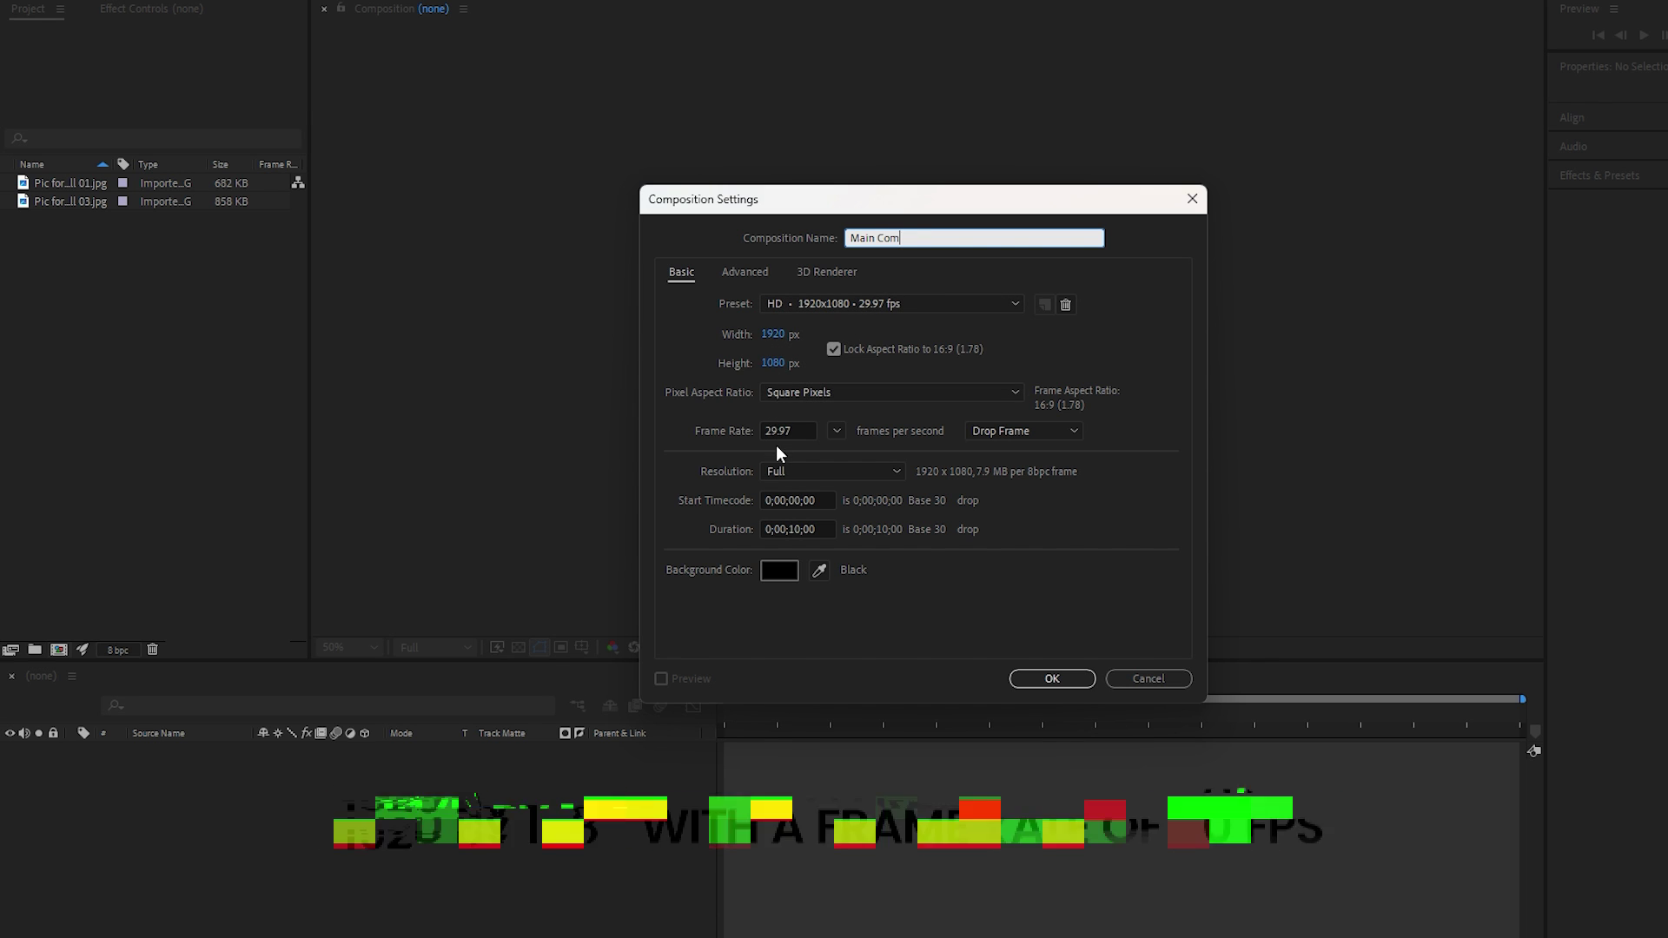
pyautogui.click(1054, 678)
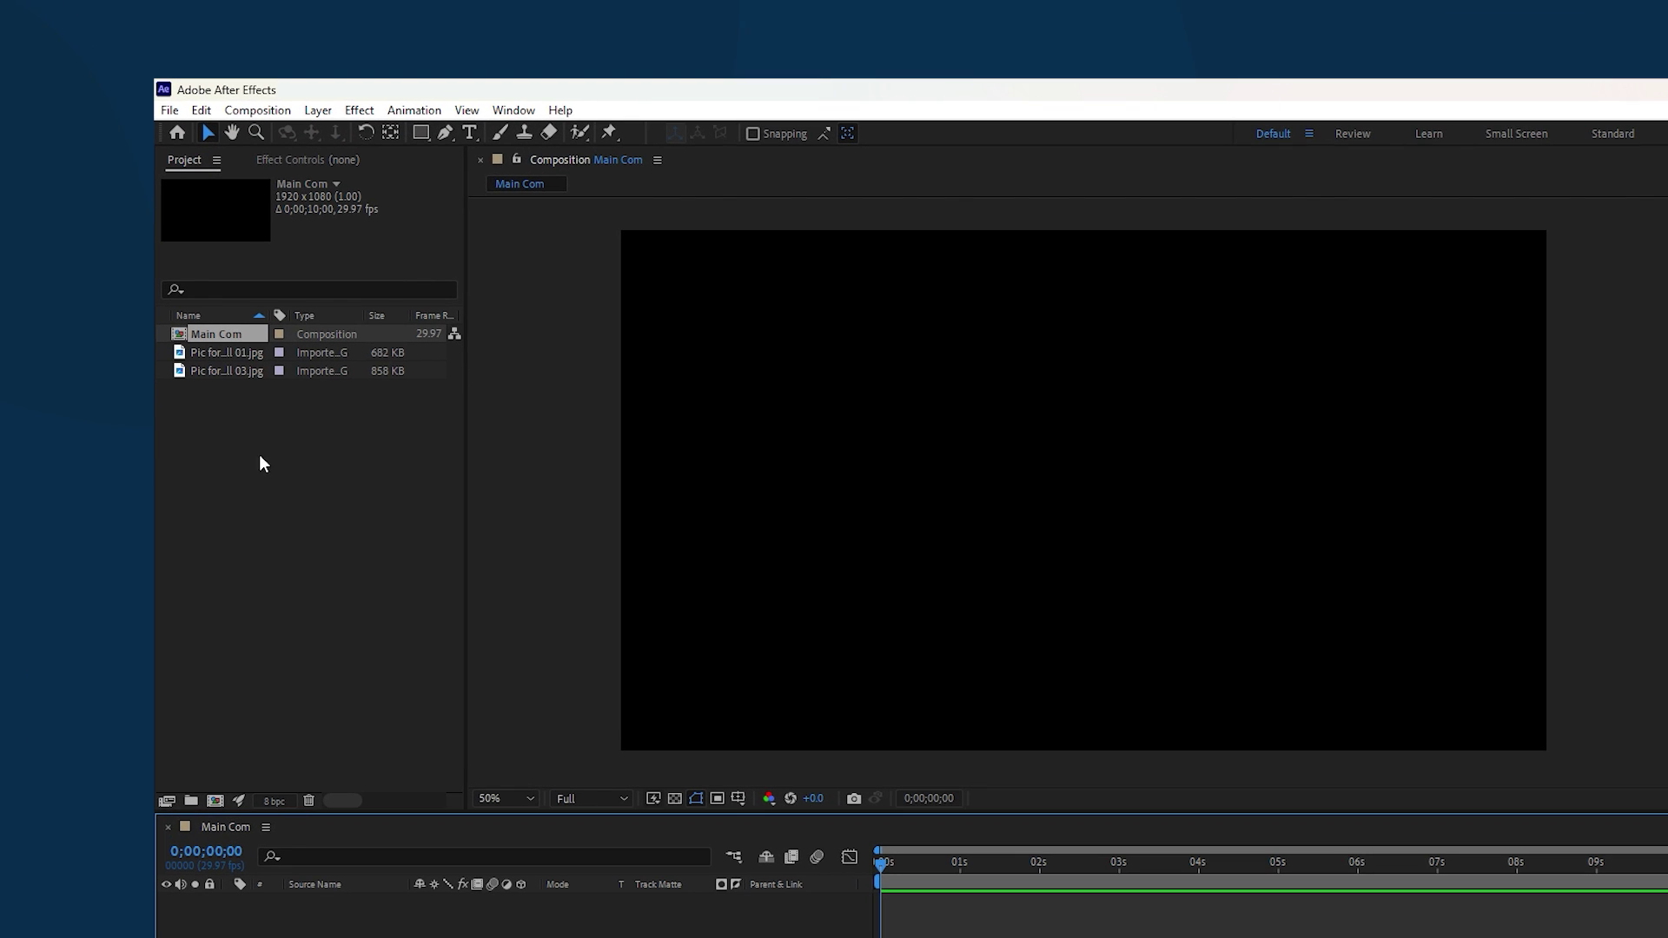
# Add Pic for CC Ball 03.jpg to Main Com's timeline and duplicate that layer.
pyautogui.click(195, 371)
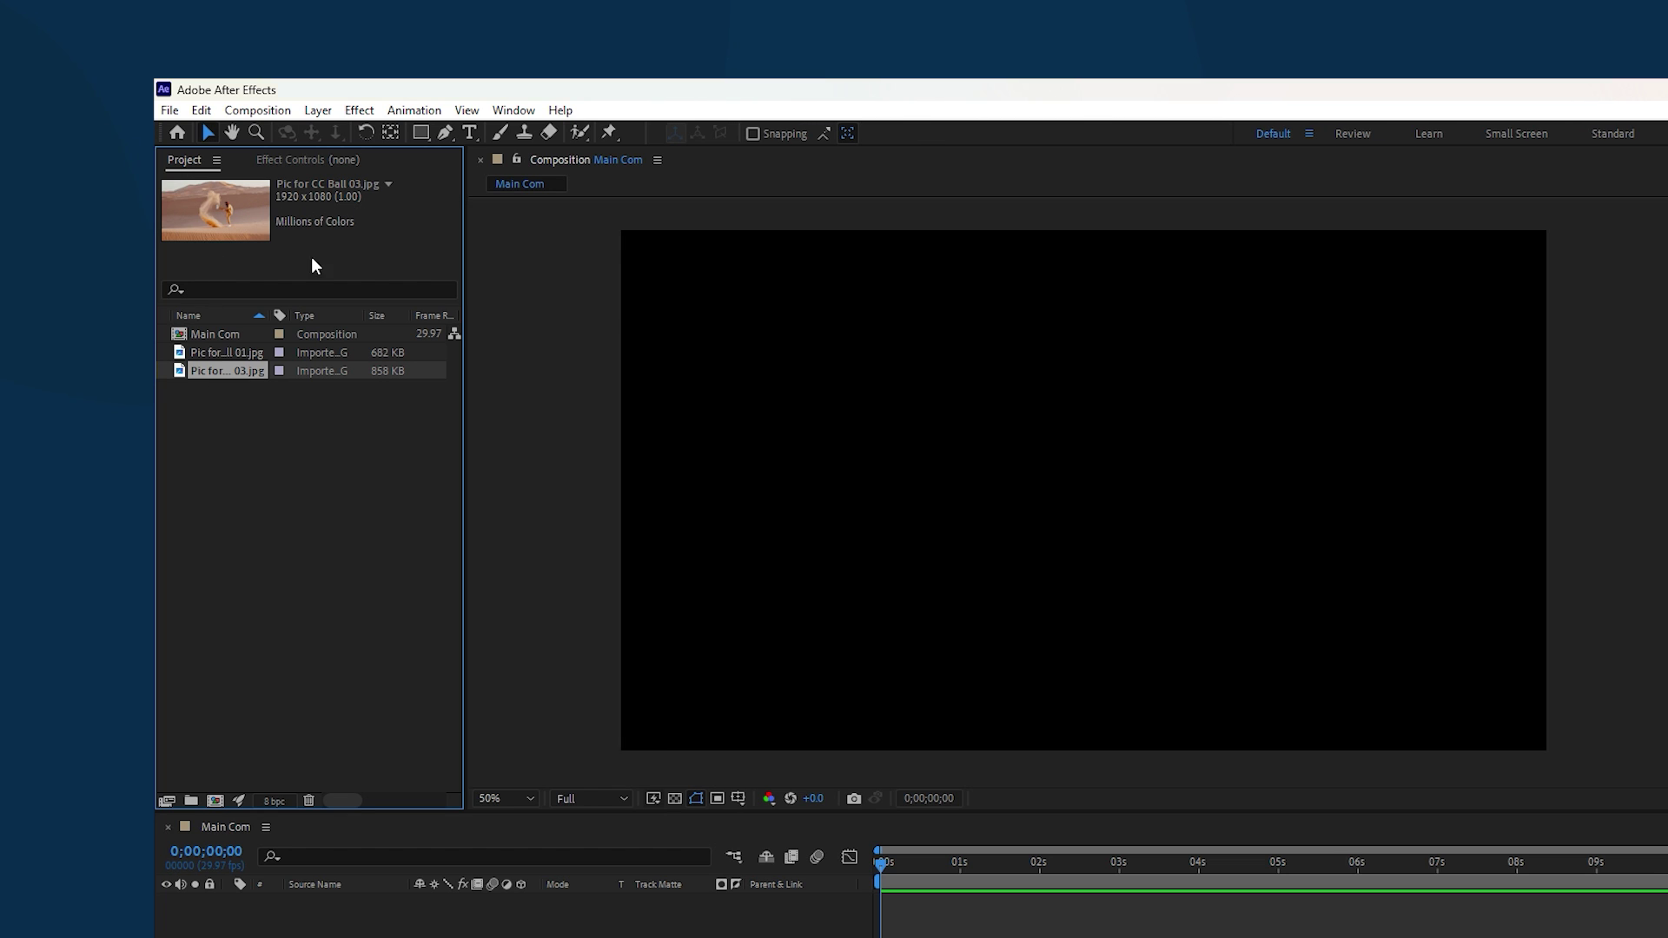
pyautogui.moveTo(236, 374); pyautogui.dragTo(307, 913)
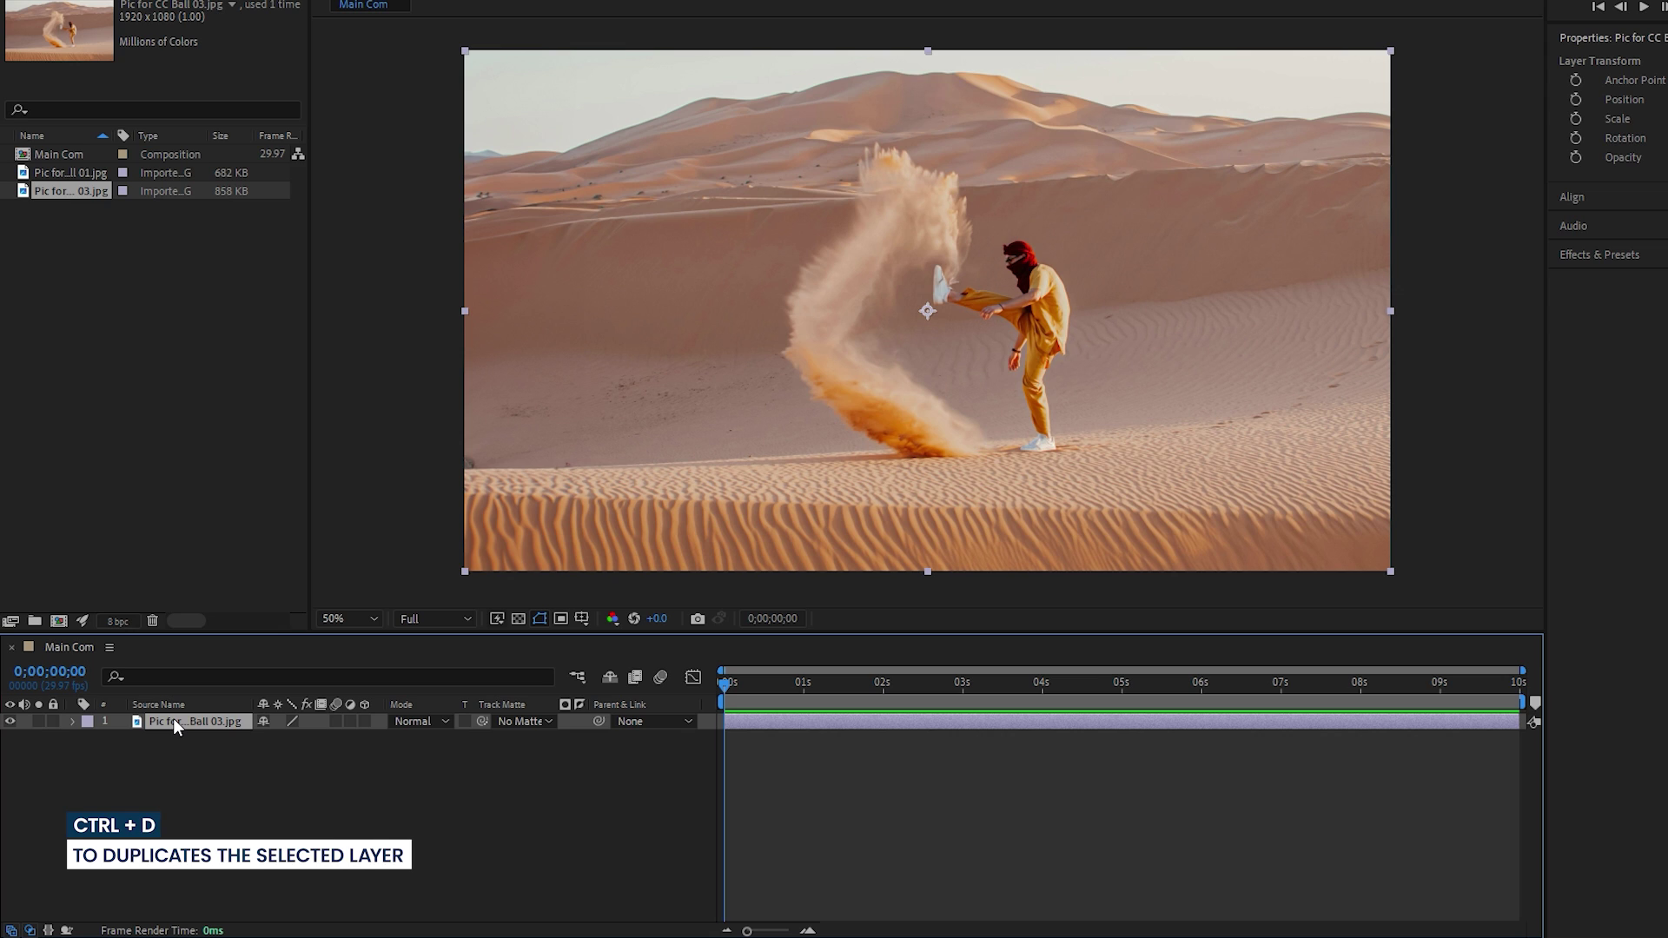
pyautogui.hotkey('ctrl', 'd')
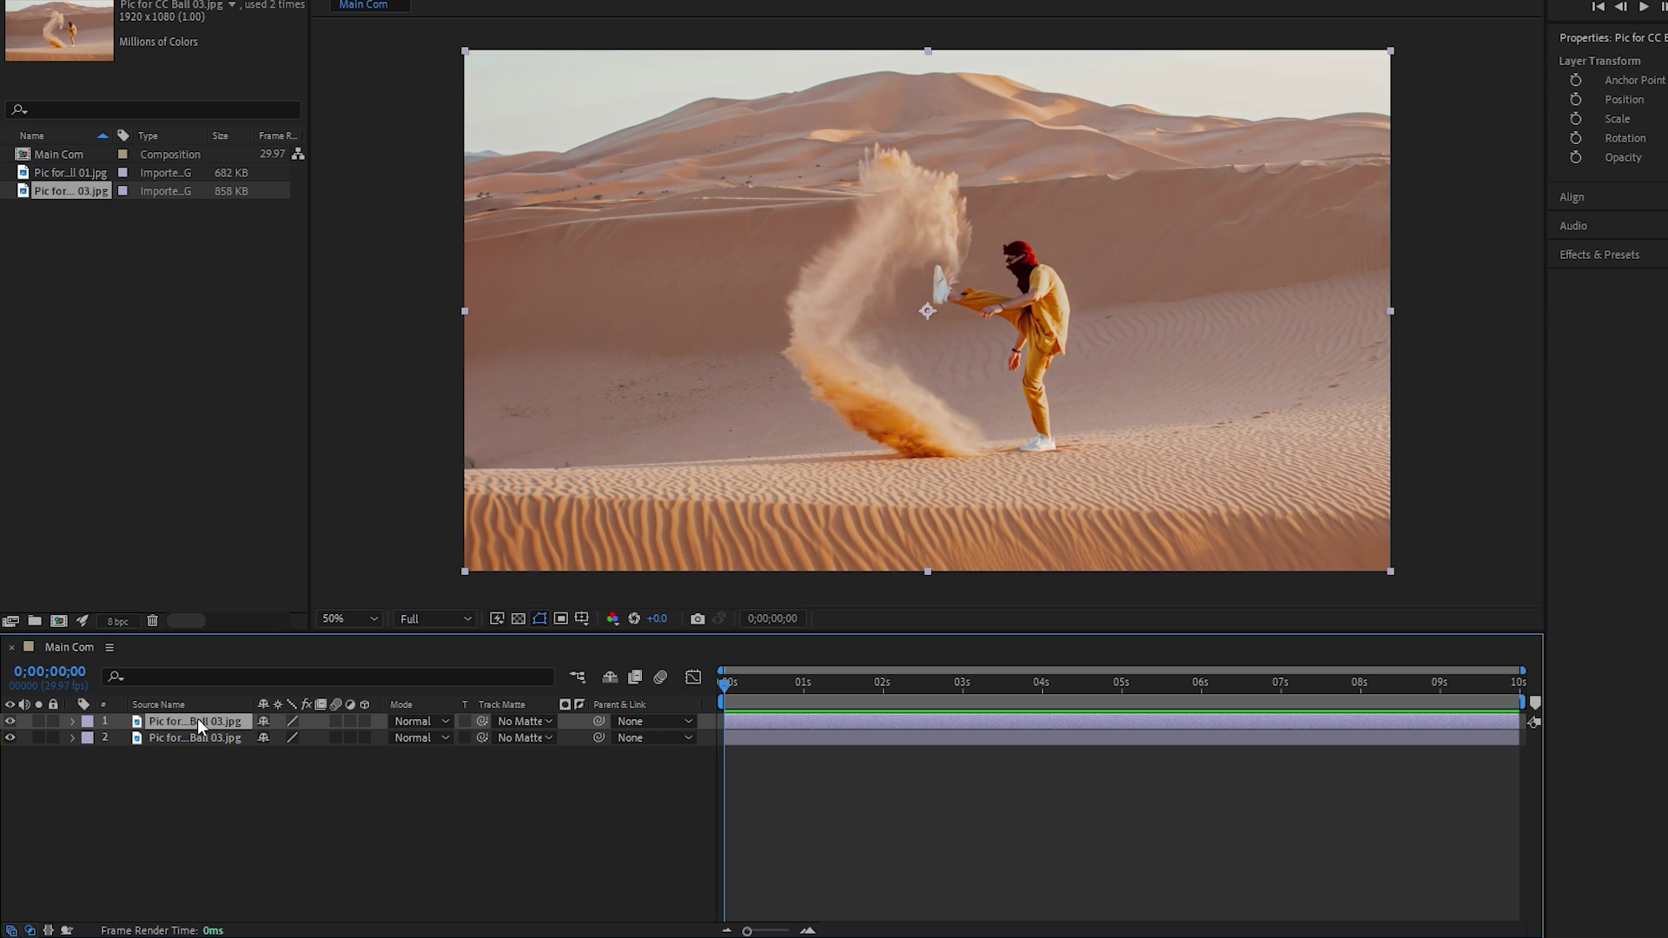
# Bring up Pre-compose for the top desert photo layer, layer 1.
pyautogui.rightClick(198, 724)
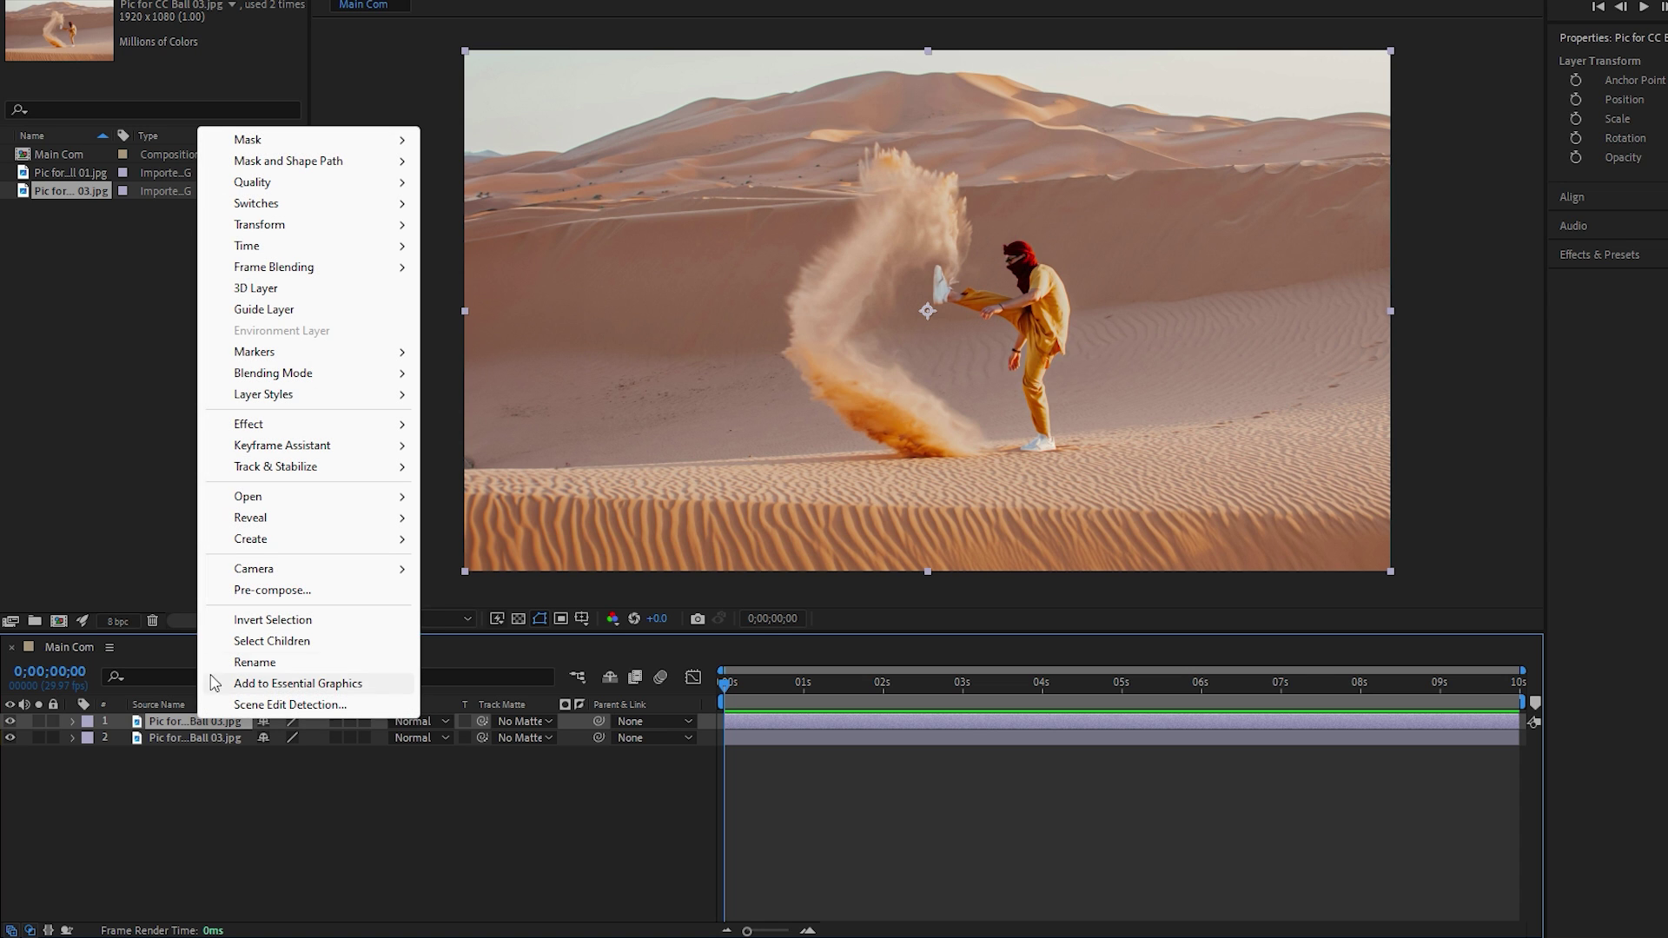
pyautogui.click(248, 591)
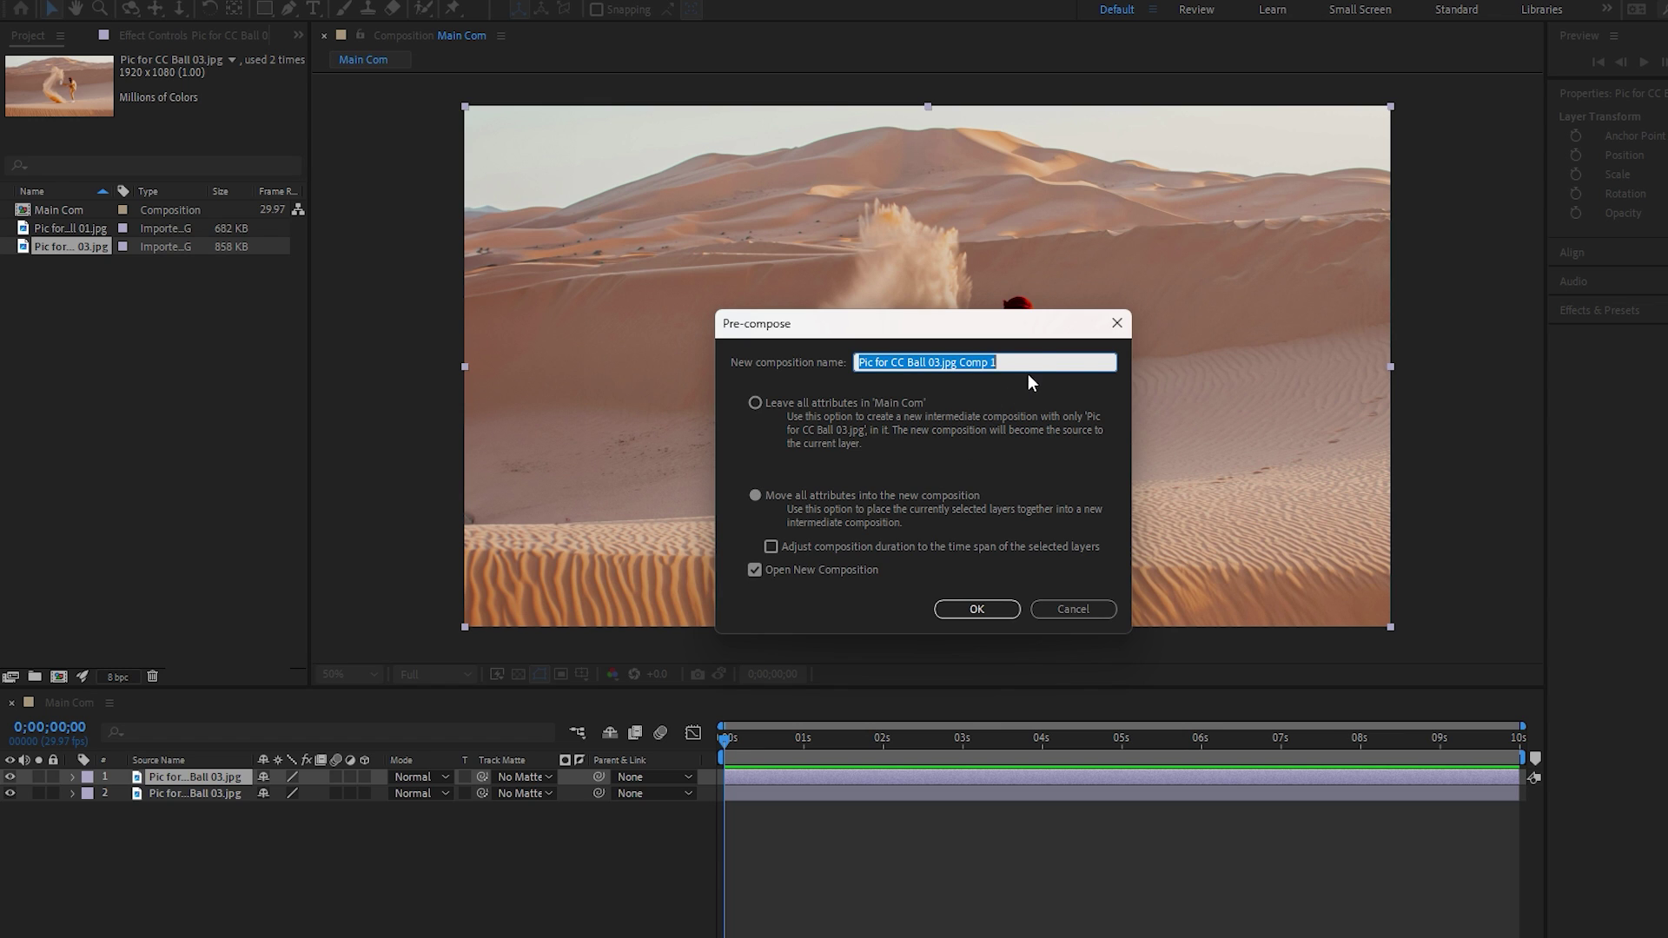
# Name the nested composition 'Pre-Com 01' and create it, opening it afterwards.
pyautogui.press('BackSpace')
pyautogui.write('Pre-Com')
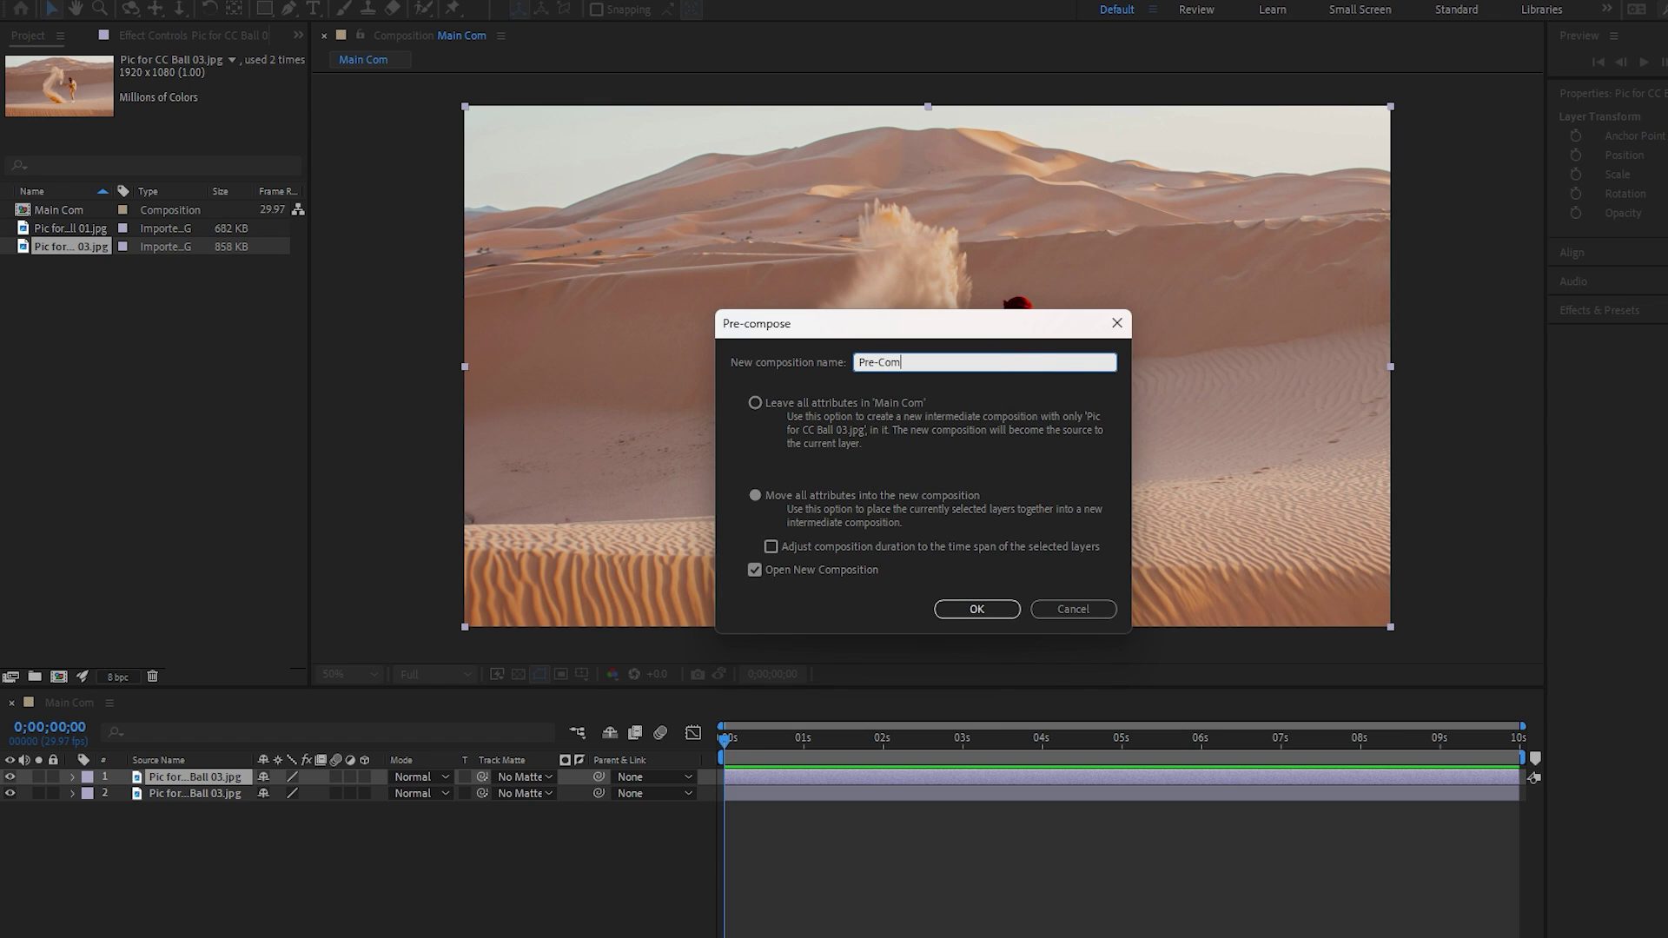
pyautogui.write(' 01')
pyautogui.click(1005, 610)
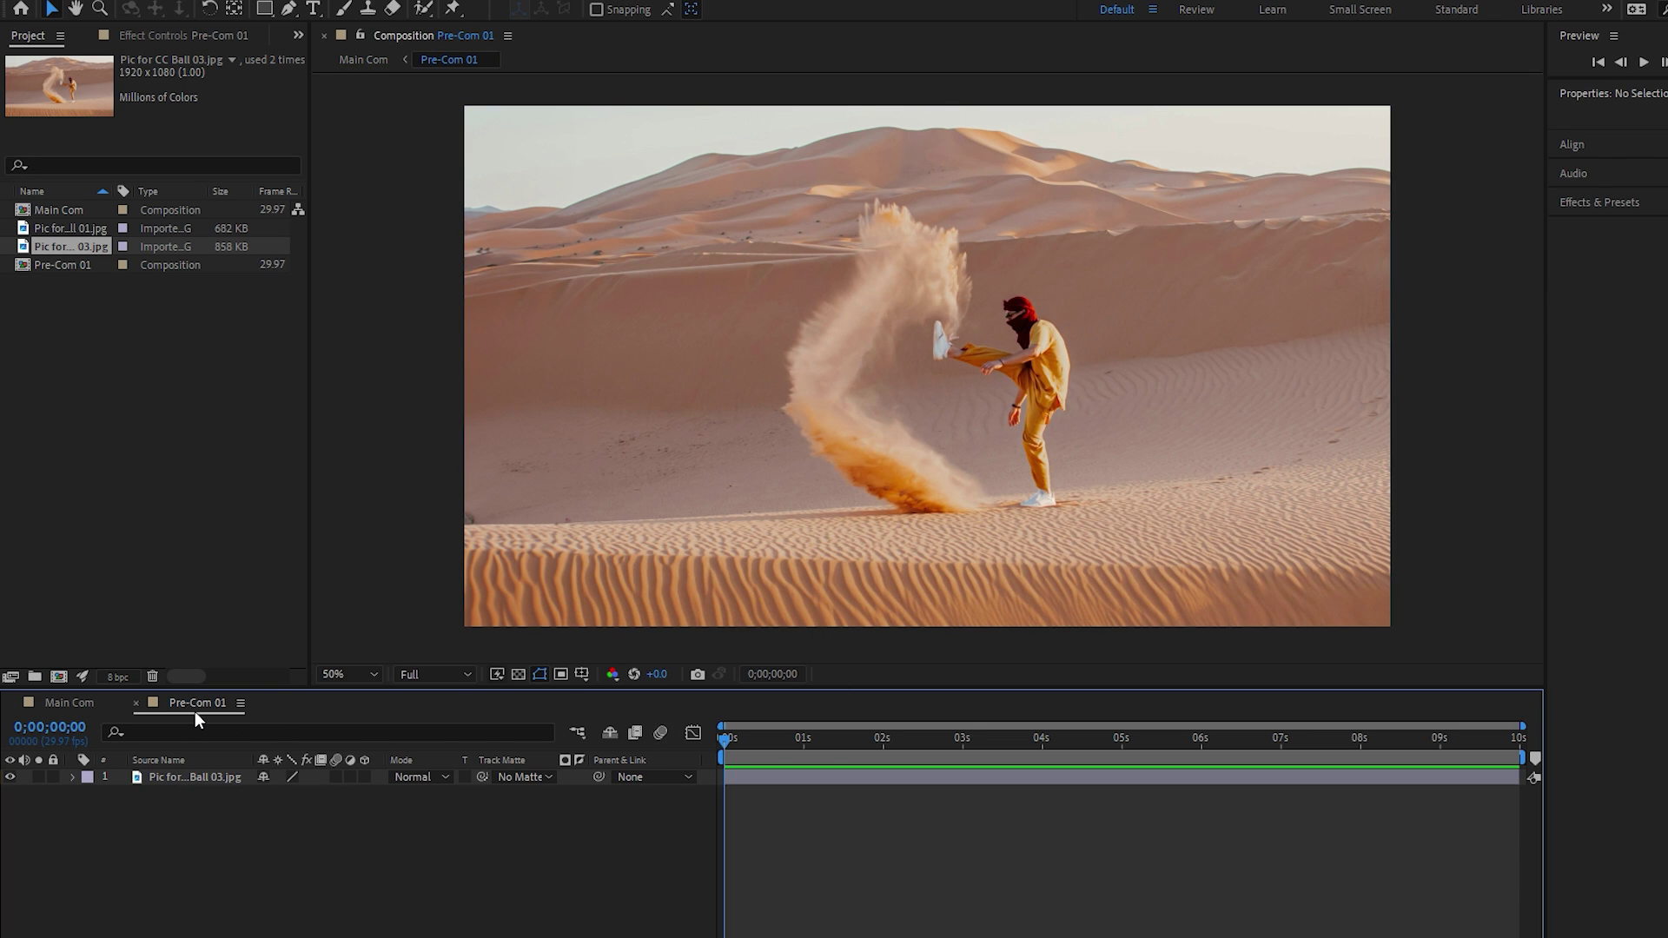
# Select the photo layer and trace the sand cloud's top and outer edge with the Pen tool.
pyautogui.click(186, 773)
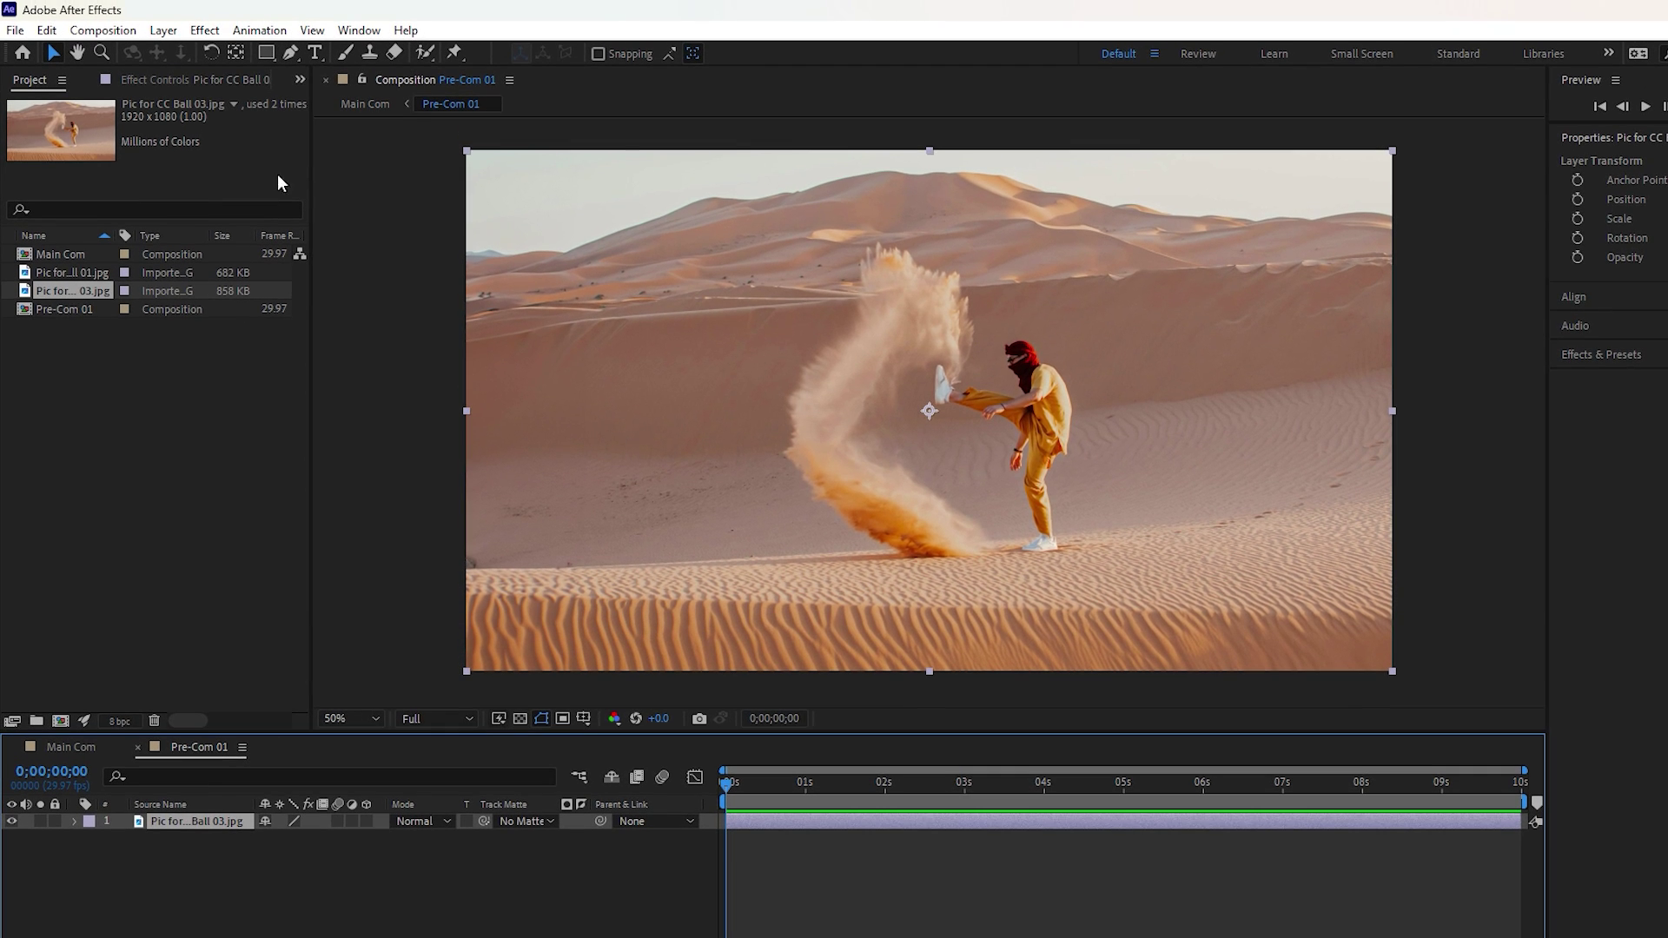
pyautogui.click(294, 54)
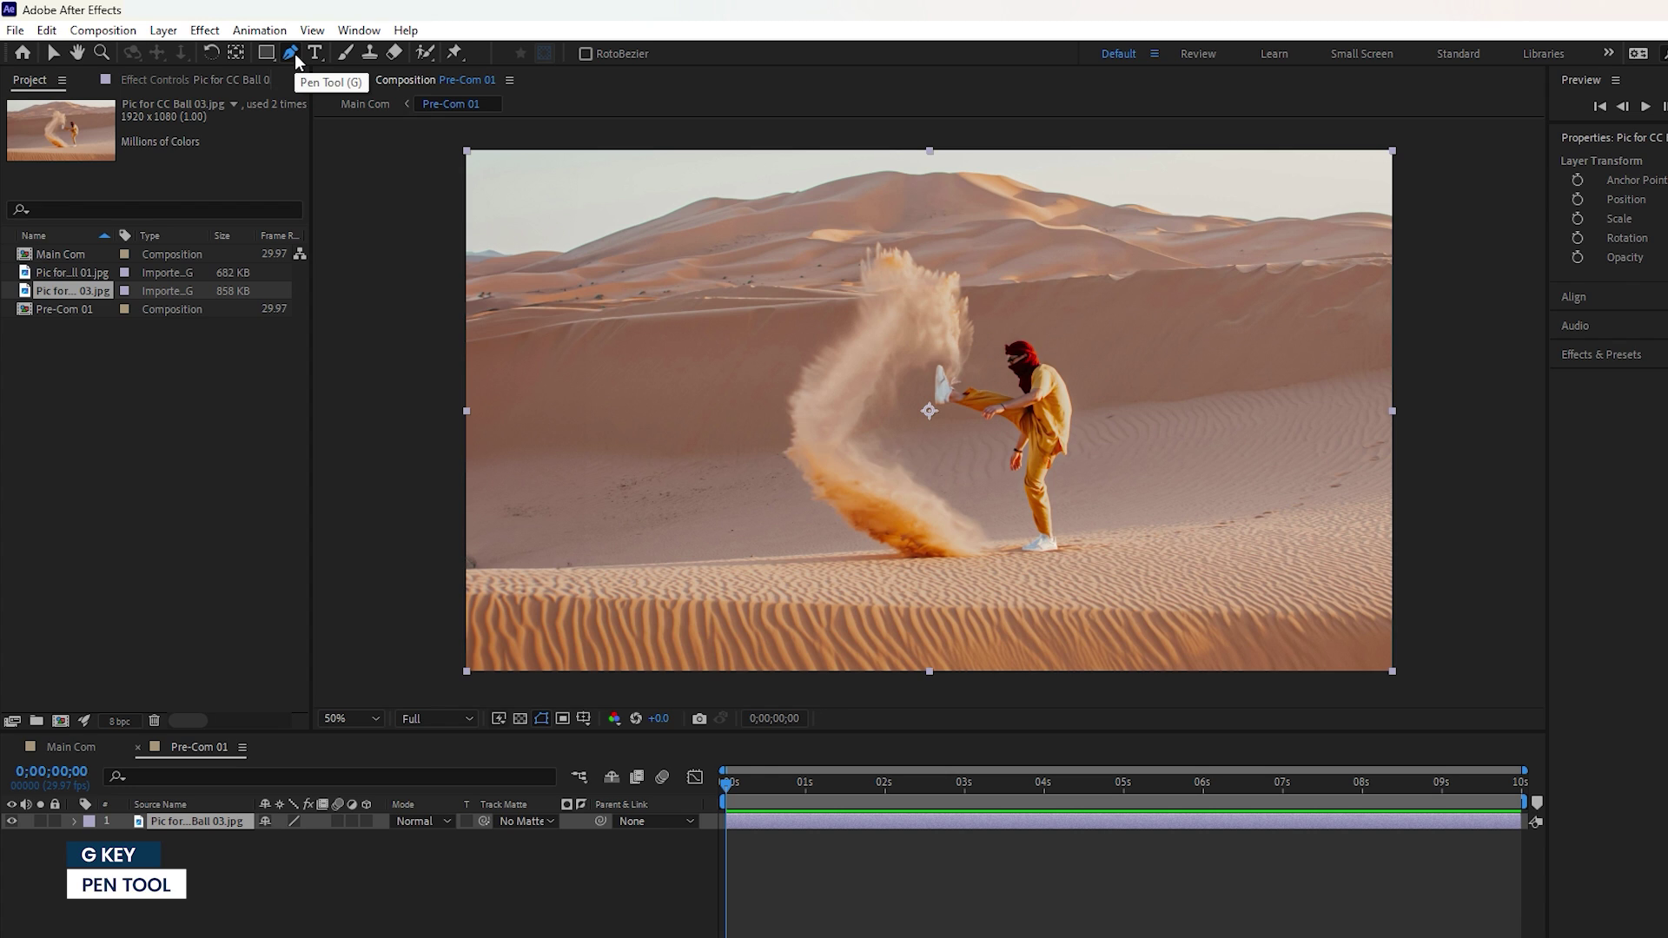
pyautogui.click(953, 352)
pyautogui.click(974, 350)
pyautogui.click(978, 302)
pyautogui.click(927, 239)
pyautogui.click(862, 226)
pyautogui.click(811, 255)
pyautogui.click(777, 311)
pyautogui.click(765, 378)
pyautogui.click(772, 454)
# Trace around the cloud's base, close the mask at the start point, and return to Selection.
pyautogui.click(806, 511)
pyautogui.click(872, 561)
pyautogui.click(938, 570)
pyautogui.click(994, 548)
pyautogui.click(940, 499)
pyautogui.click(891, 445)
pyautogui.click(879, 419)
pyautogui.click(900, 381)
pyautogui.click(930, 354)
pyautogui.click(953, 351)
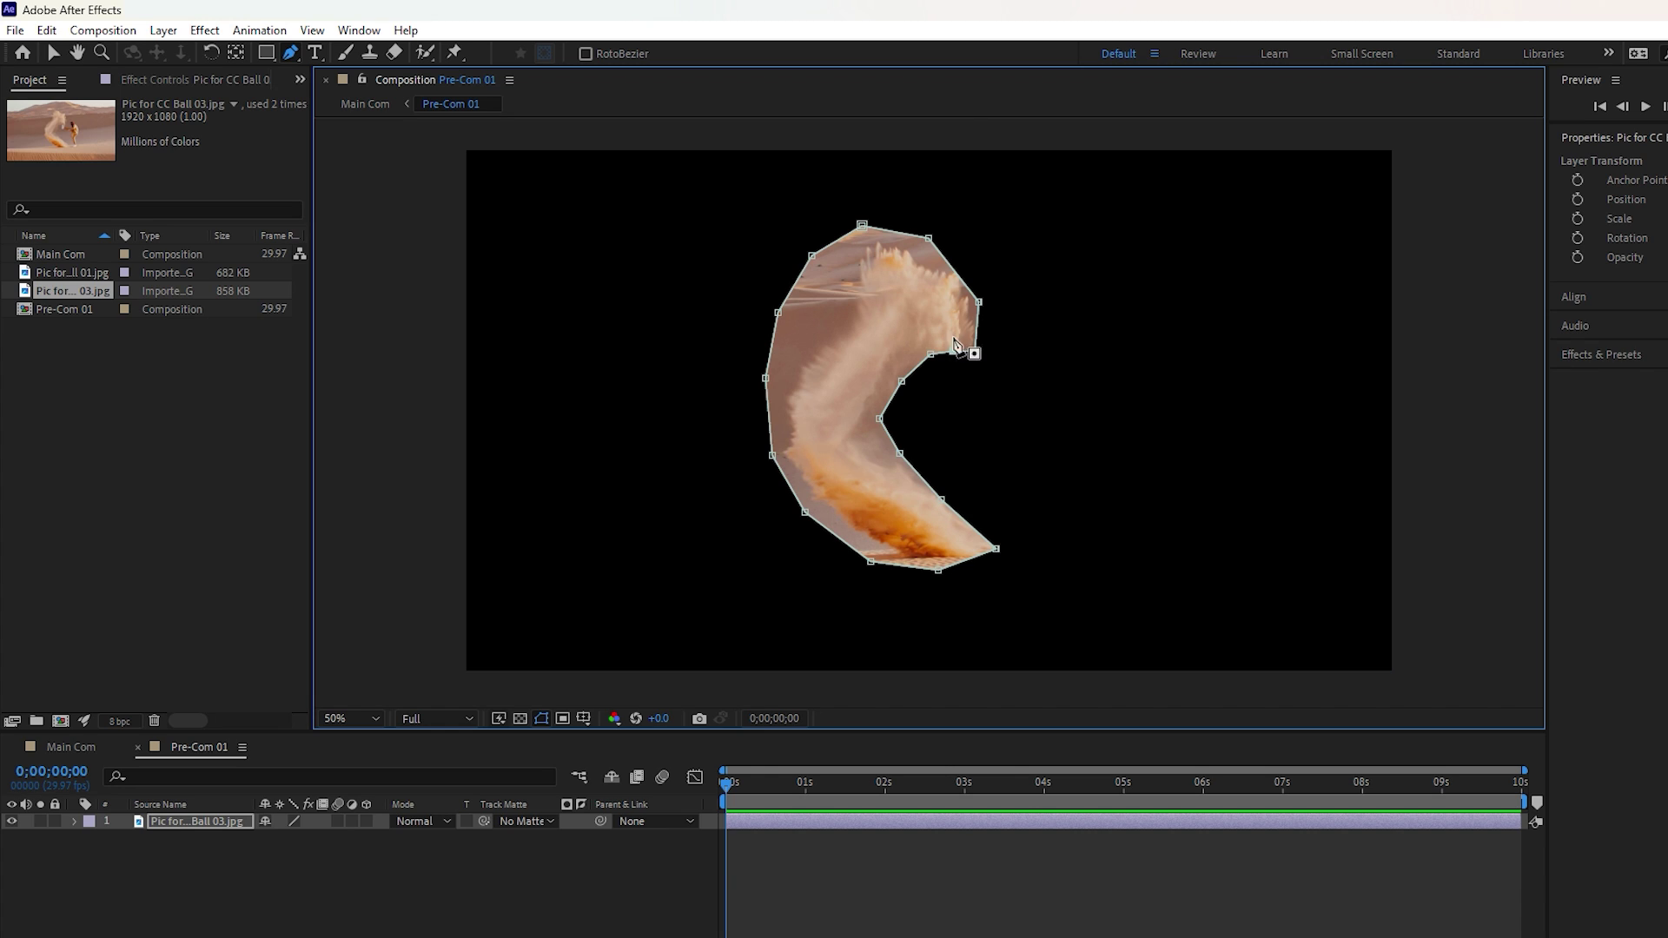
pyautogui.press('v')
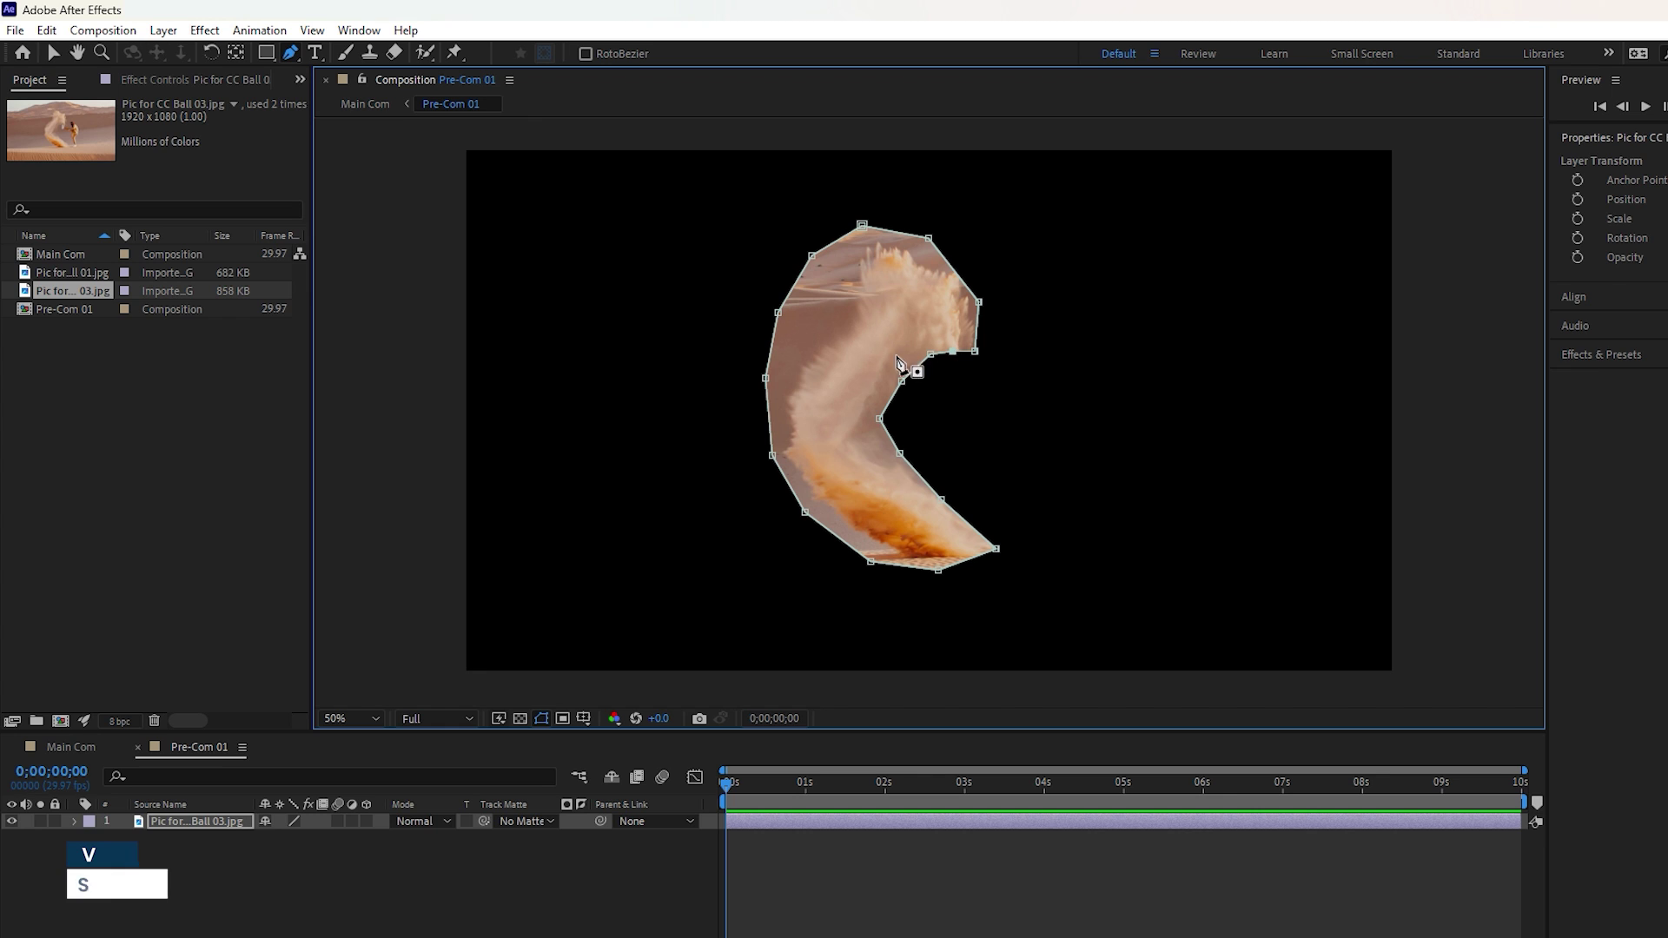
pyautogui.click(50, 51)
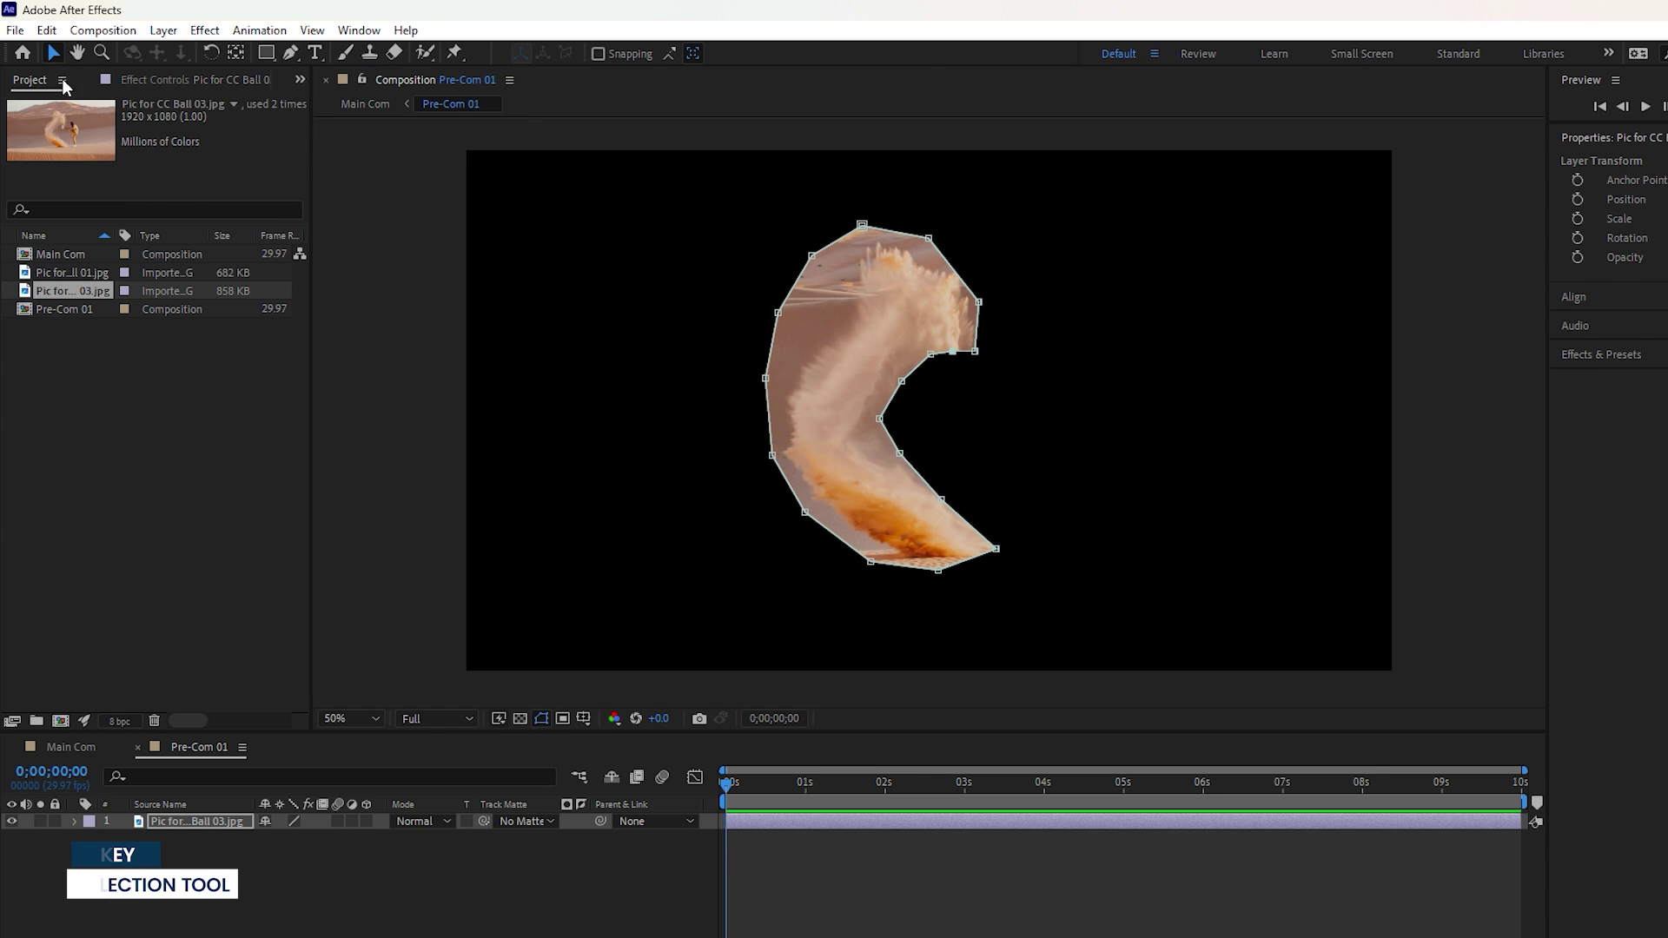
# Return to Main Com, toggle the background photo off and on, and expand Effects & Presets.
pyautogui.click(66, 748)
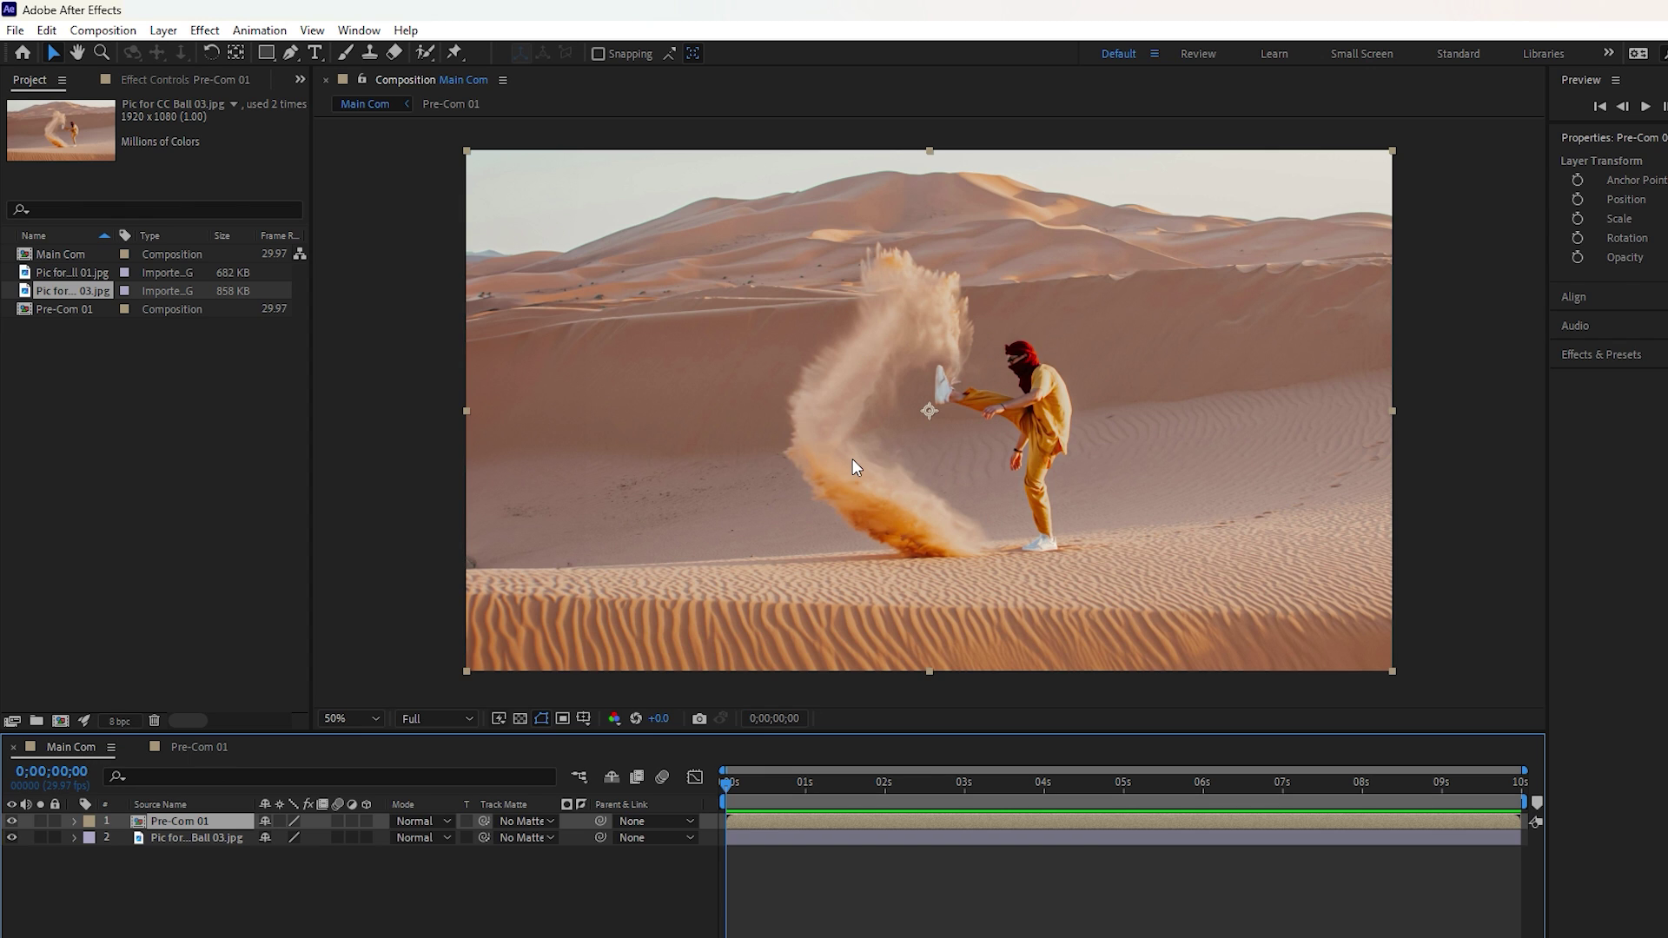
pyautogui.click(13, 834)
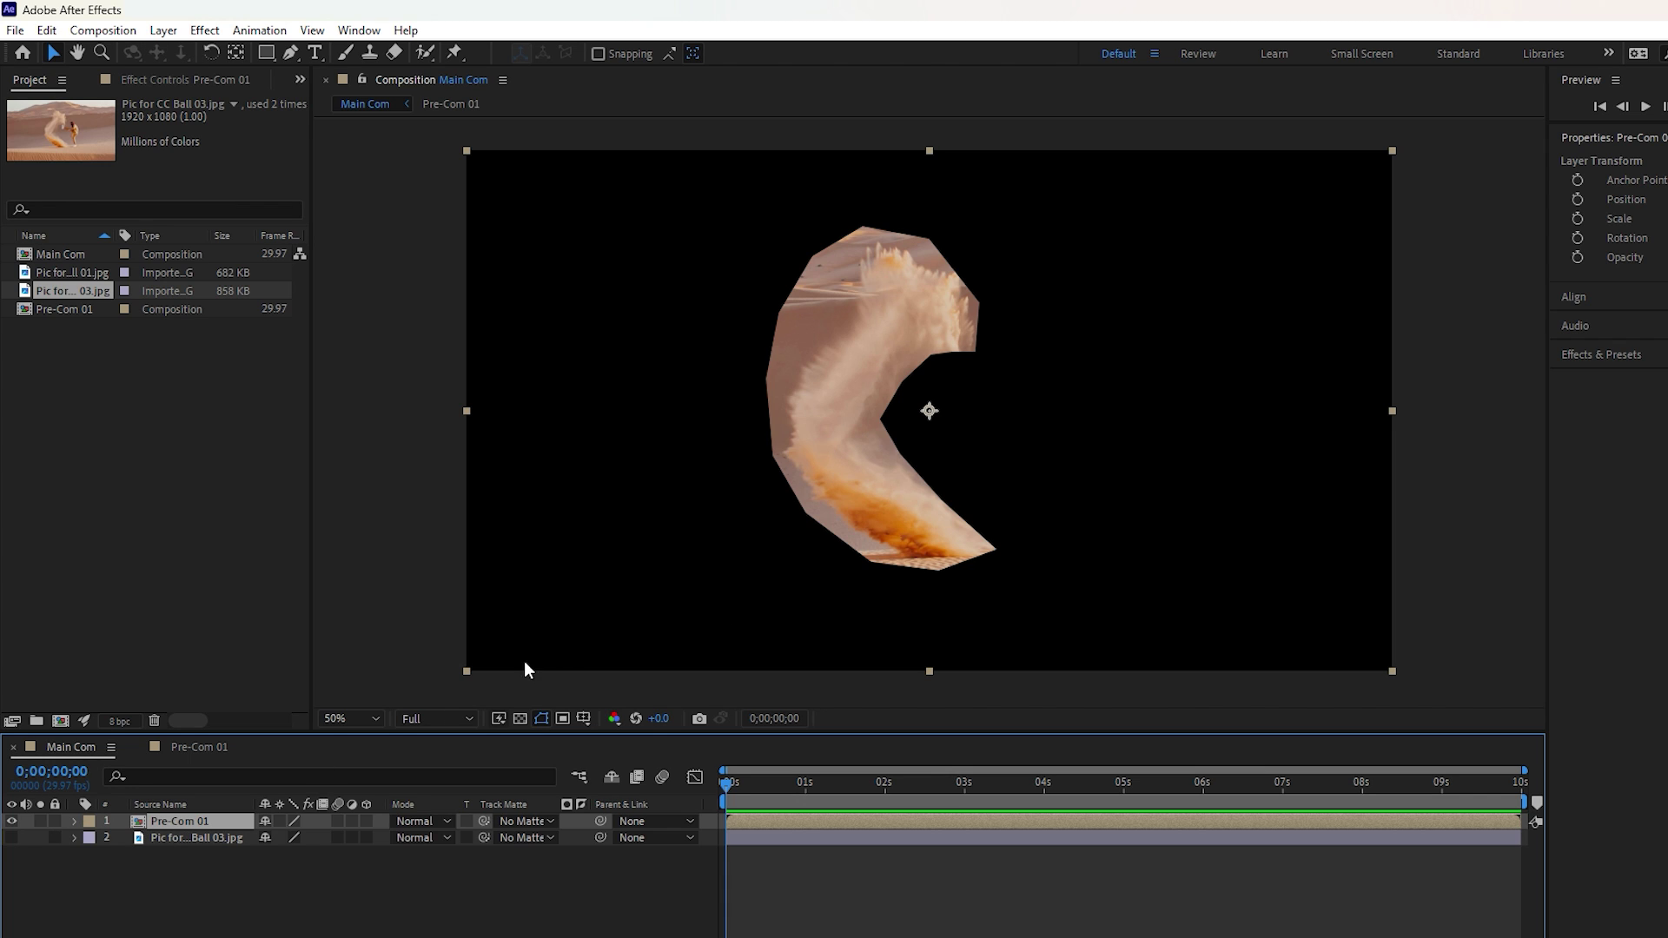
pyautogui.click(12, 837)
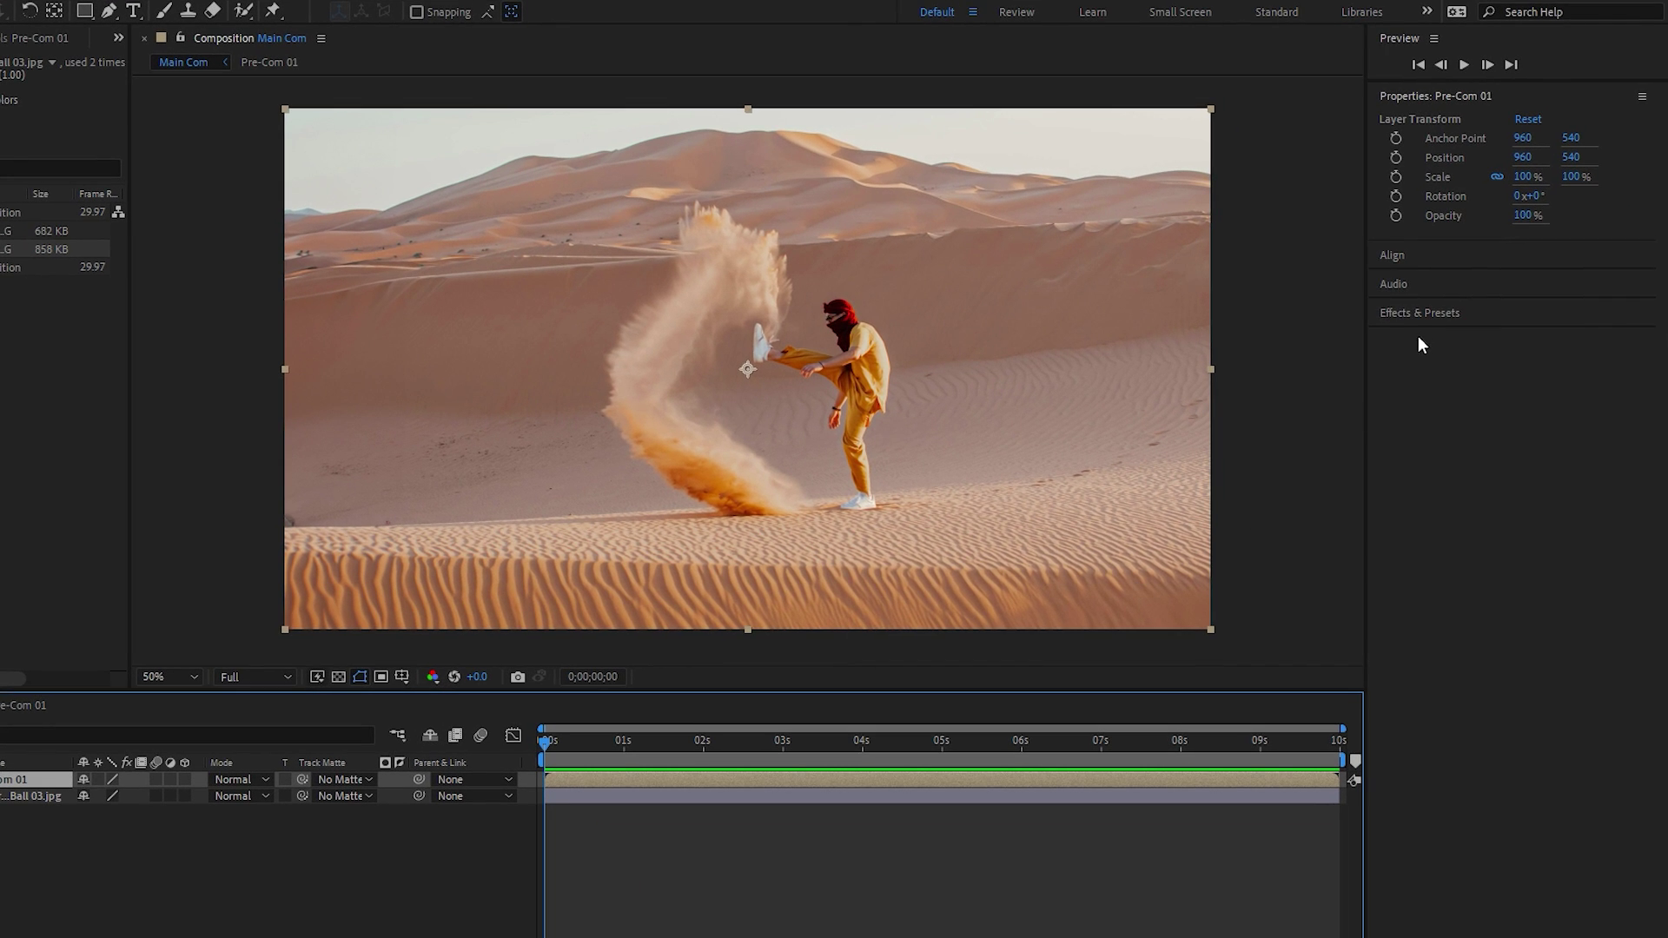
pyautogui.click(1427, 315)
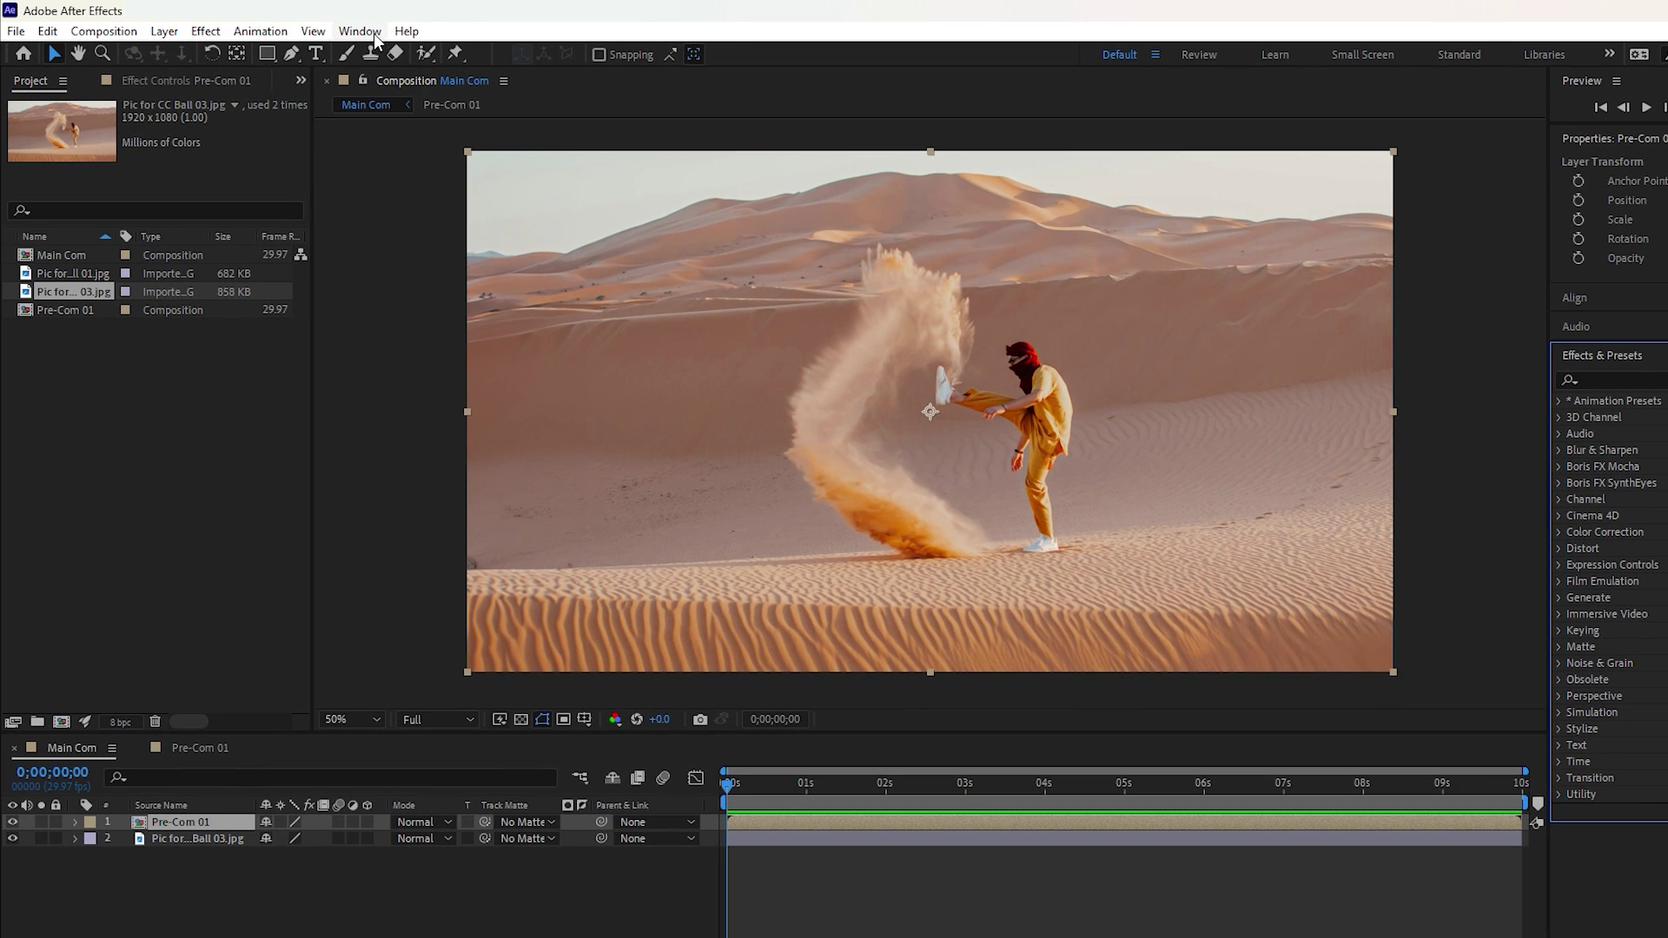
# Search effects for 'cc ball' and apply CC Ball Action to the Pre-Com 01 layer.
pyautogui.click(363, 32)
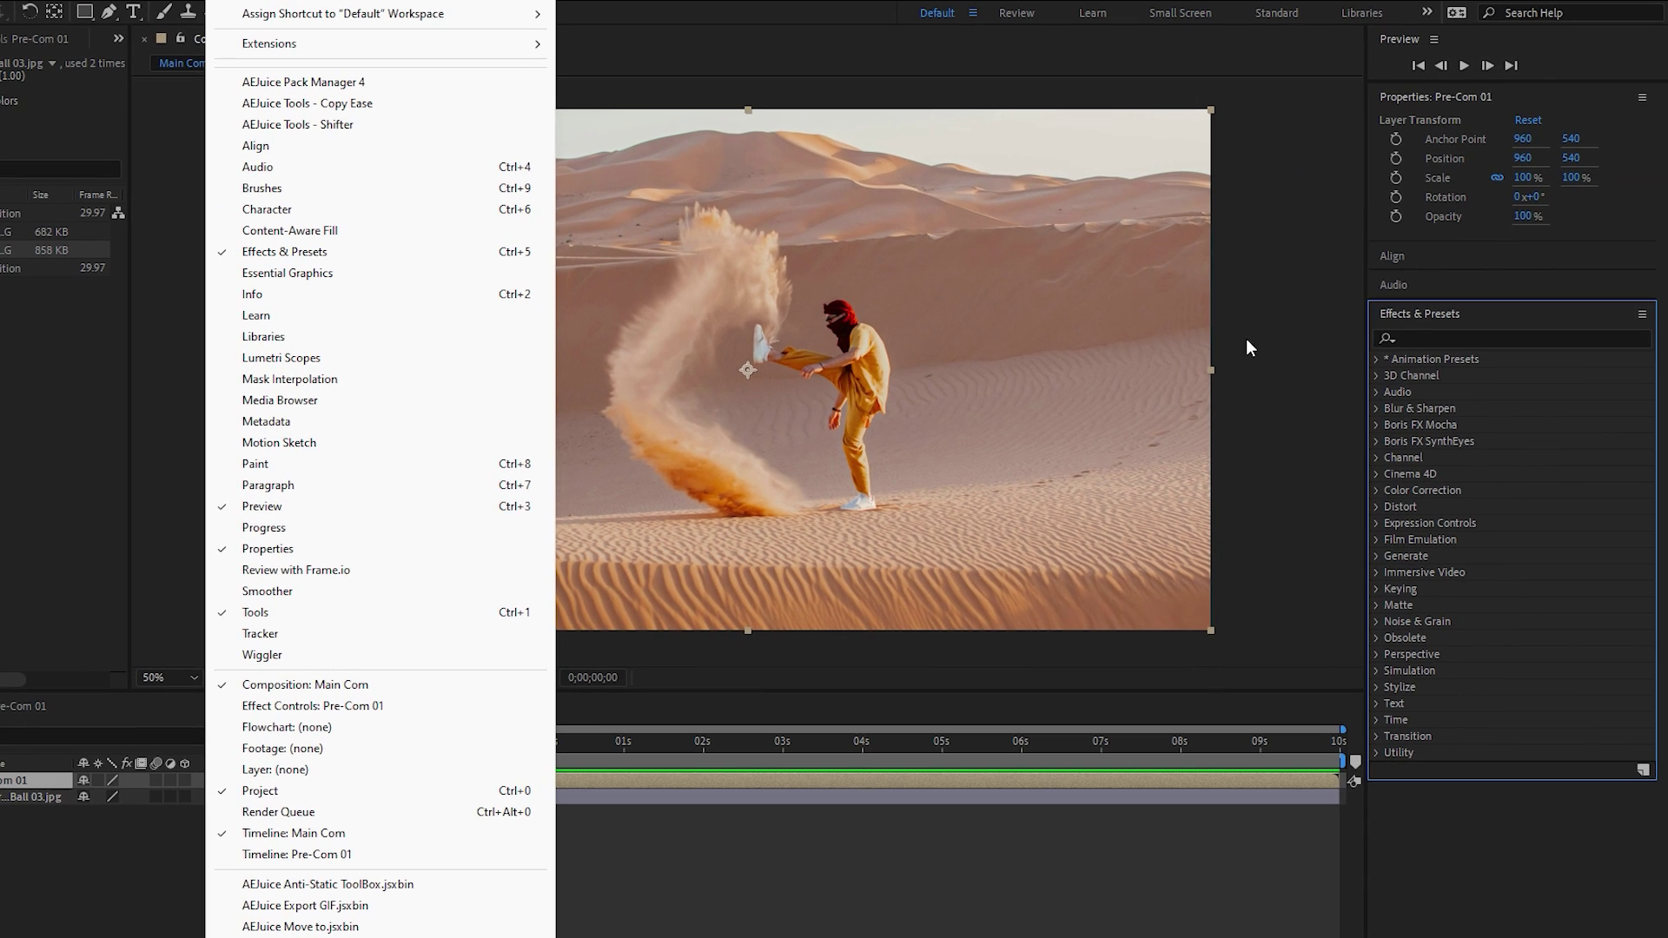
pyautogui.click(1616, 380)
pyautogui.write('cc ball')
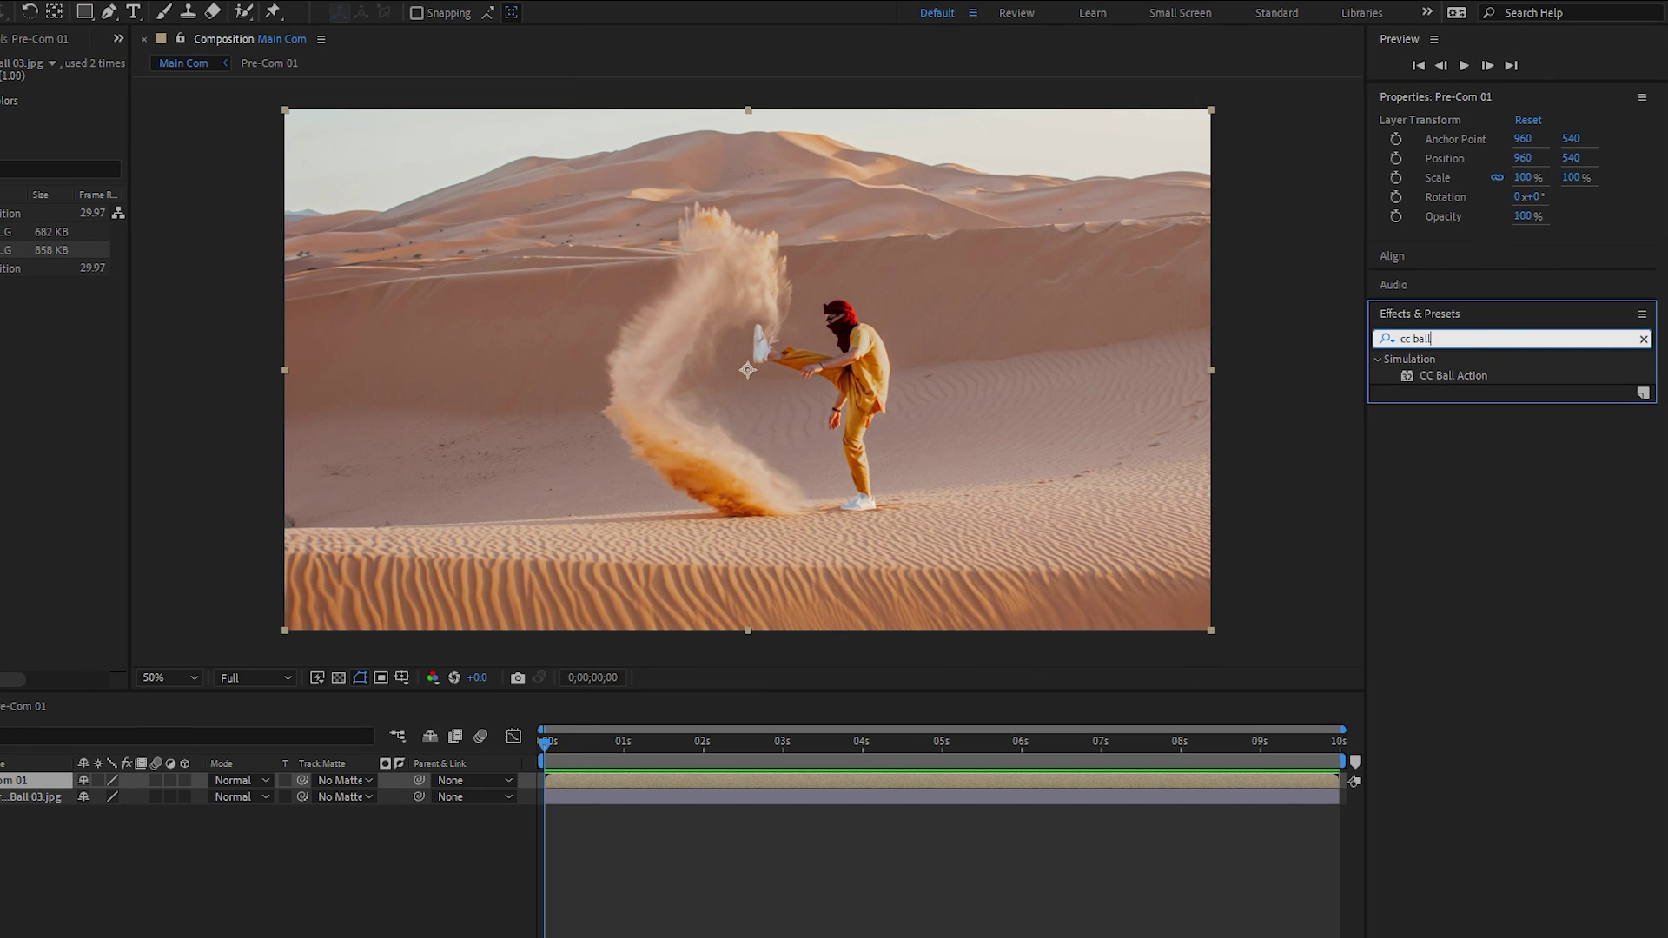
pyautogui.moveTo(1451, 375); pyautogui.dragTo(137, 738)
pyautogui.moveTo(319, 737); pyautogui.dragTo(231, 780)
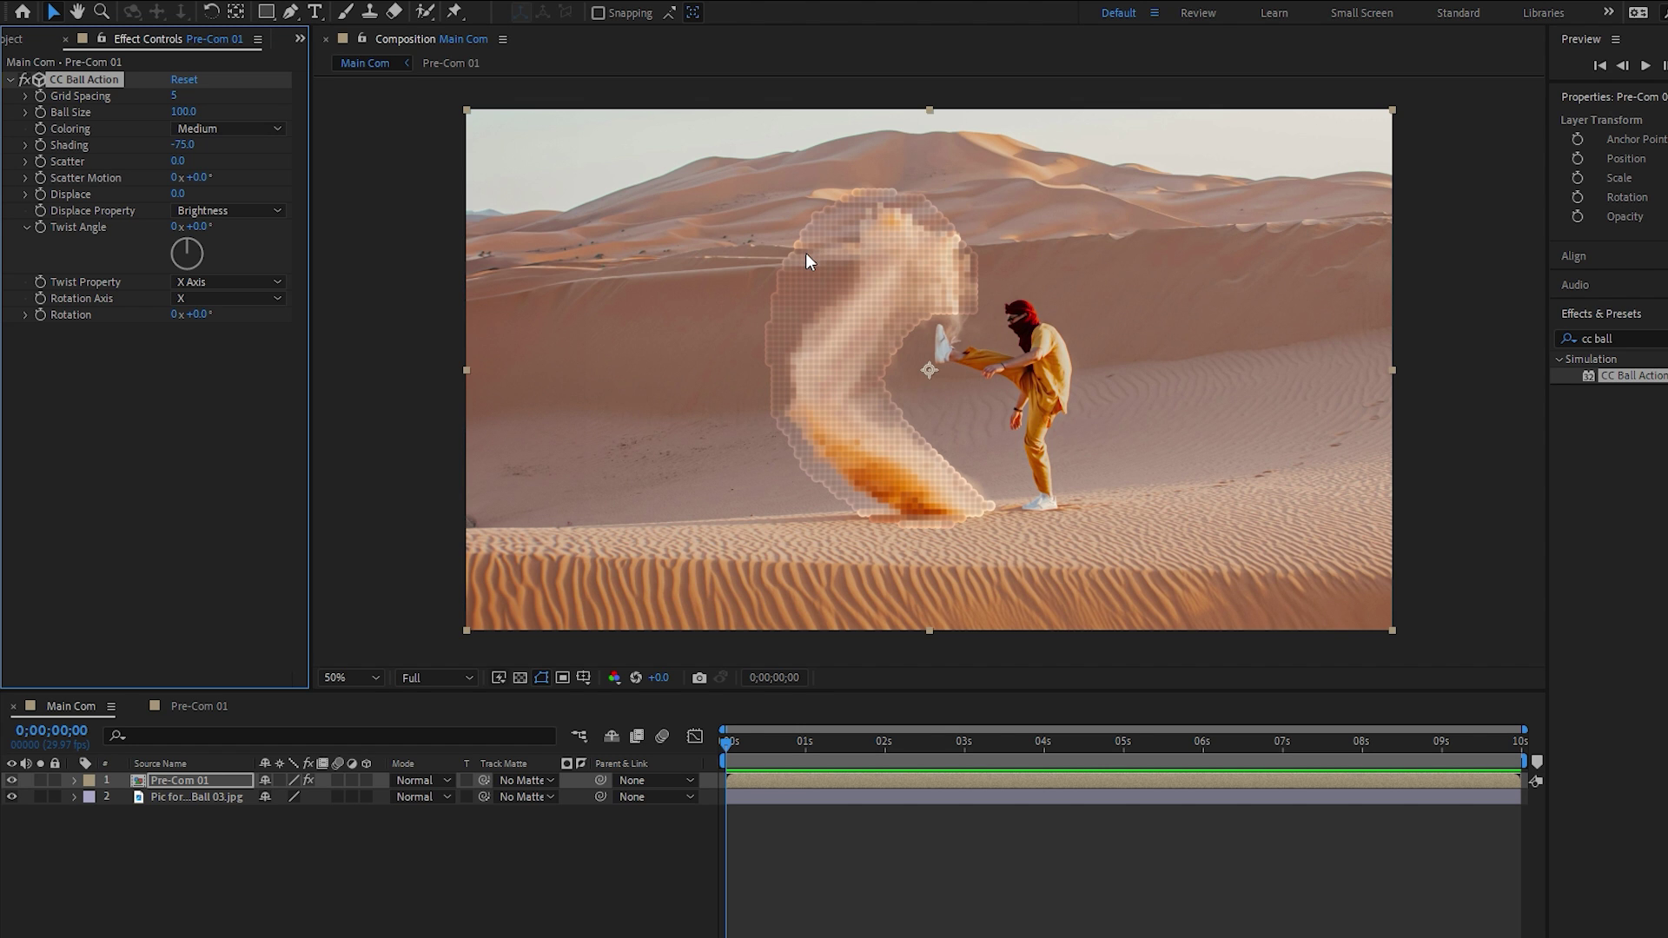
# Set CC Ball Action's Ball Size to 30, Scatter 16, Displace 148 and Grid Spacing 1.
pyautogui.moveTo(184, 111); pyautogui.dragTo(172, 147)
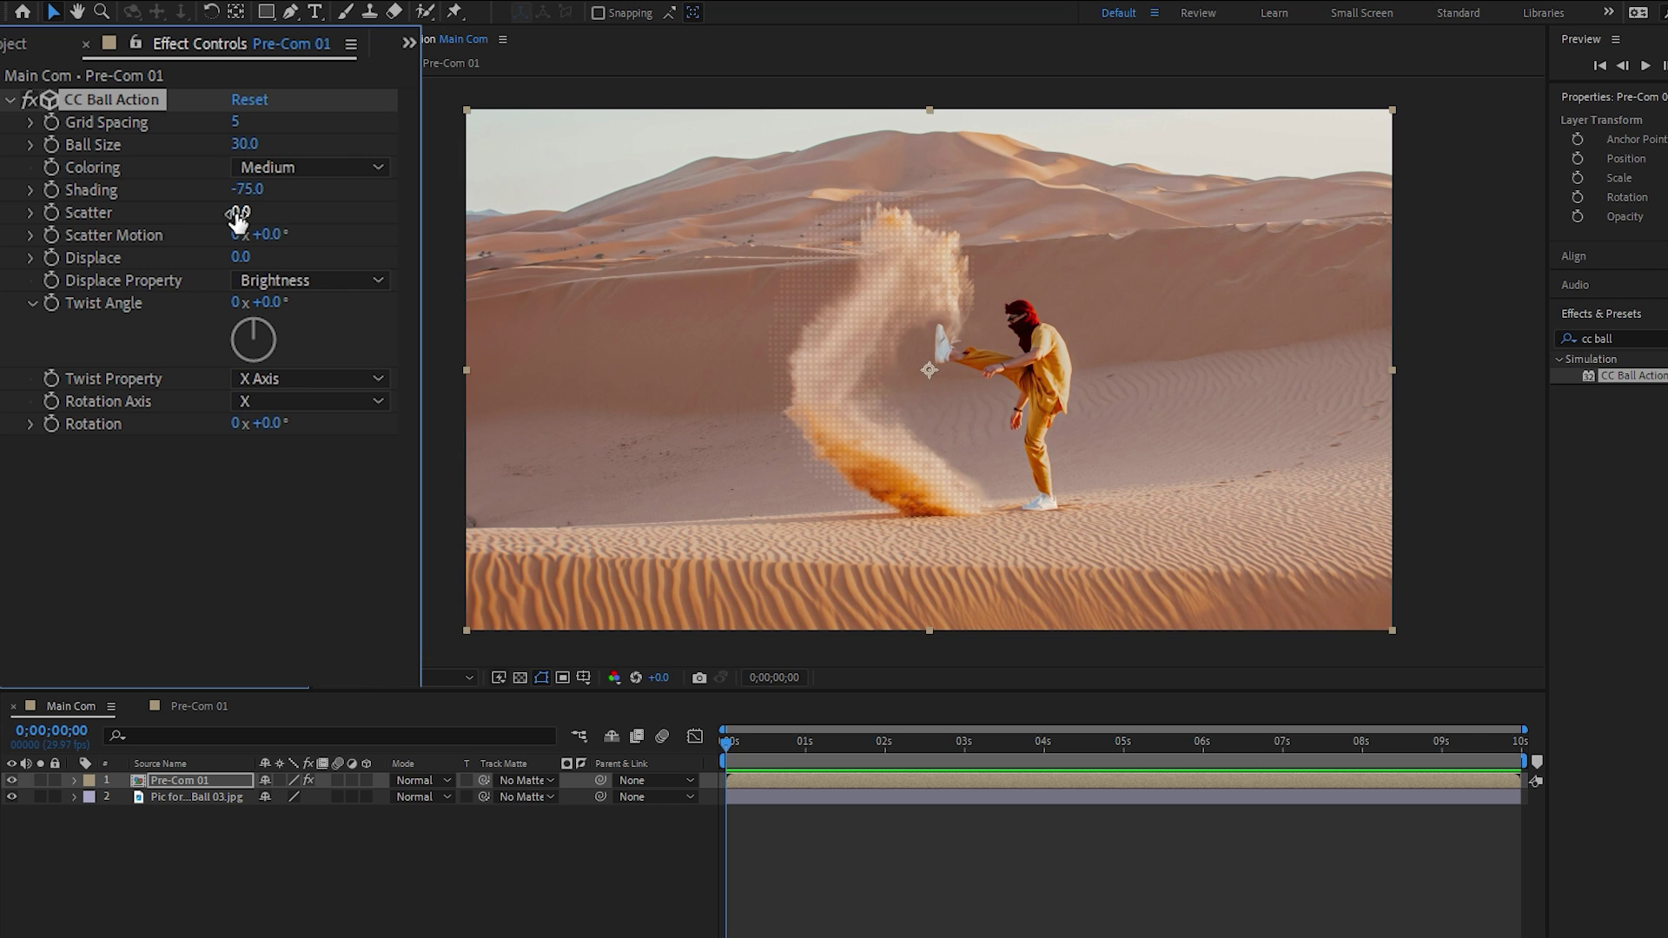
pyautogui.moveTo(238, 216); pyautogui.dragTo(295, 219)
pyautogui.moveTo(241, 257); pyautogui.dragTo(347, 253)
pyautogui.moveTo(234, 122); pyautogui.dragTo(231, 119)
pyautogui.click(237, 122)
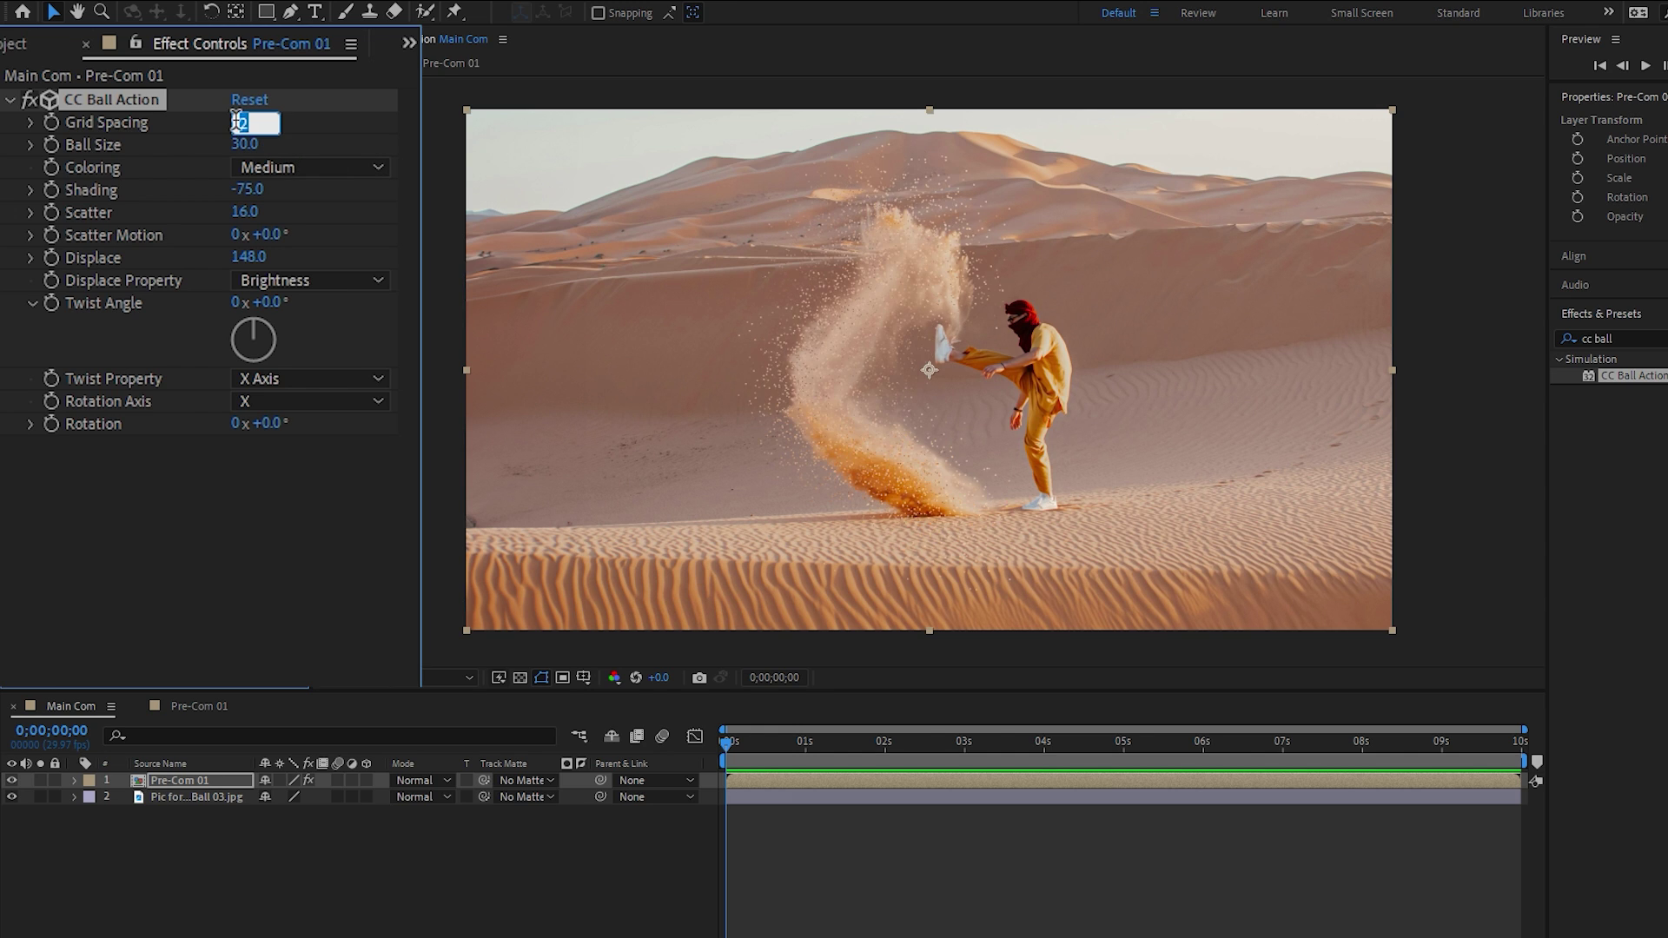
pyautogui.press('BackSpace')
pyautogui.press('Return')
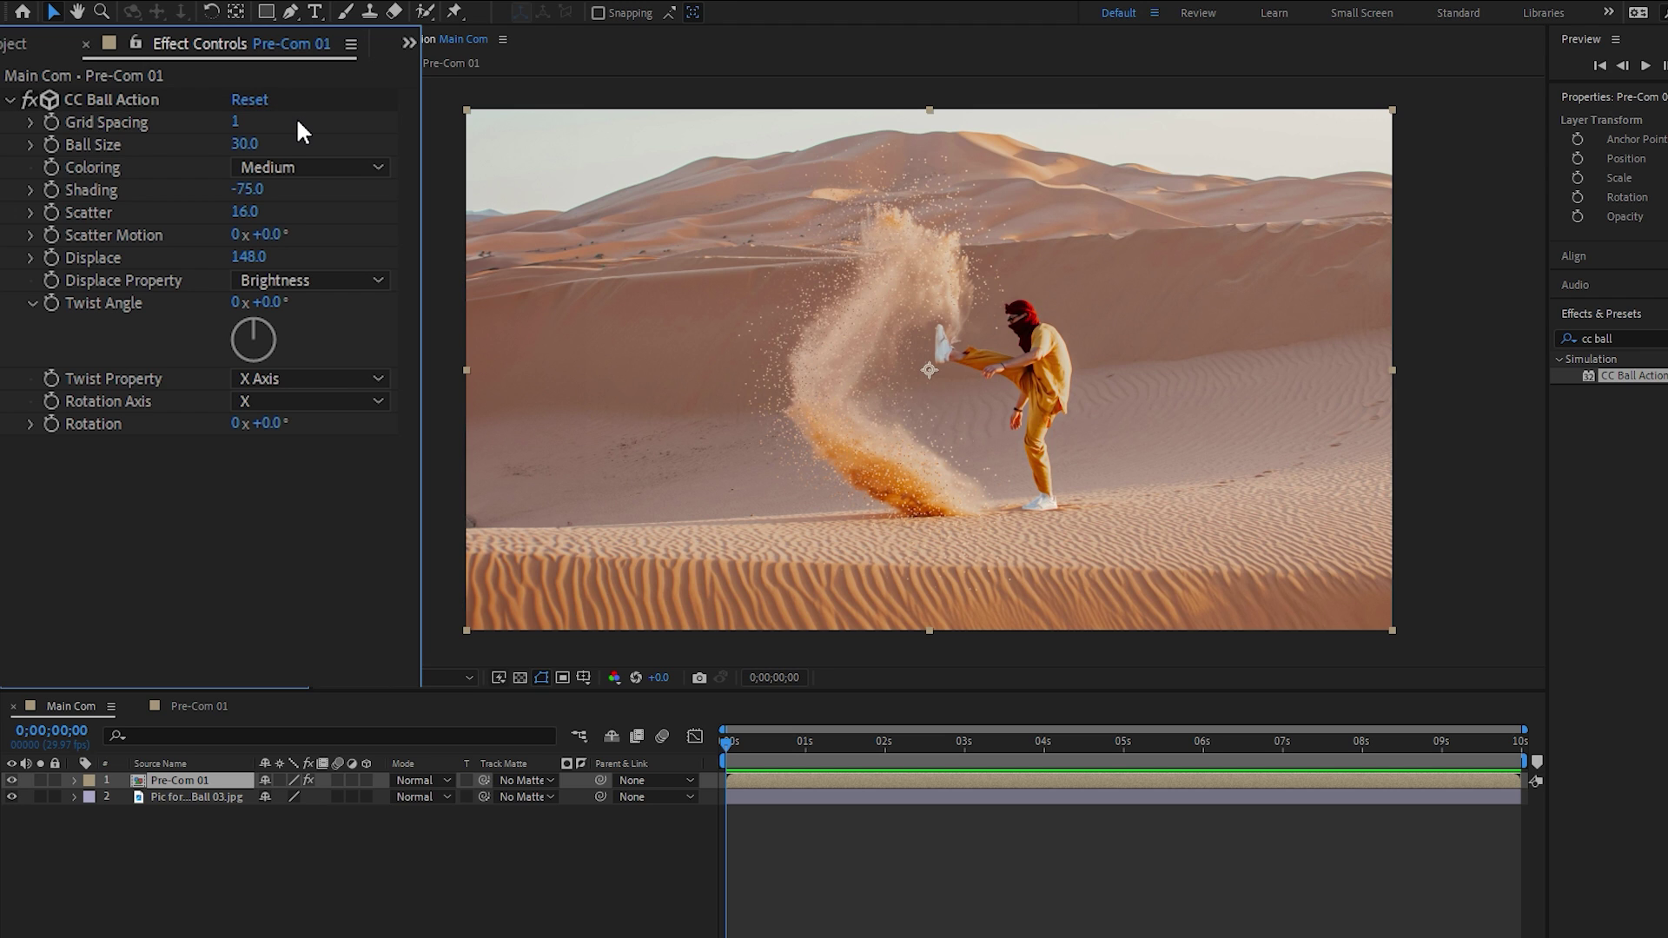
# Set the coloring to Crisp, Displace Property to Saturation, and Twist Angle to -27°.
pyautogui.click(330, 167)
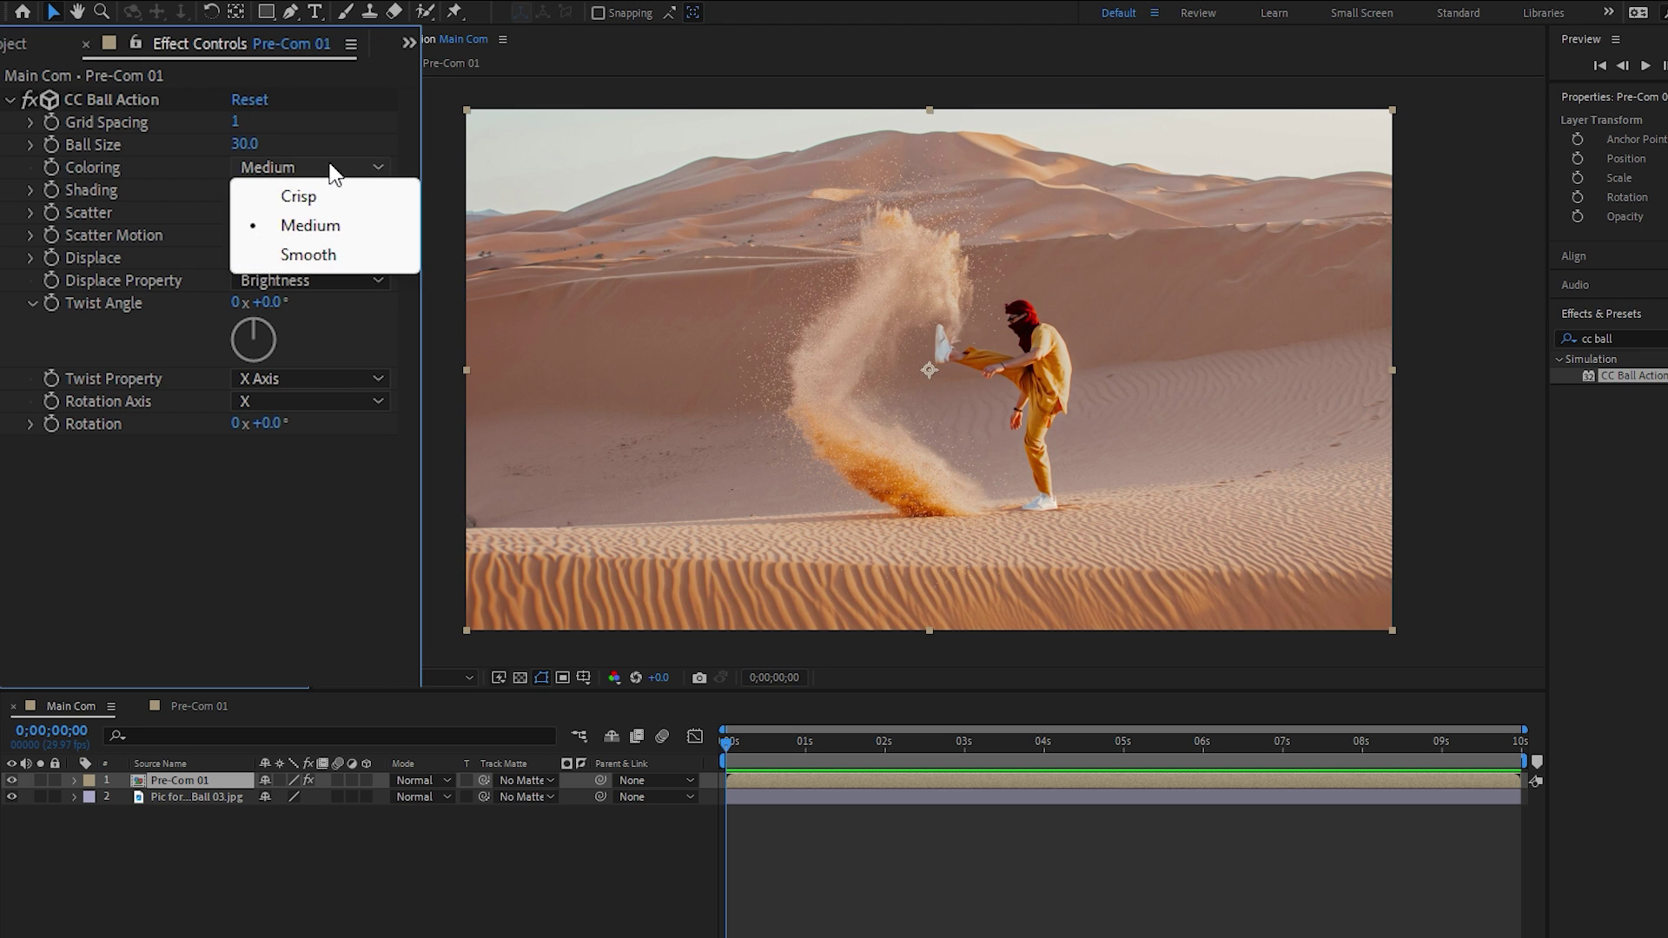
pyautogui.click(330, 192)
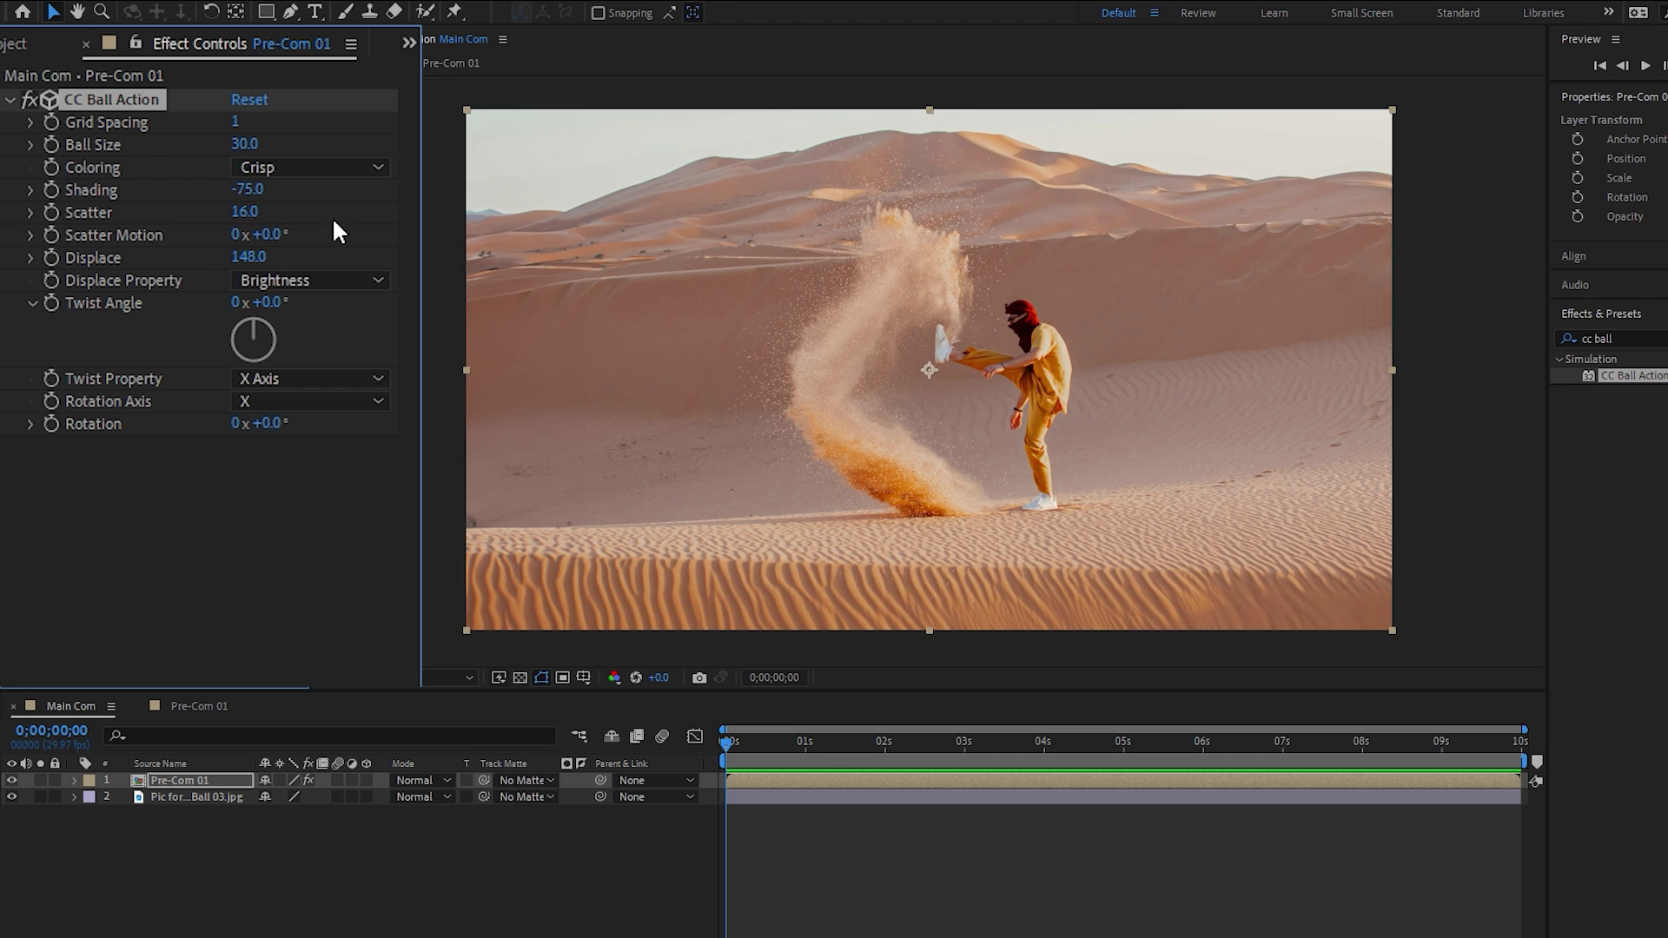
pyautogui.click(355, 283)
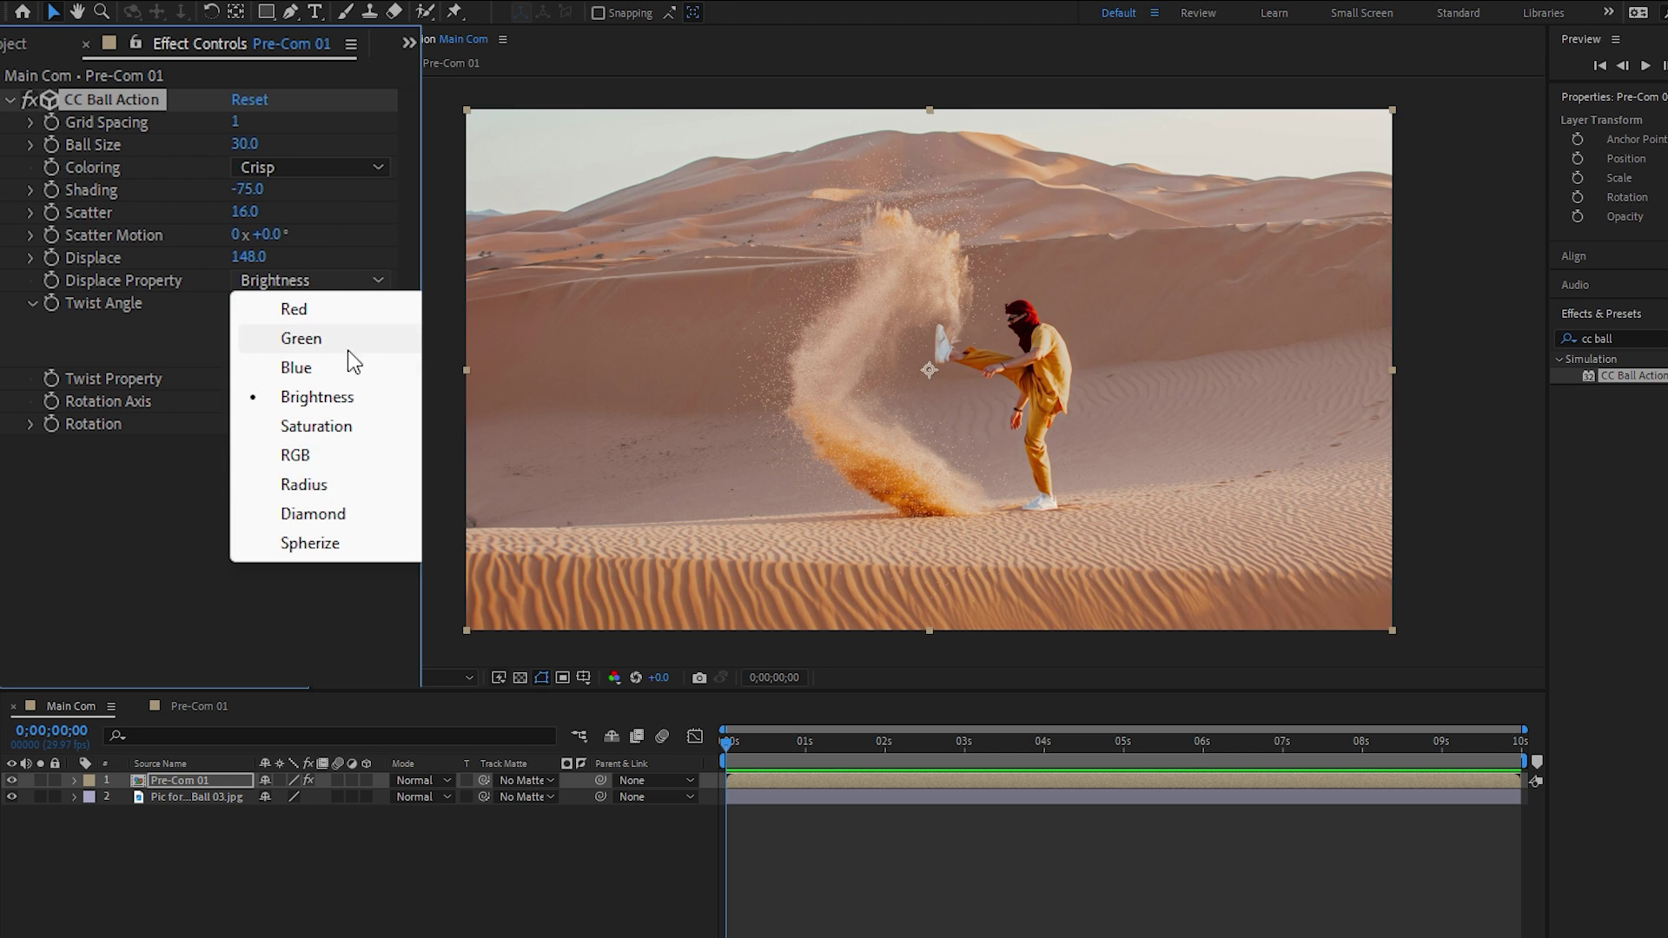
pyautogui.click(318, 513)
pyautogui.click(363, 279)
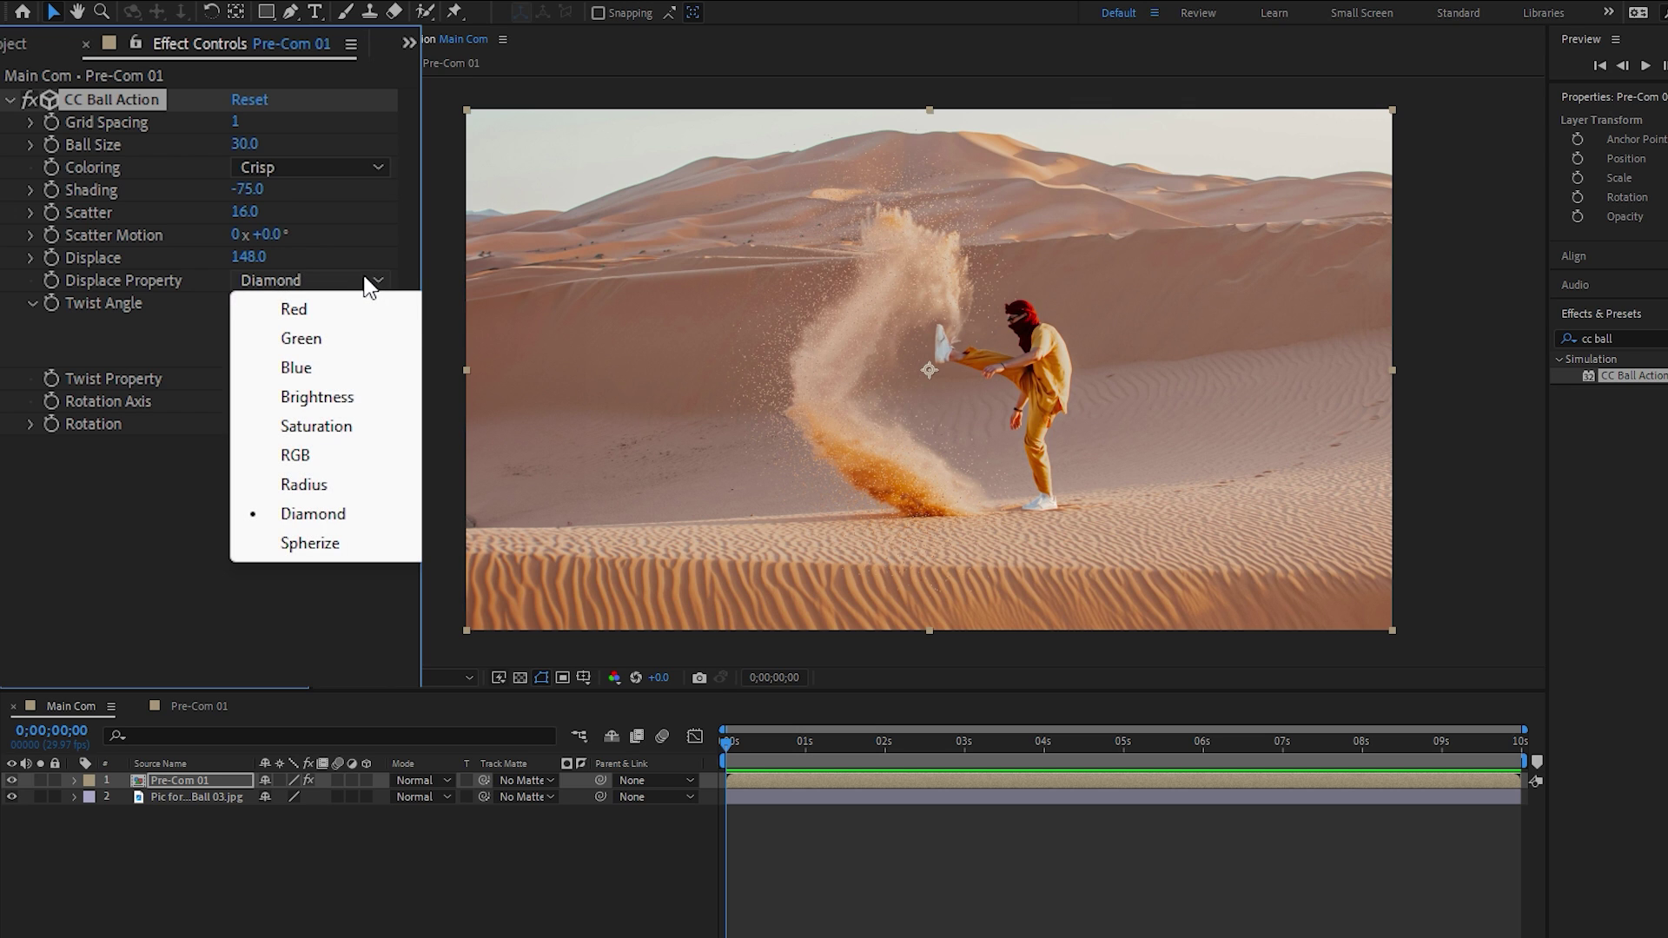
pyautogui.click(332, 428)
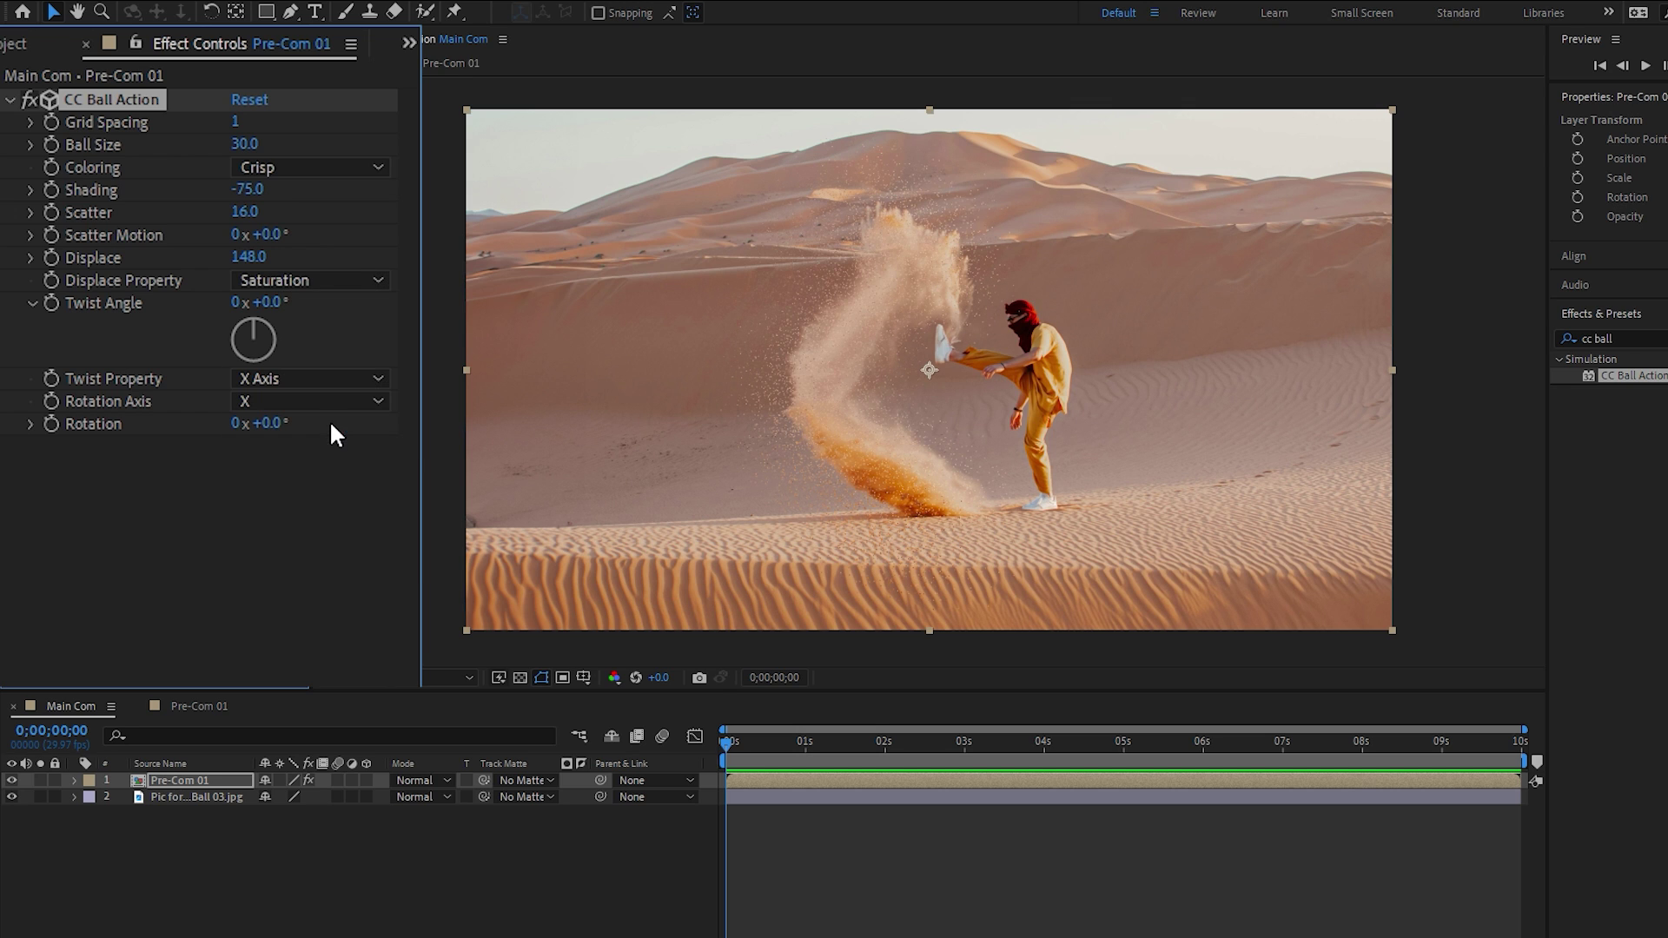
pyautogui.moveTo(261, 333); pyautogui.dragTo(240, 307)
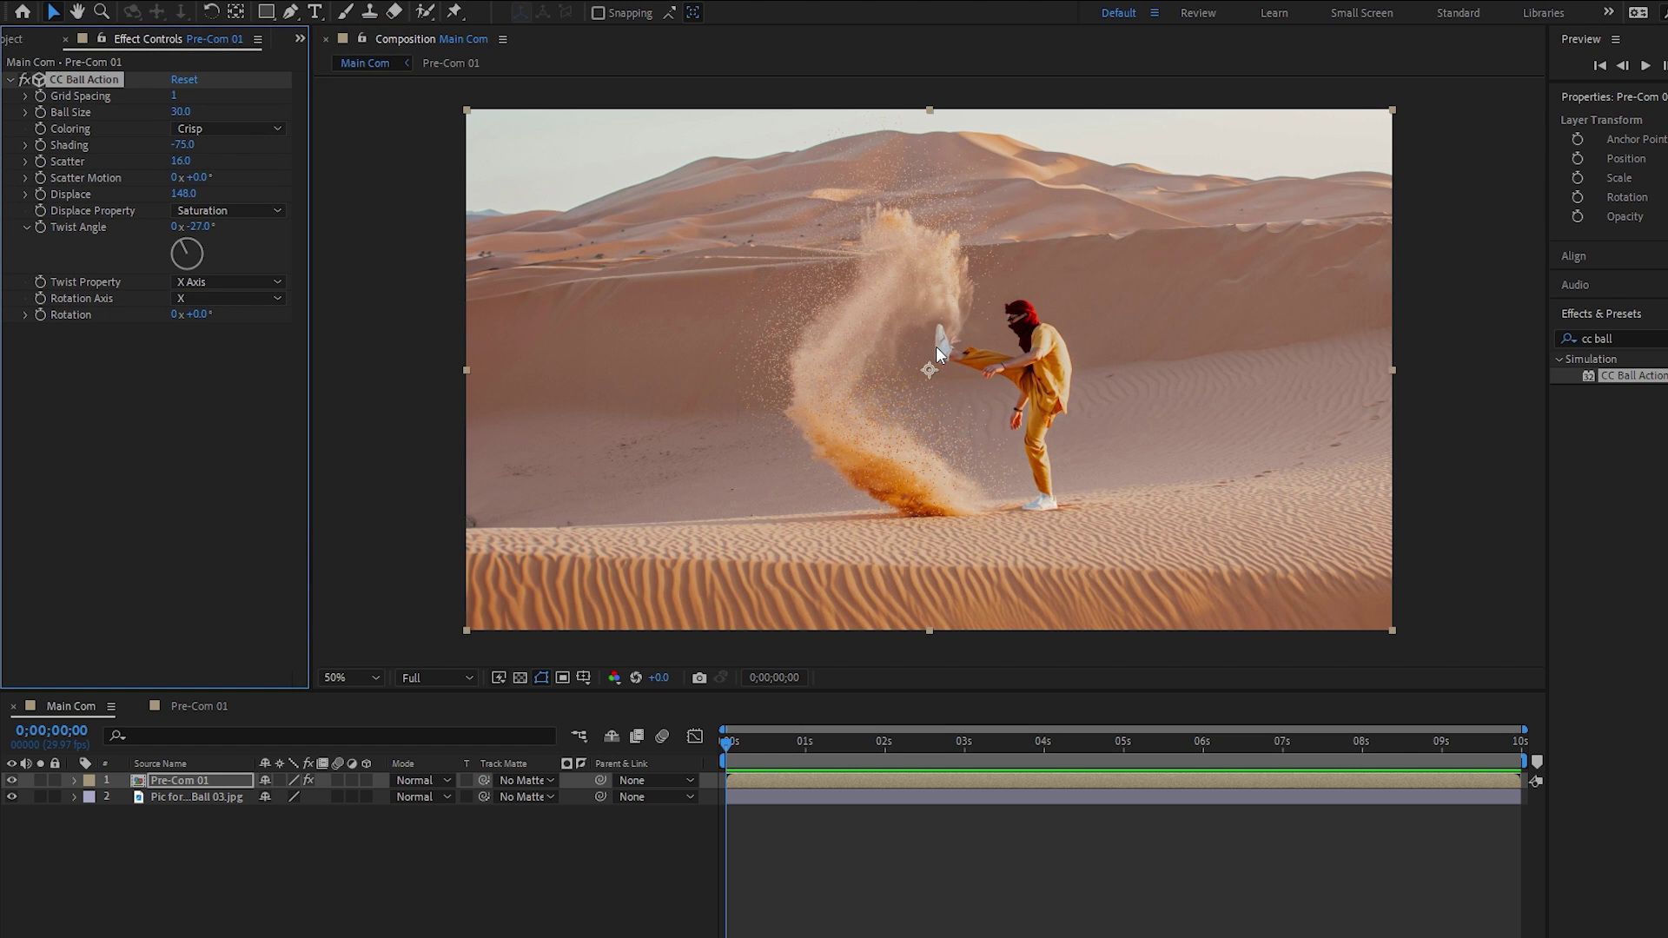
# Create Camera 1, a Two-Node camera using the 35mm preset, through the New layer menu.
pyautogui.rightClick(415, 867)
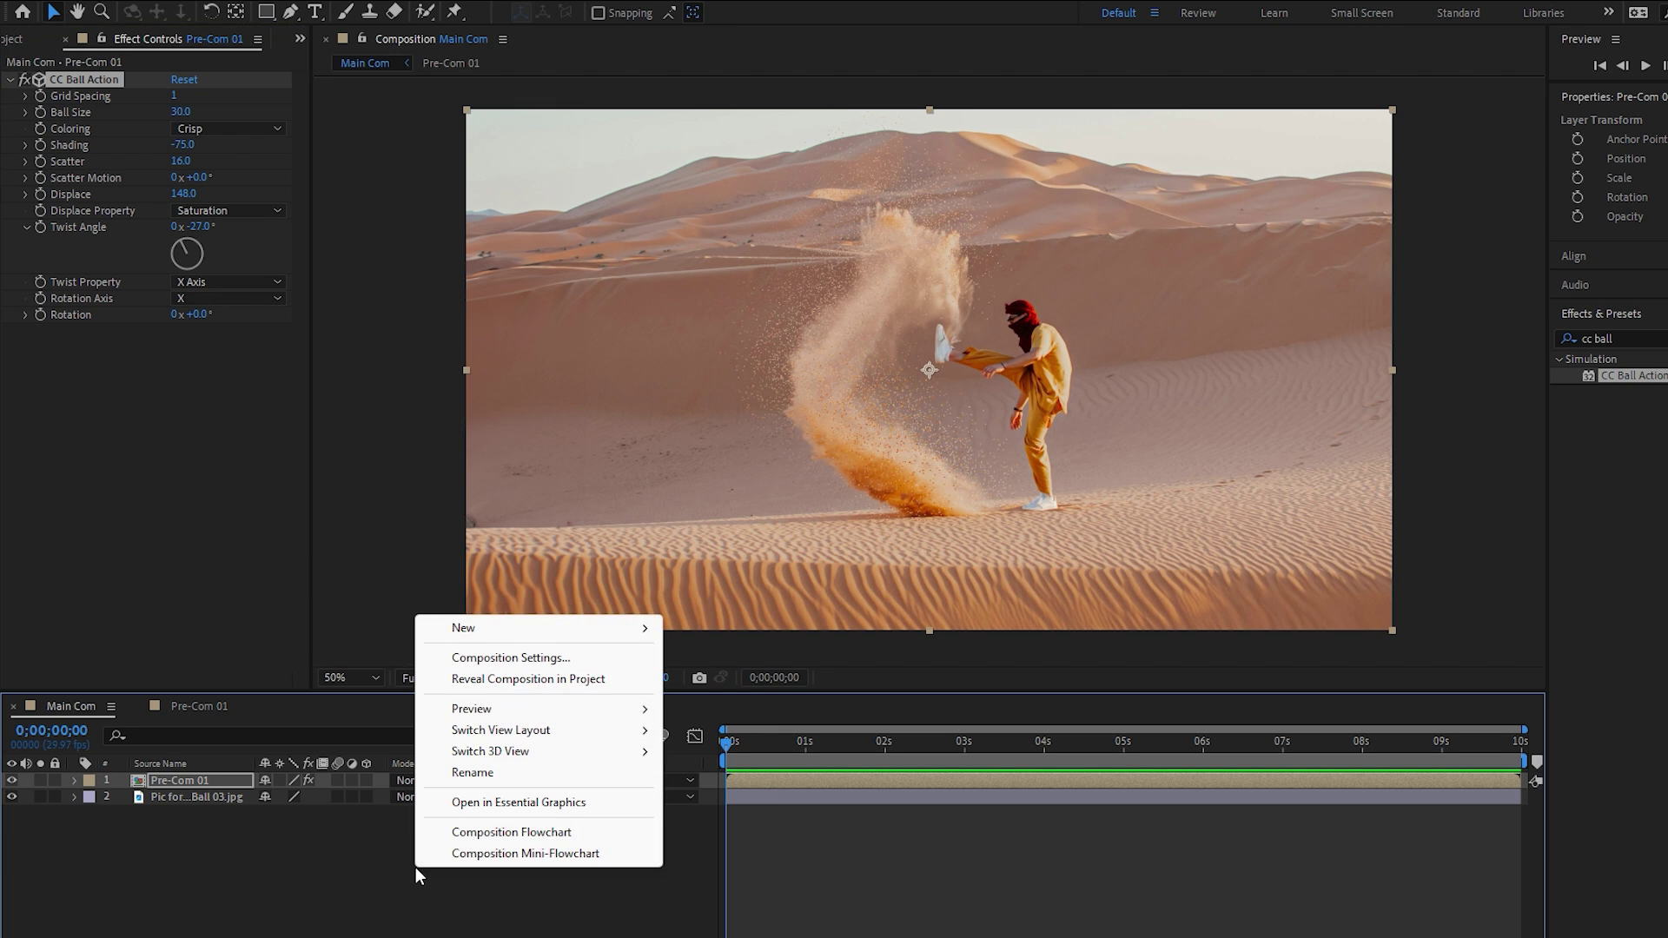
pyautogui.moveTo(513, 634)
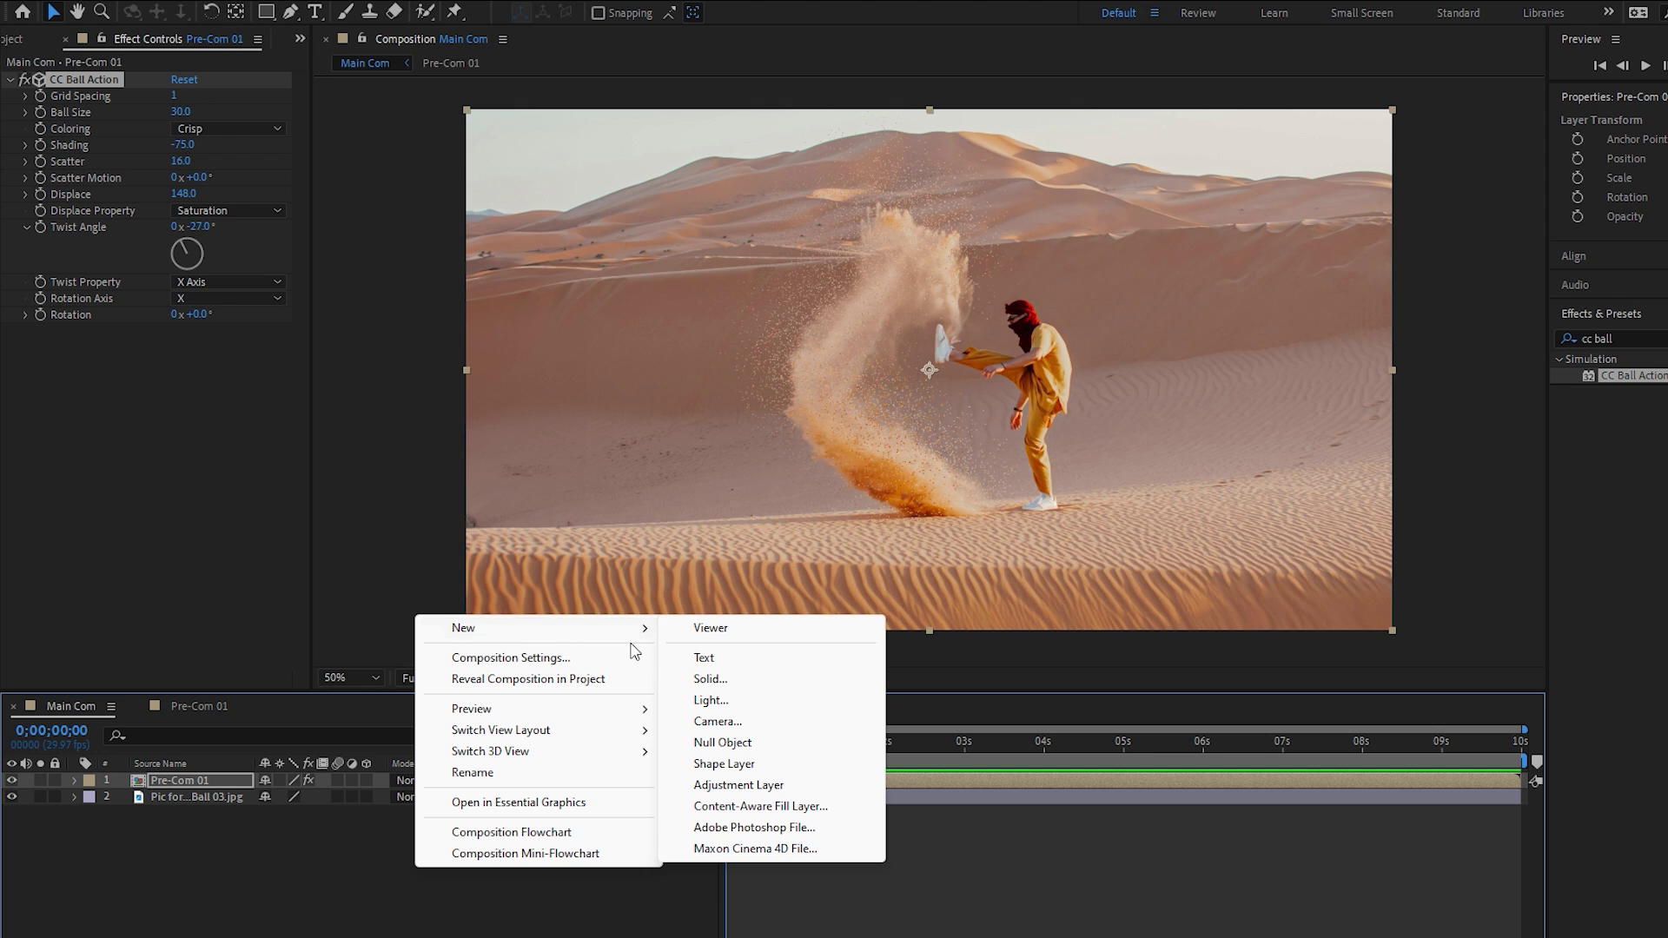
pyautogui.click(717, 722)
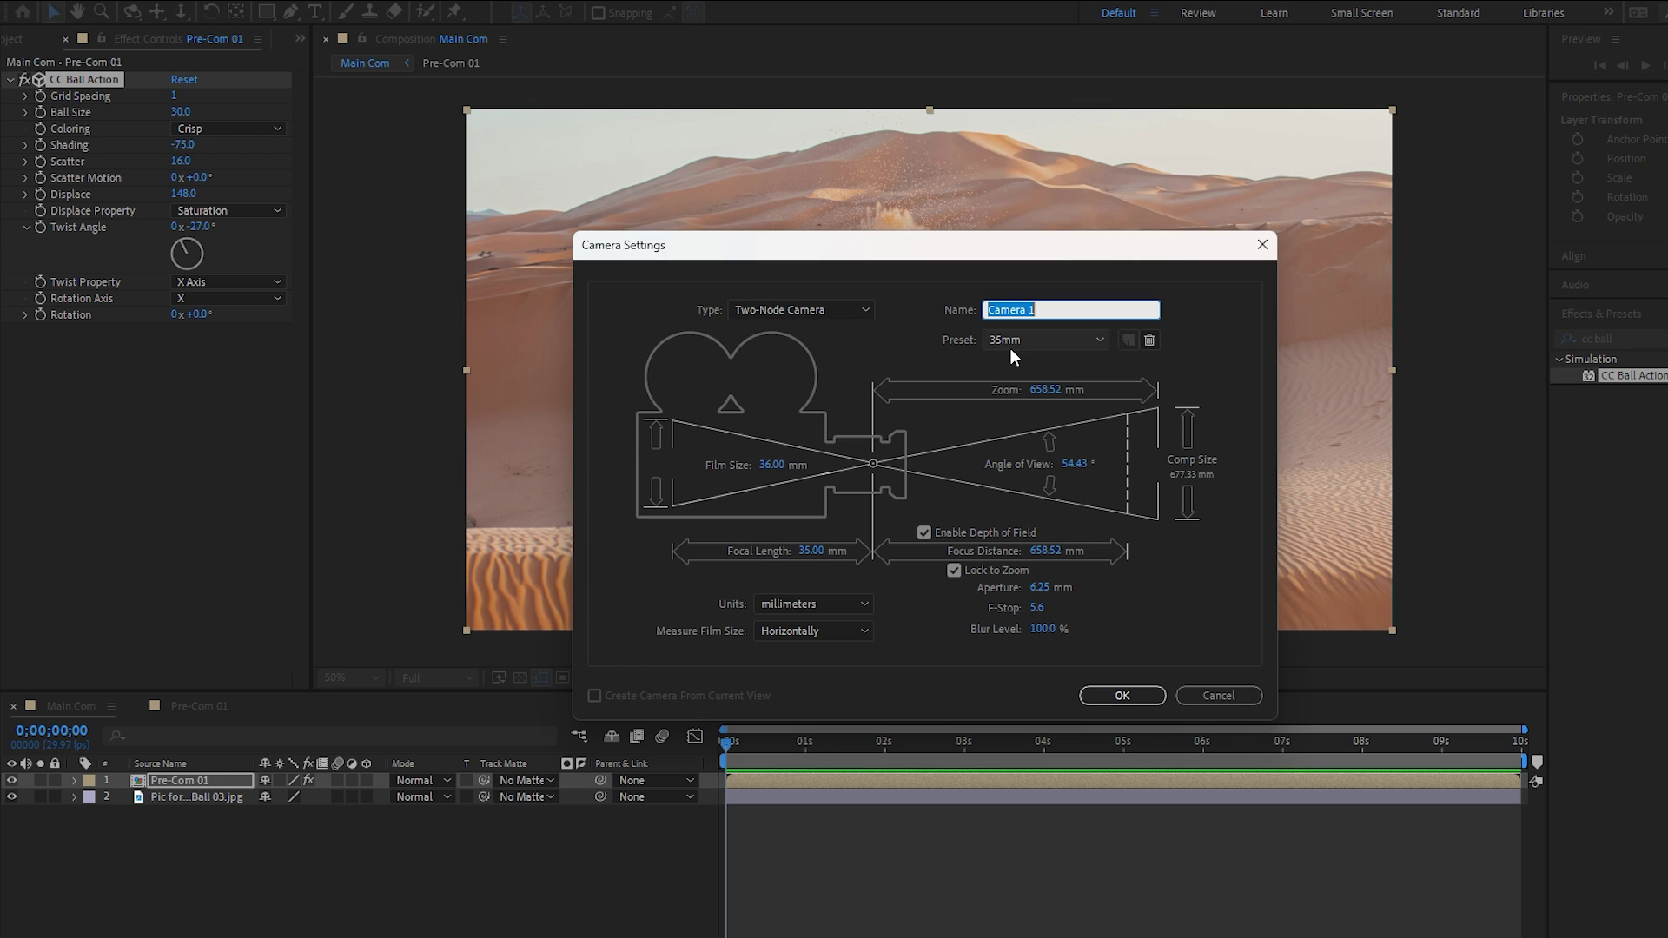
pyautogui.click(1115, 695)
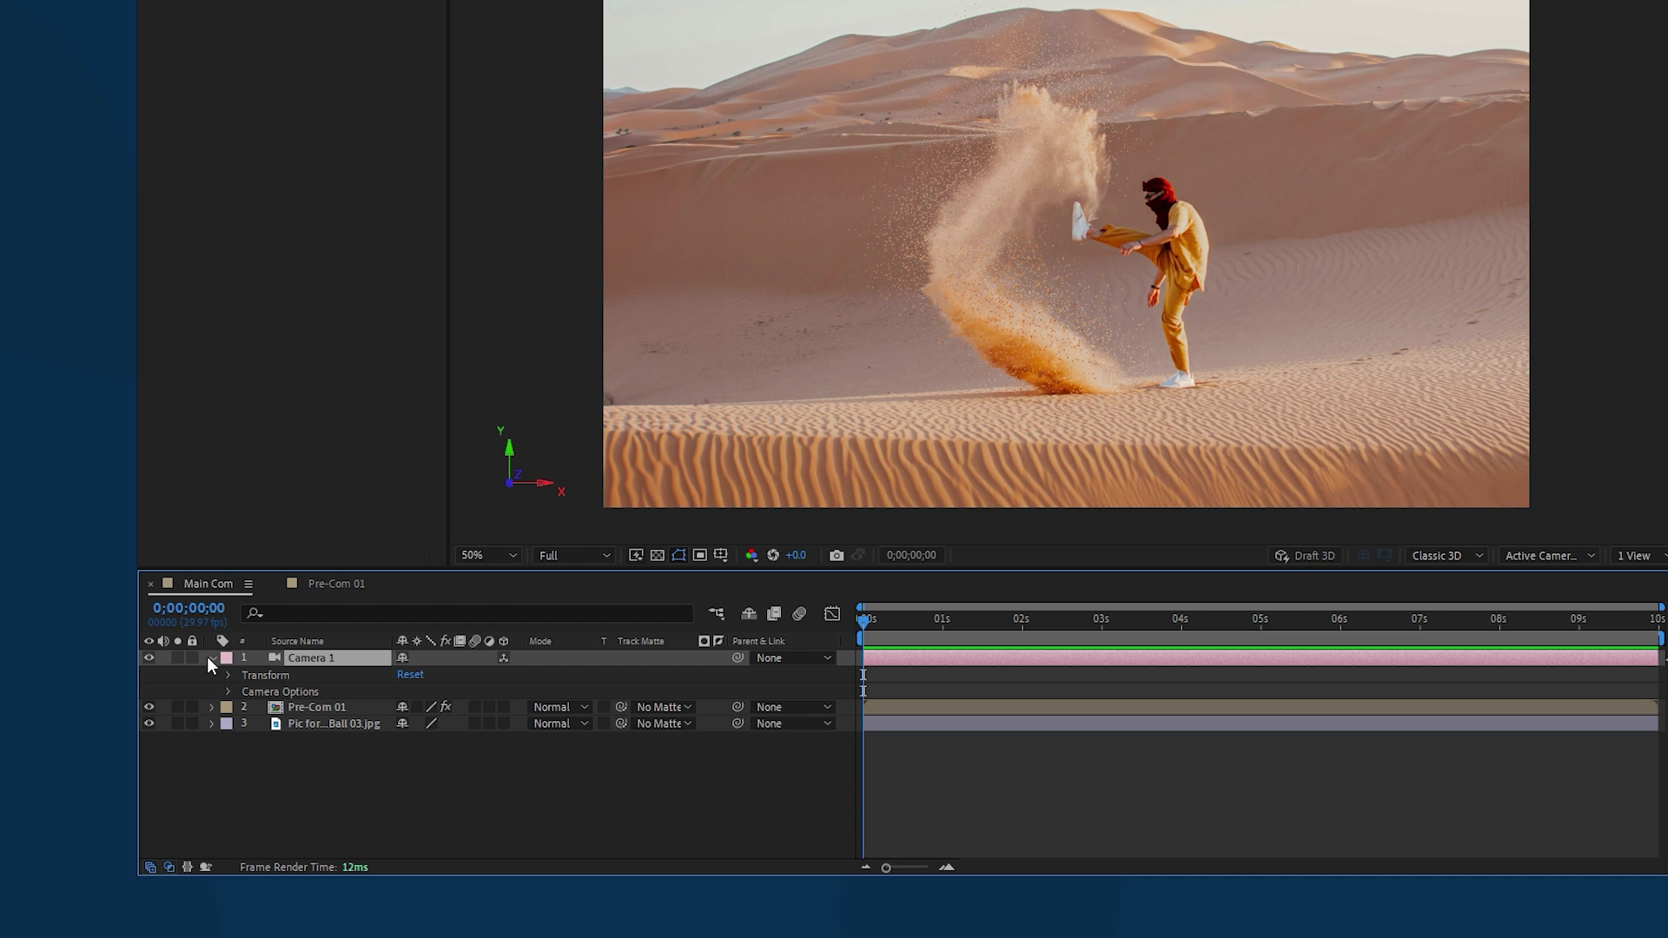
# Keyframe all six Camera 1 transform properties at 0 seconds, then move the time indicator forward.
pyautogui.click(228, 676)
pyautogui.moveTo(245, 686); pyautogui.dragTo(264, 775)
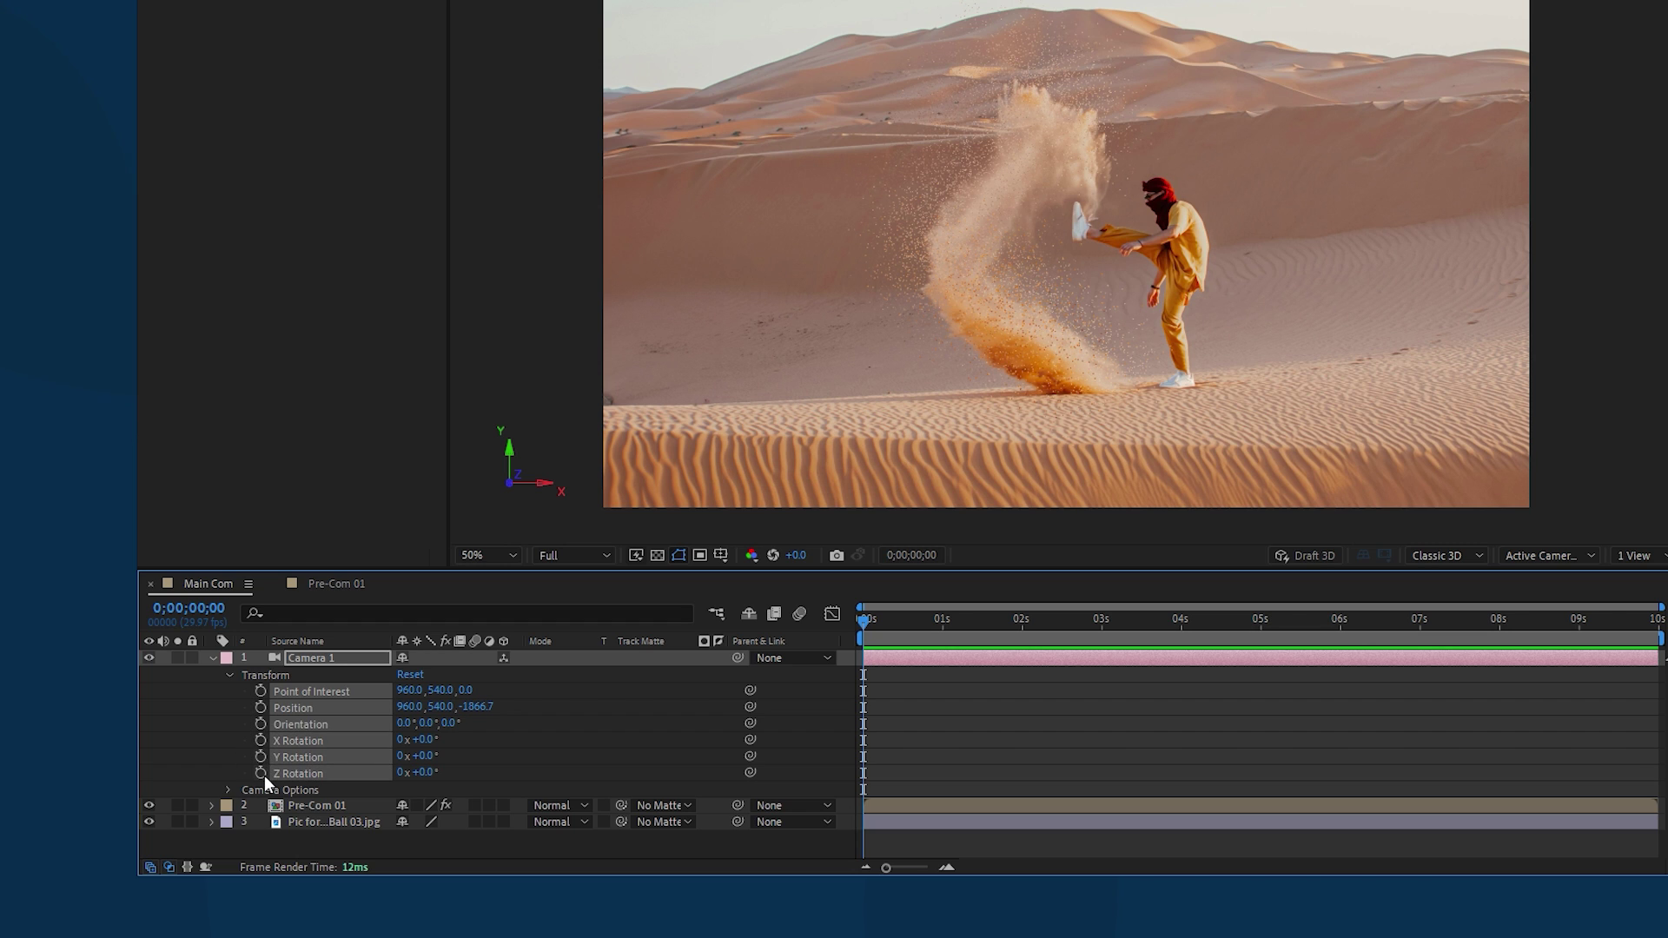
pyautogui.click(262, 692)
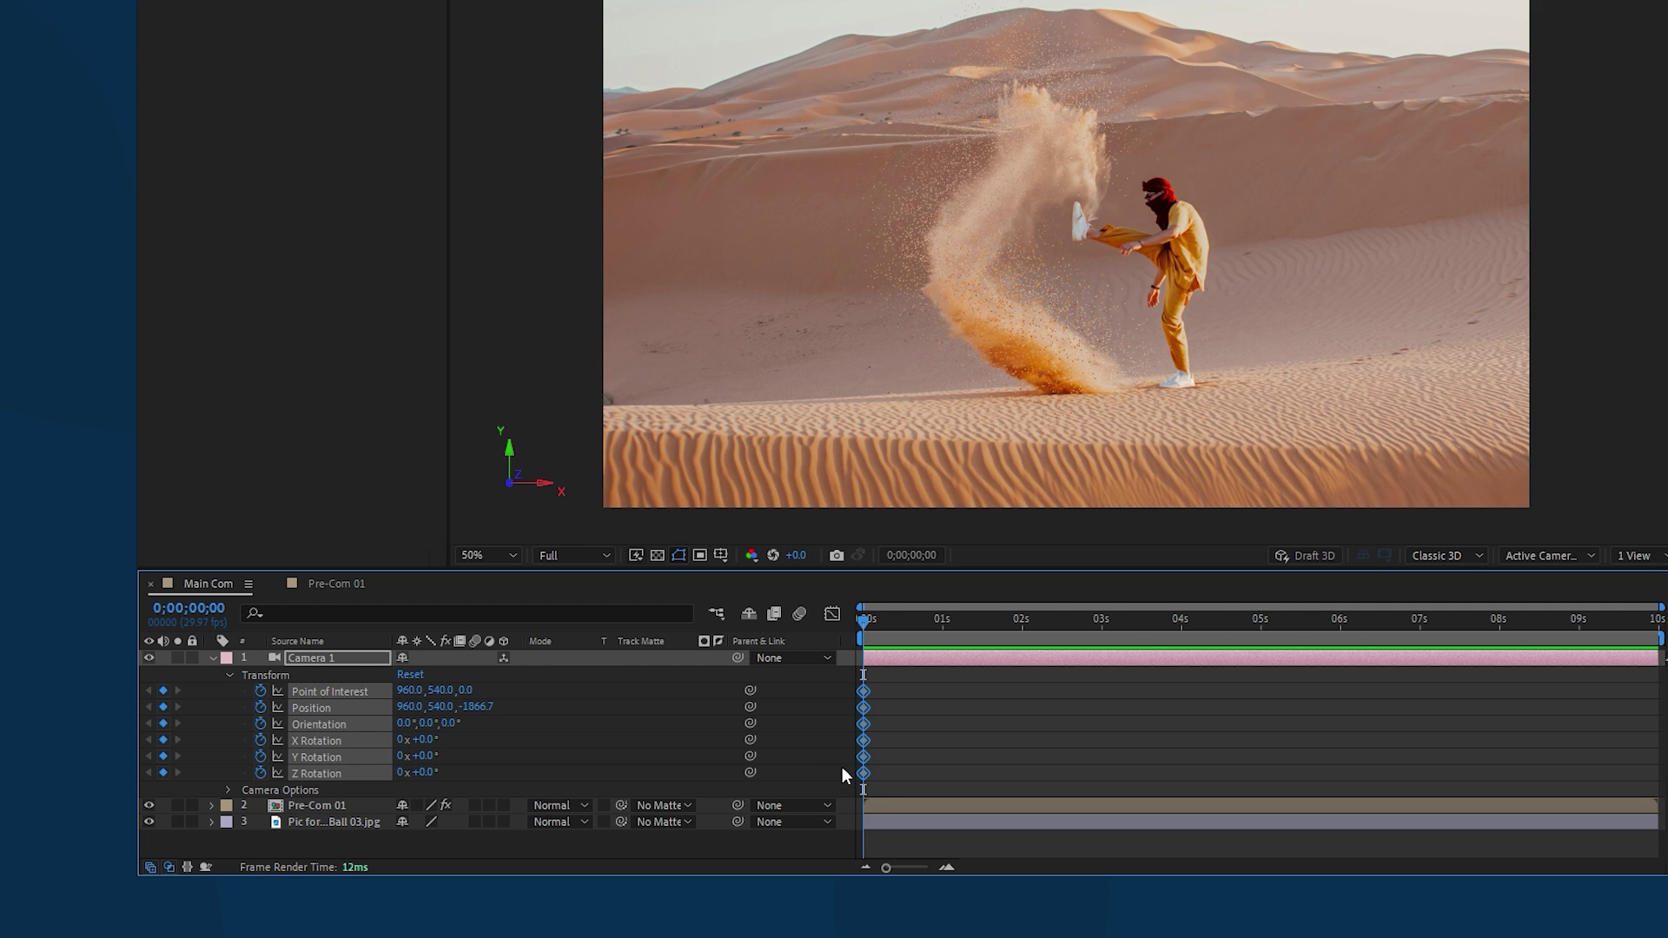
pyautogui.moveTo(863, 619); pyautogui.dragTo(1535, 695)
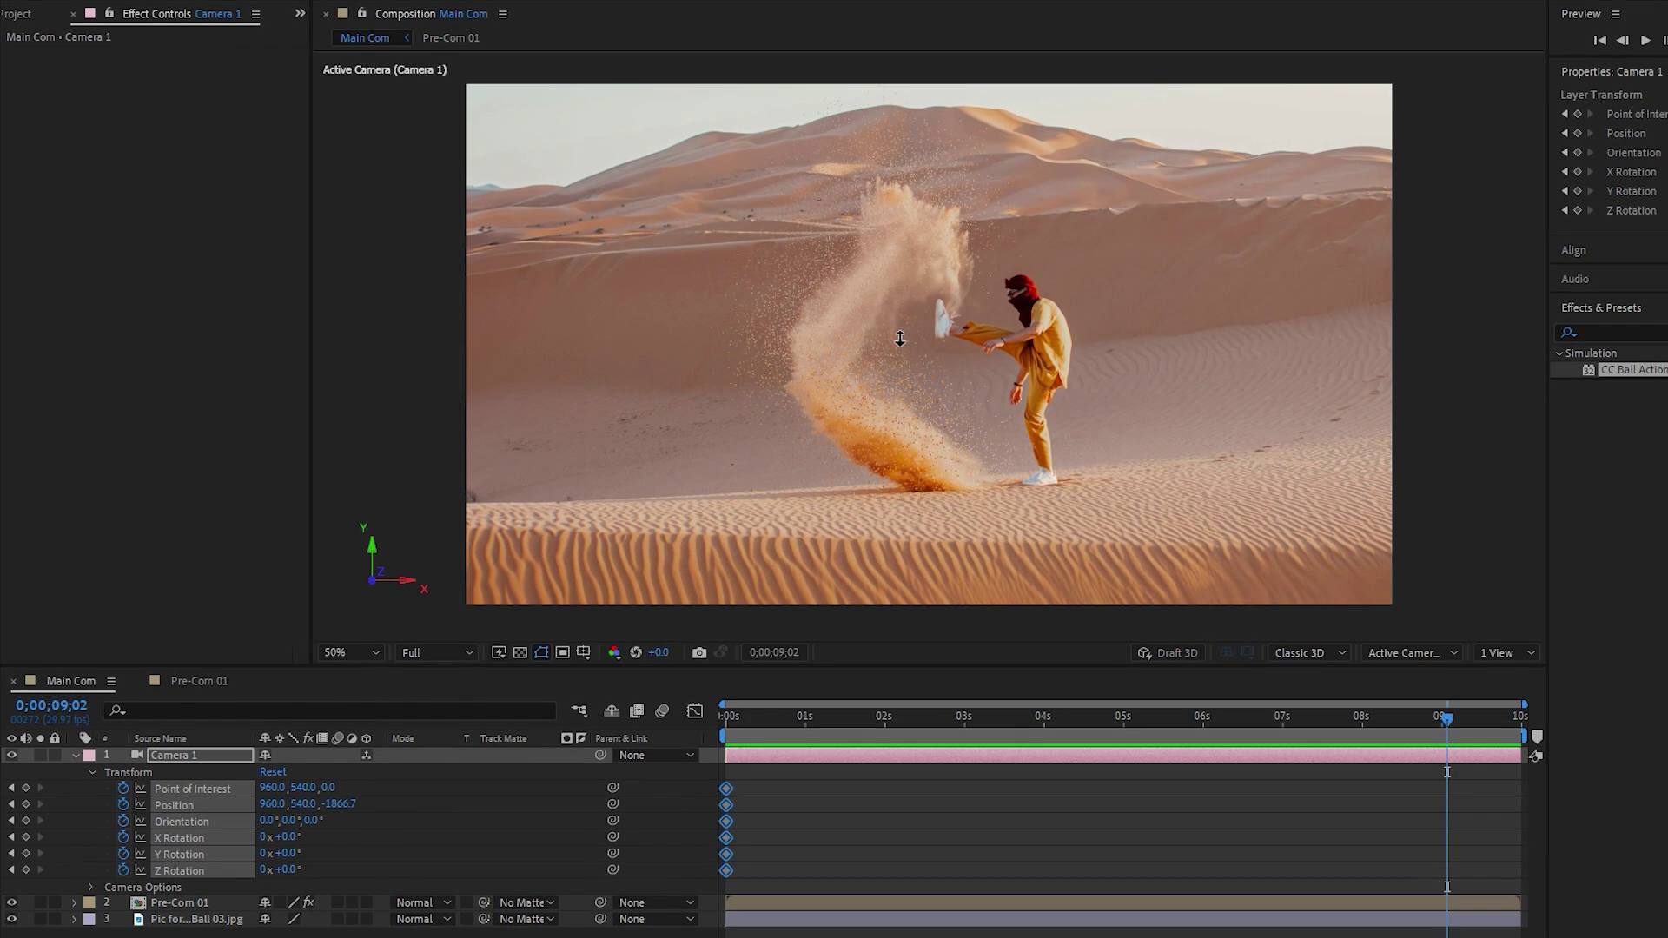
# Dolly Camera 1 forward at 9;02 so its Position becomes 960, 540, -1462.7.
pyautogui.moveTo(707, 288); pyautogui.dragTo(910, 300)
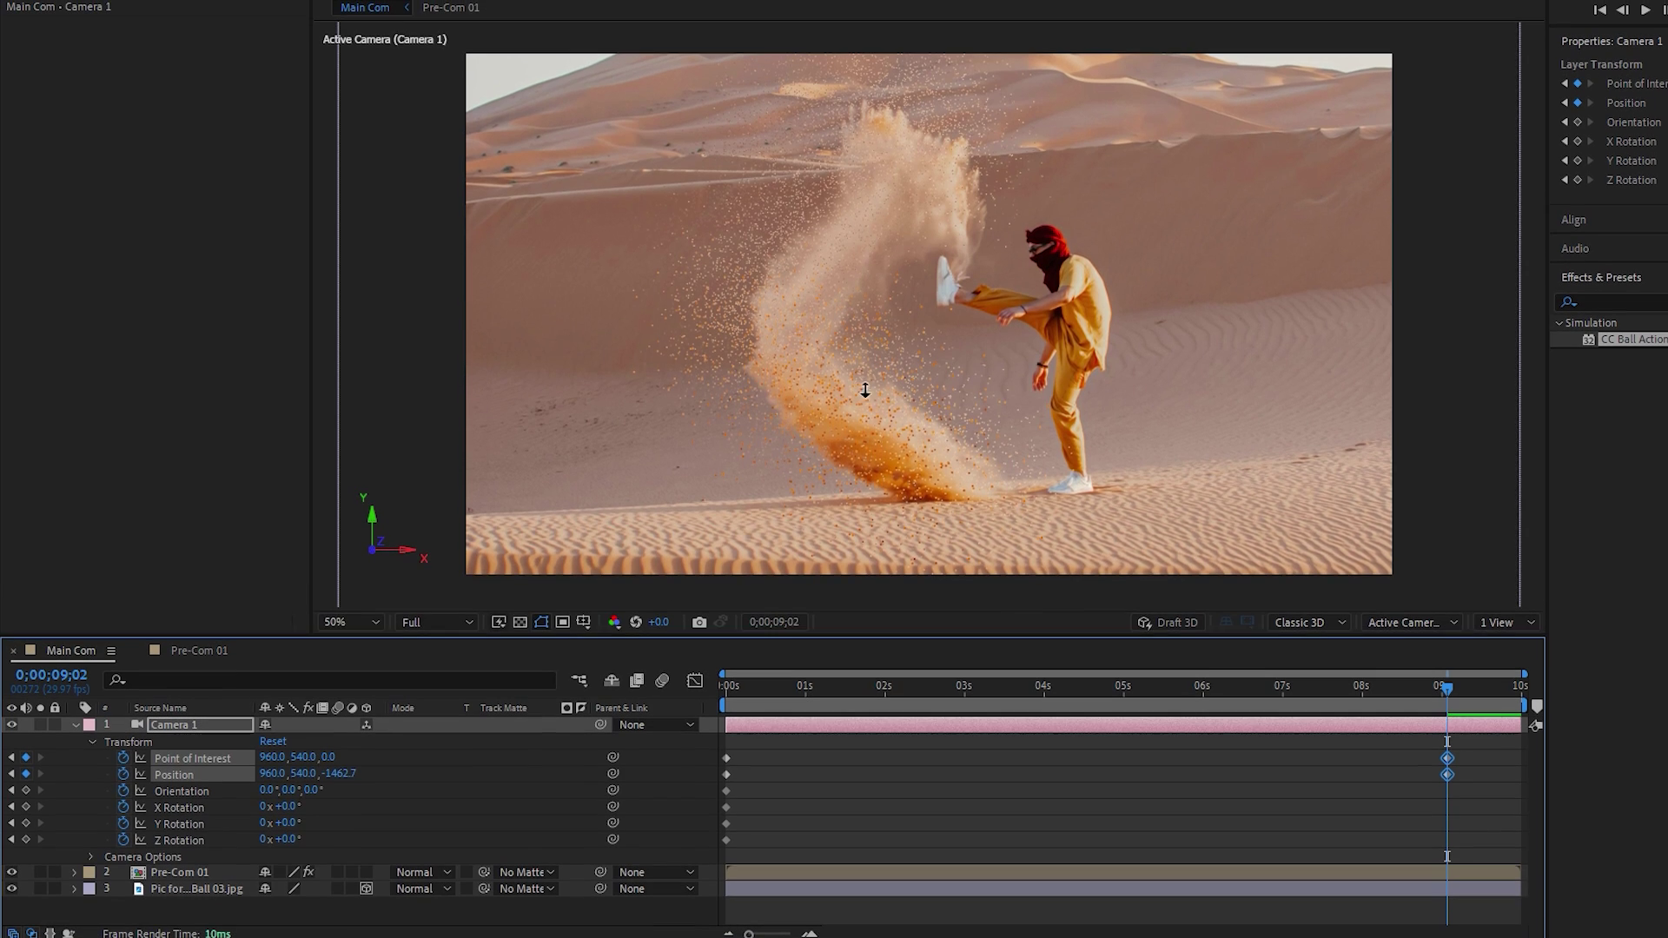
# Dolly the 9;02 camera closer to the sand burst and pan the framing sideways.
pyautogui.moveTo(909, 294); pyautogui.dragTo(923, 343)
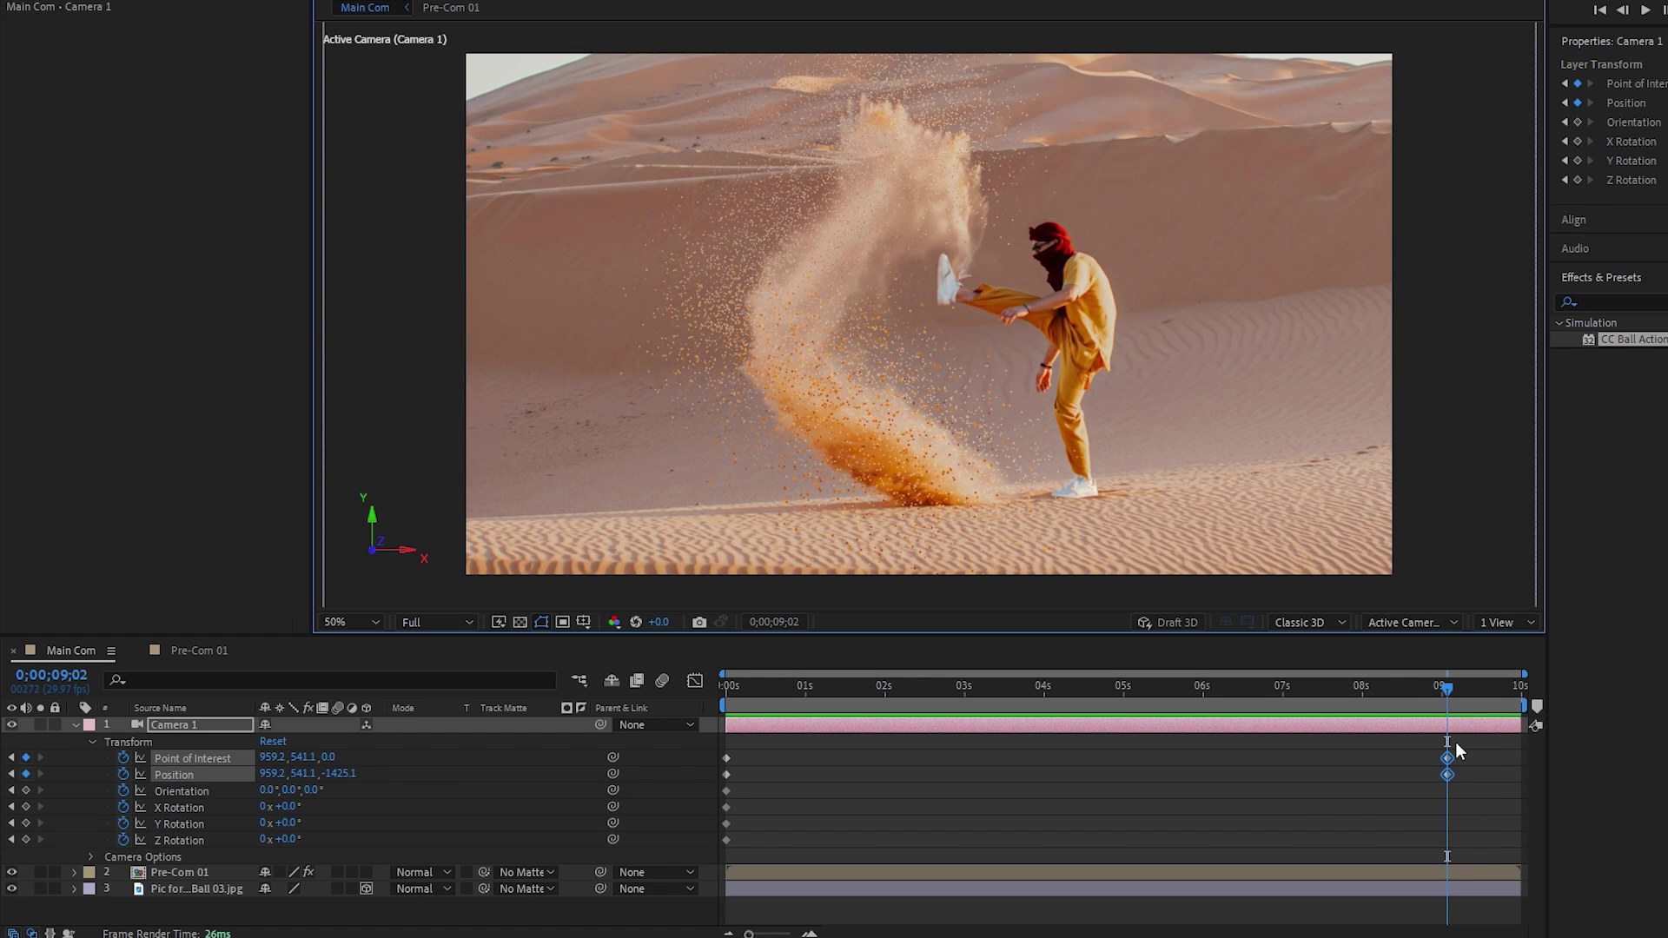
pyautogui.moveTo(894, 374); pyautogui.dragTo(882, 275)
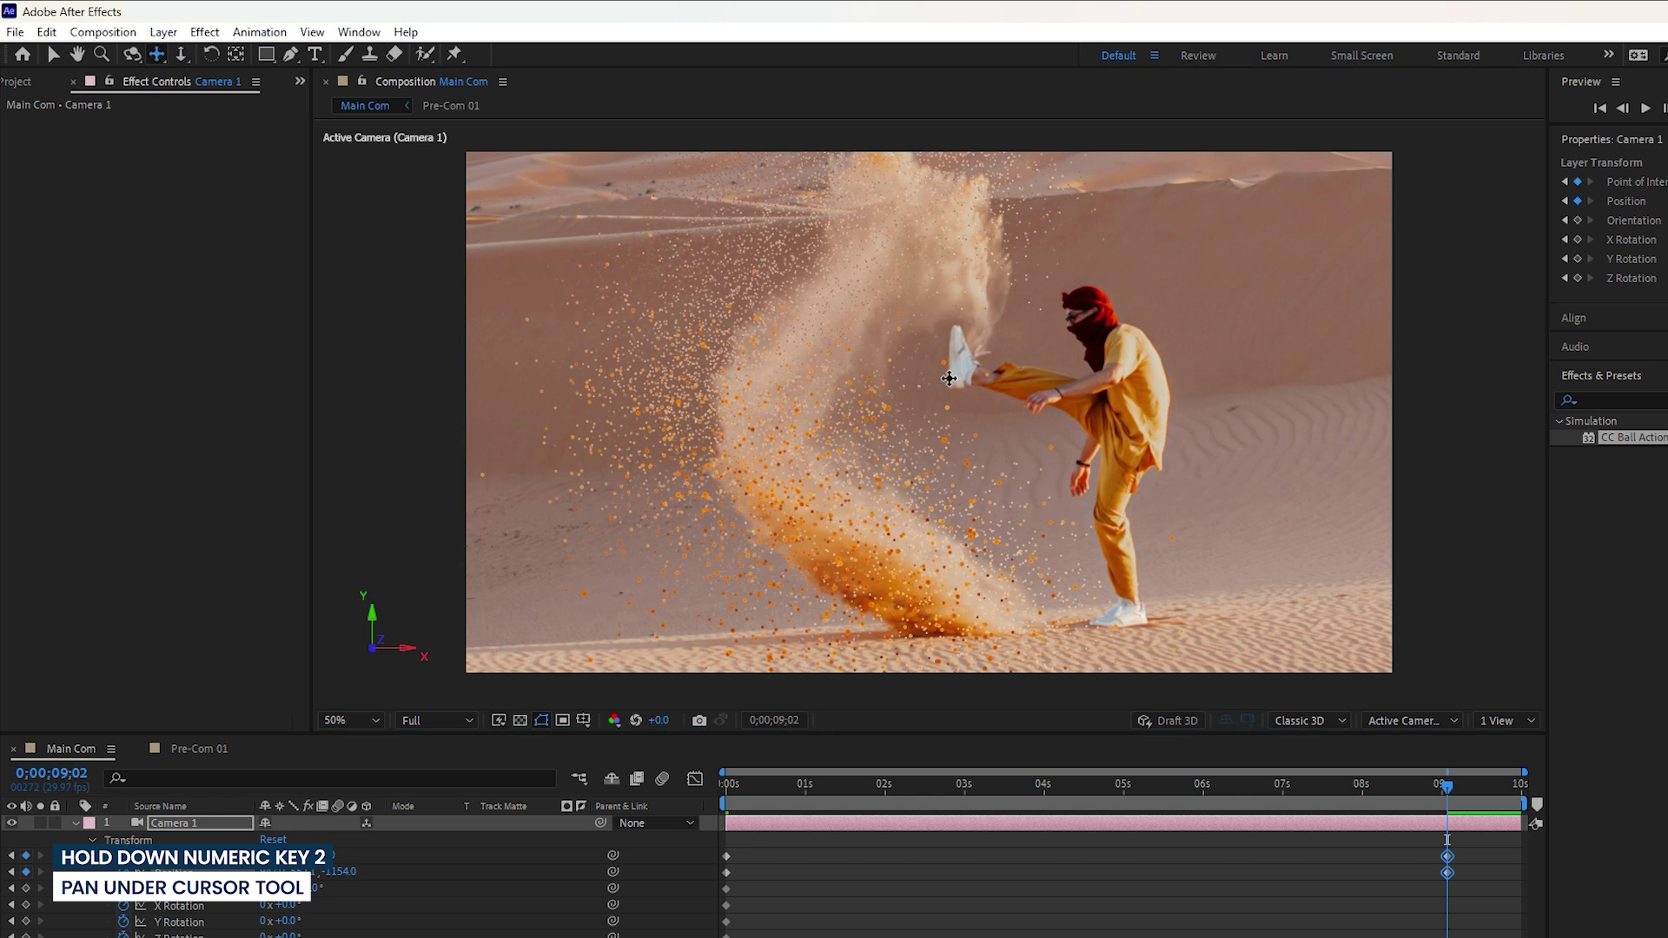
pyautogui.moveTo(946, 376)
pyautogui.mouseDown()
pyautogui.moveTo(876, 368)
pyautogui.moveTo(923, 367)
pyautogui.mouseUp()
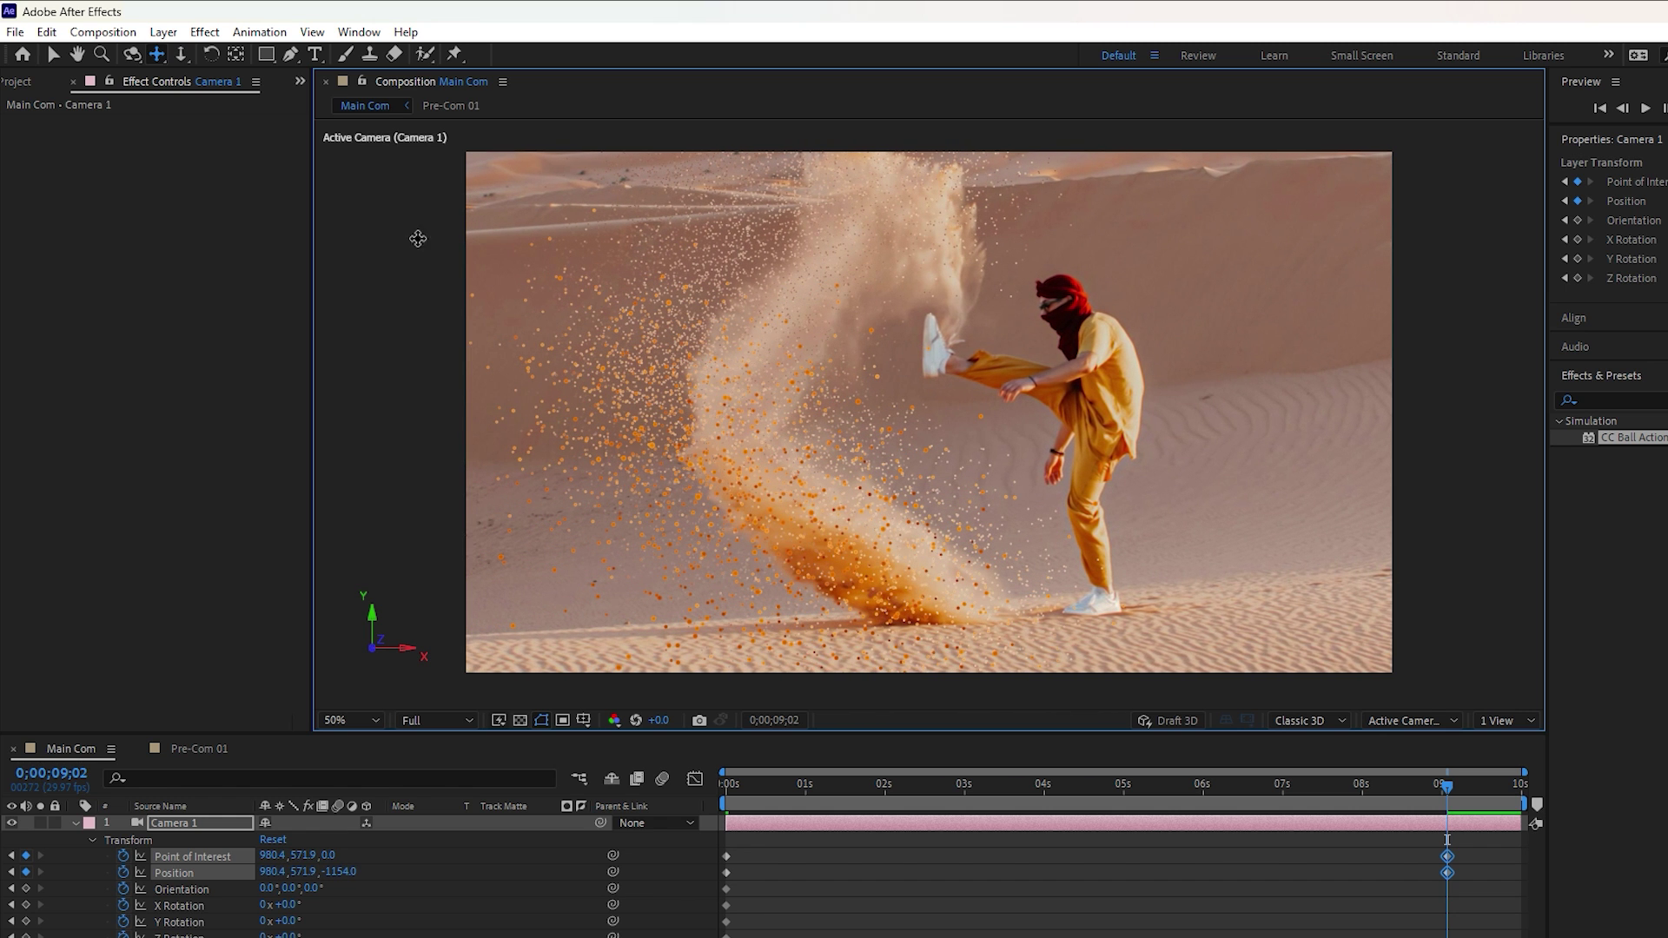
# Orbit the camera to angle the view on the burst, then return to the 0s keyframe.
pyautogui.click(134, 54)
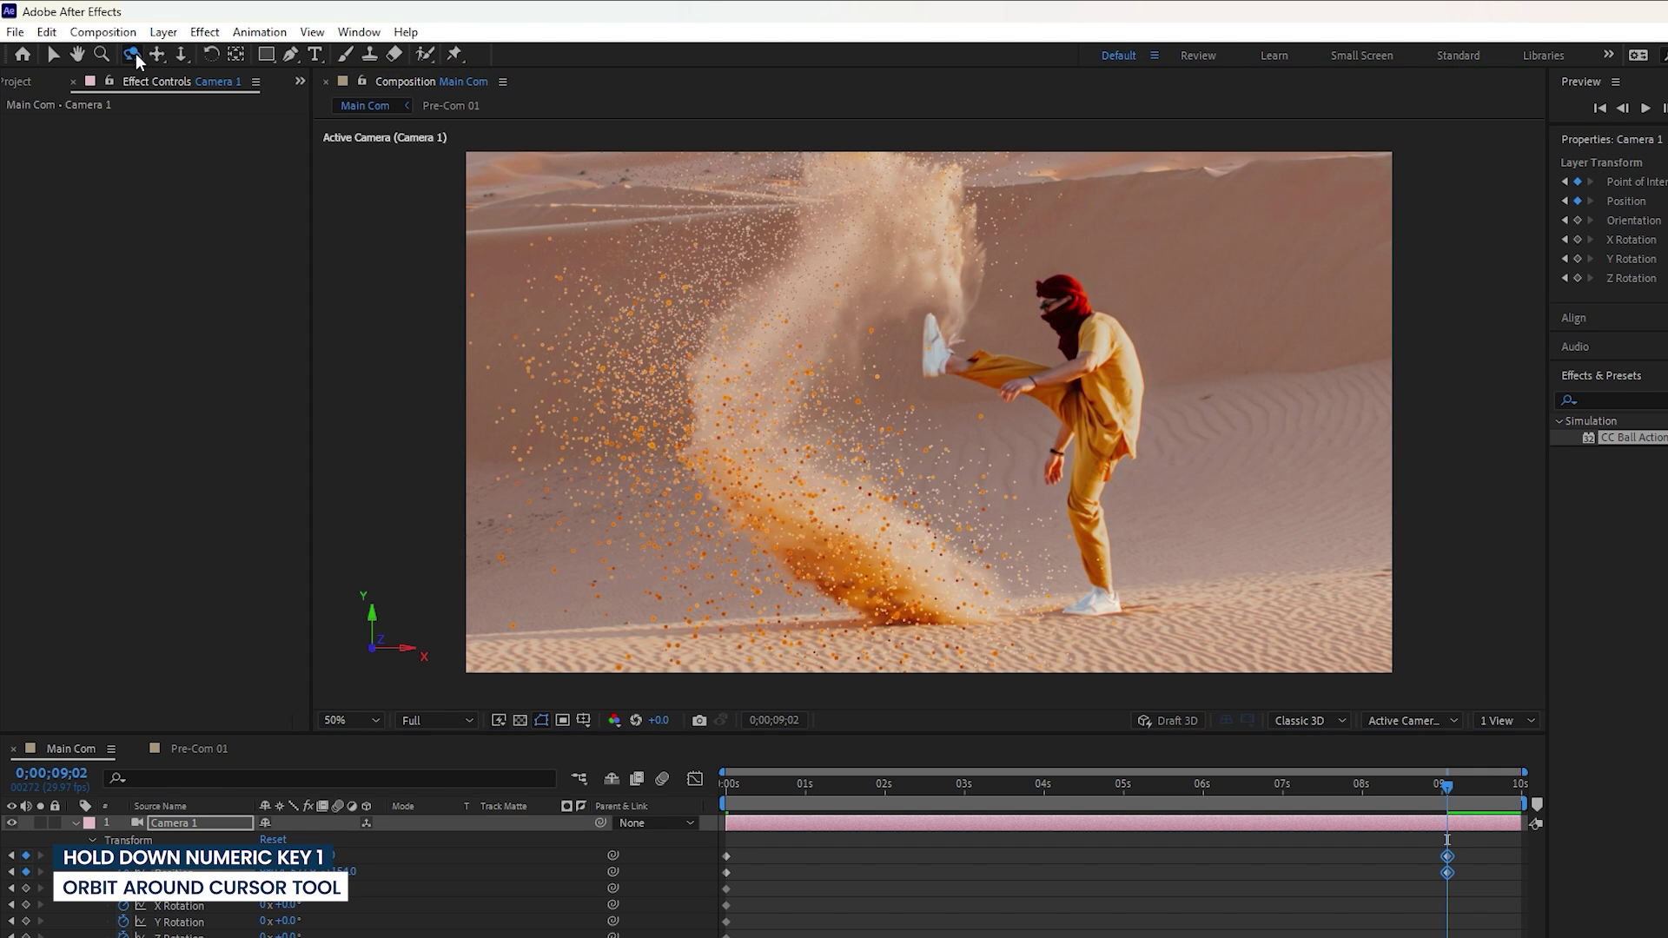
pyautogui.click(835, 352)
pyautogui.moveTo(834, 352); pyautogui.dragTo(814, 344)
pyautogui.press('v')
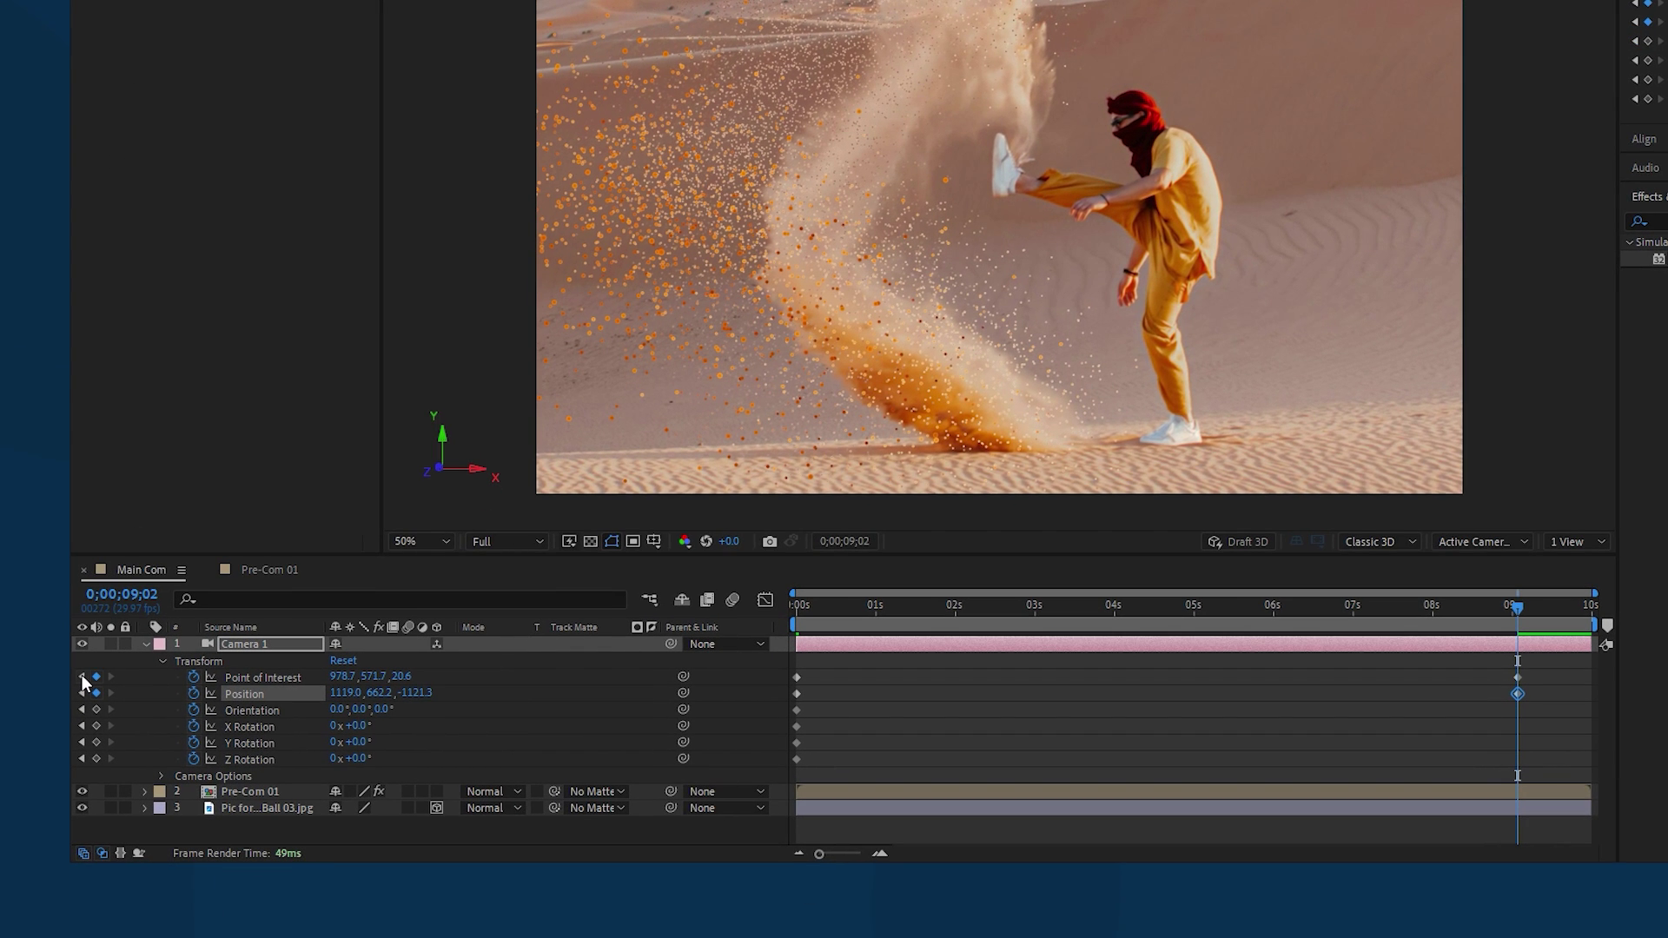
pyautogui.click(82, 677)
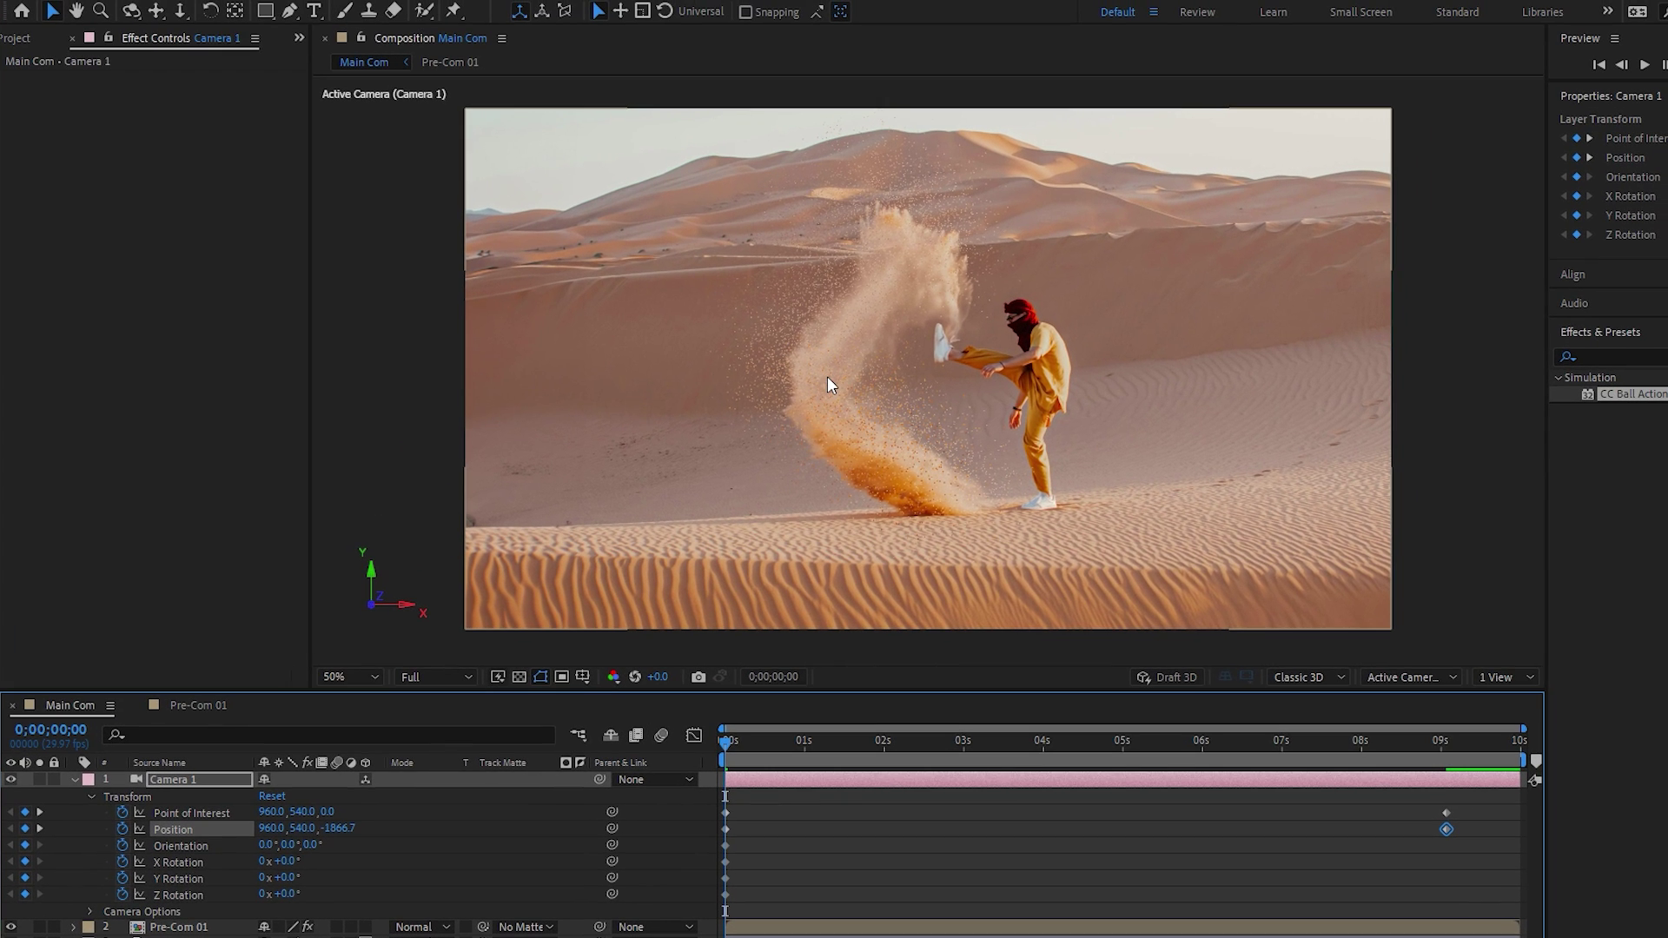
# Orbit, dolly and pan the 0s camera to Position 853.4, 796.5, -1158.0, close on the kicker.
pyautogui.press('1')
pyautogui.moveTo(821, 373)
pyautogui.mouseDown()
pyautogui.moveTo(794, 365)
pyautogui.moveTo(830, 366)
pyautogui.mouseUp()
pyautogui.press('v')
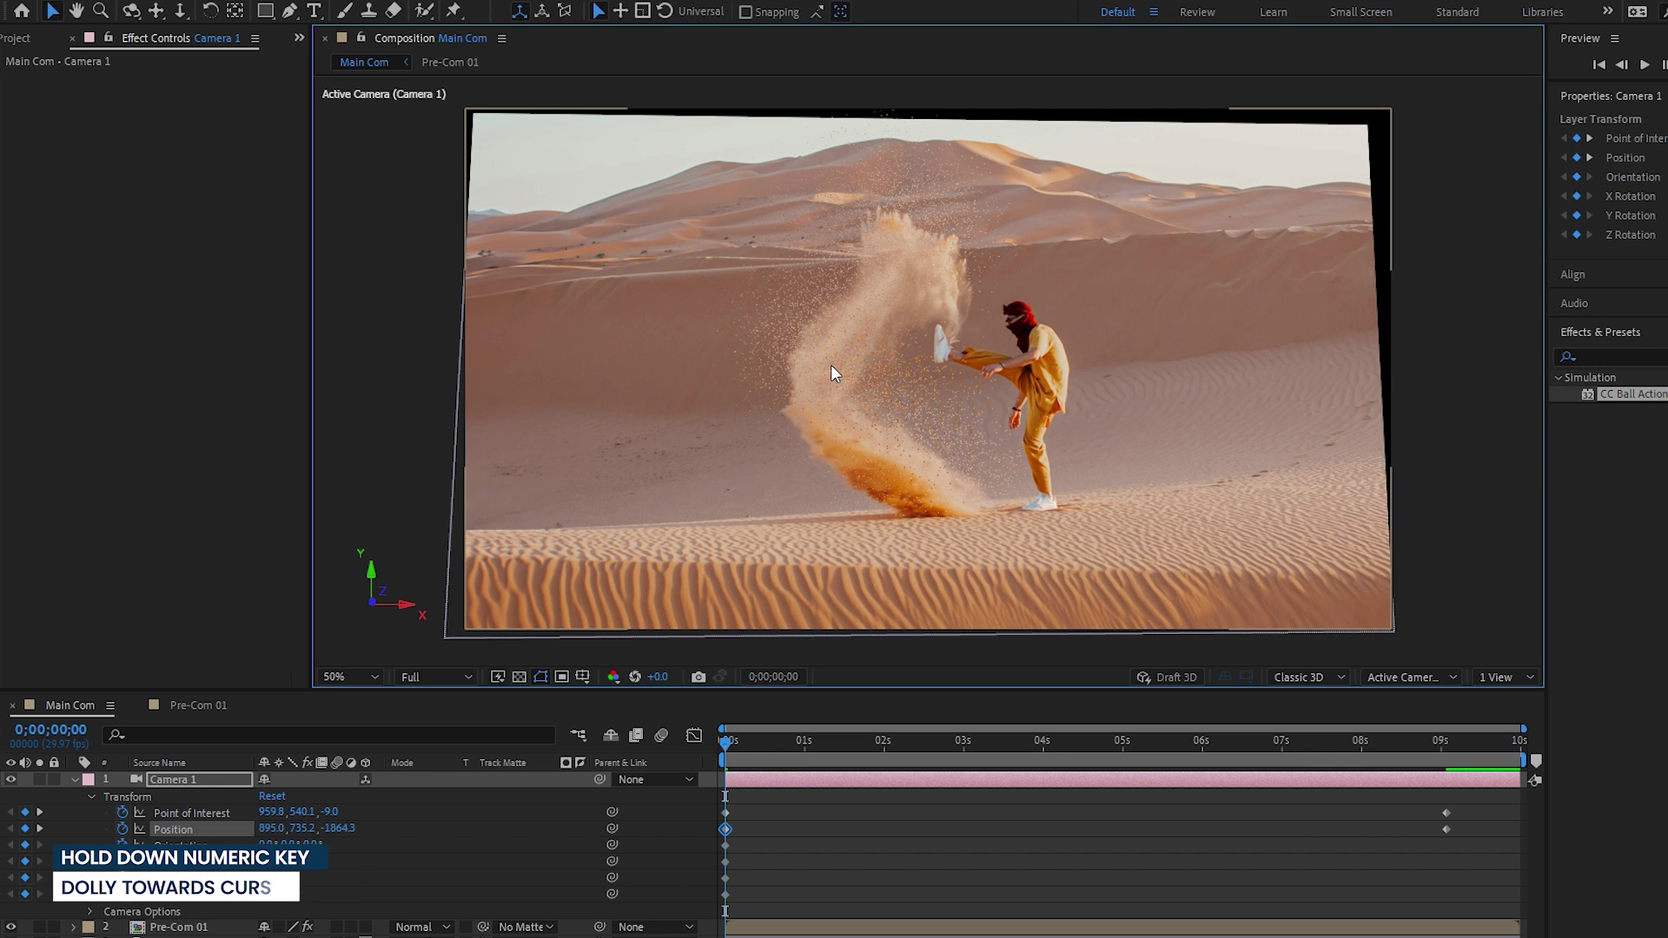
pyautogui.press('3')
pyautogui.moveTo(830, 363); pyautogui.dragTo(869, 239)
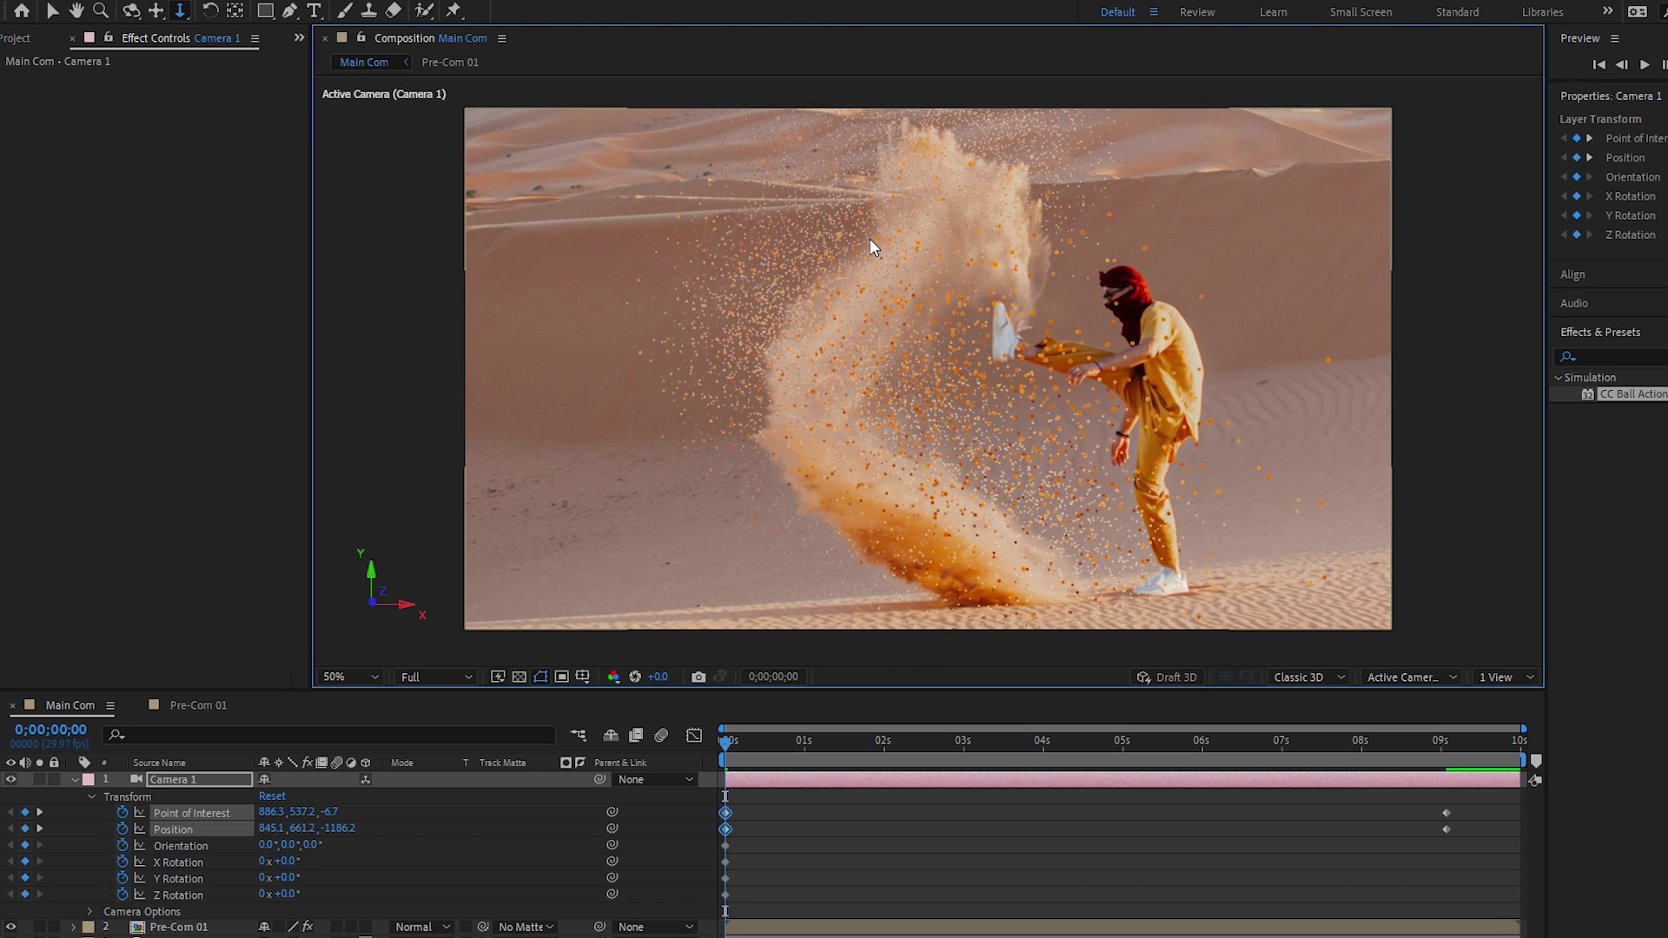
pyautogui.press('2')
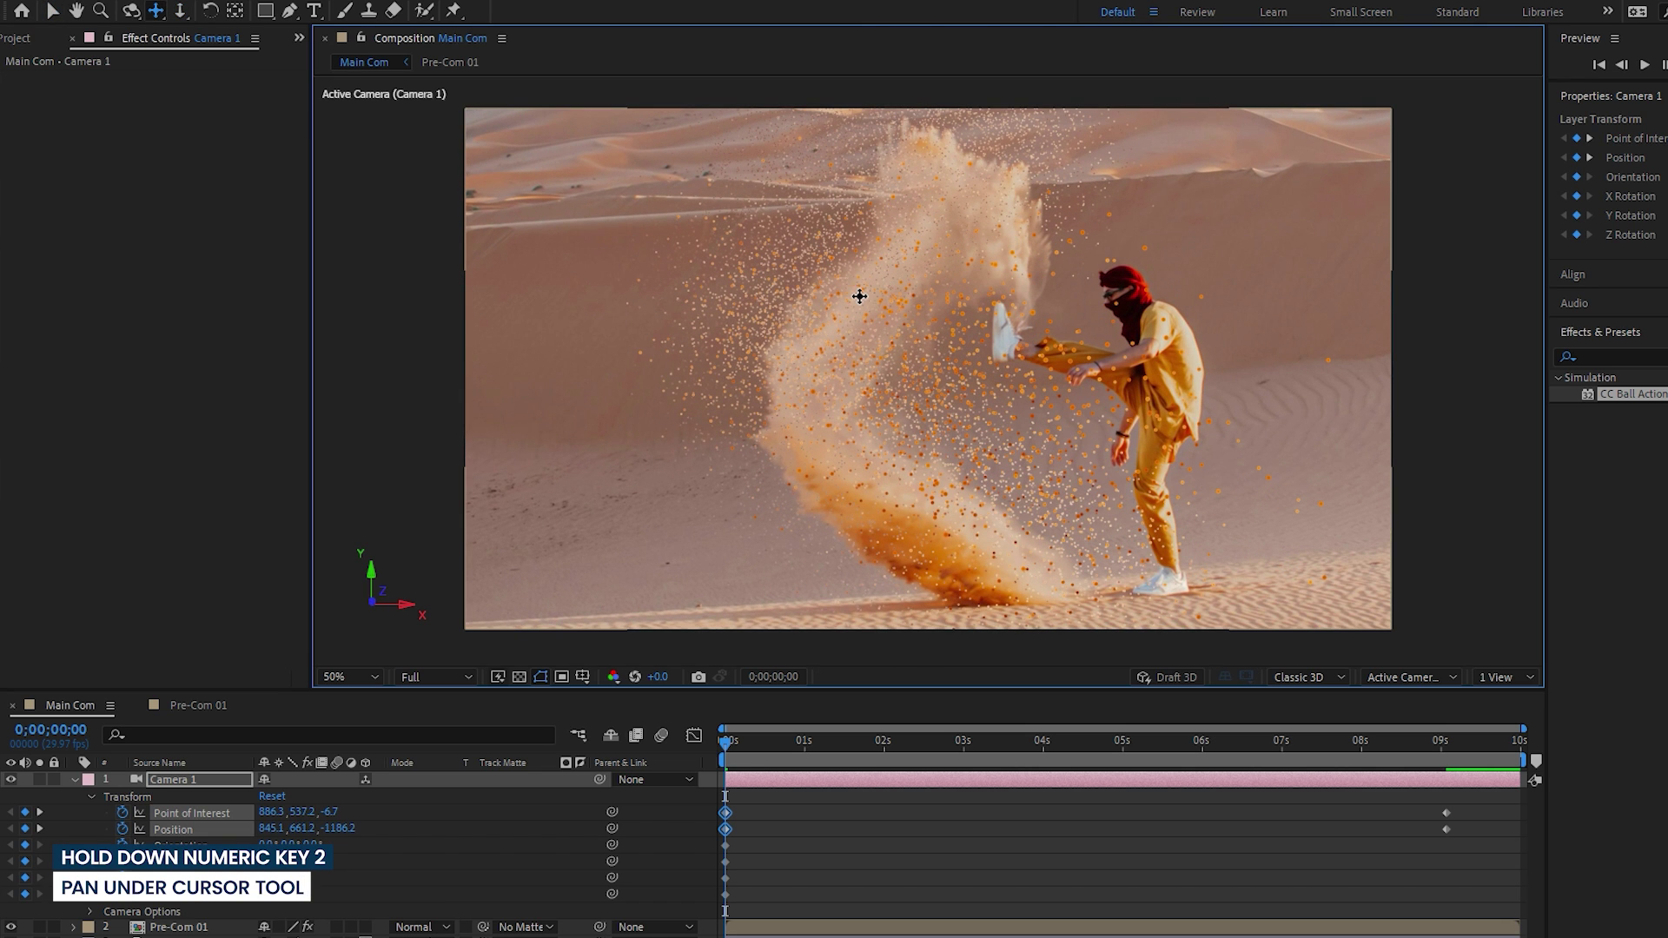
pyautogui.moveTo(859, 296); pyautogui.dragTo(833, 267)
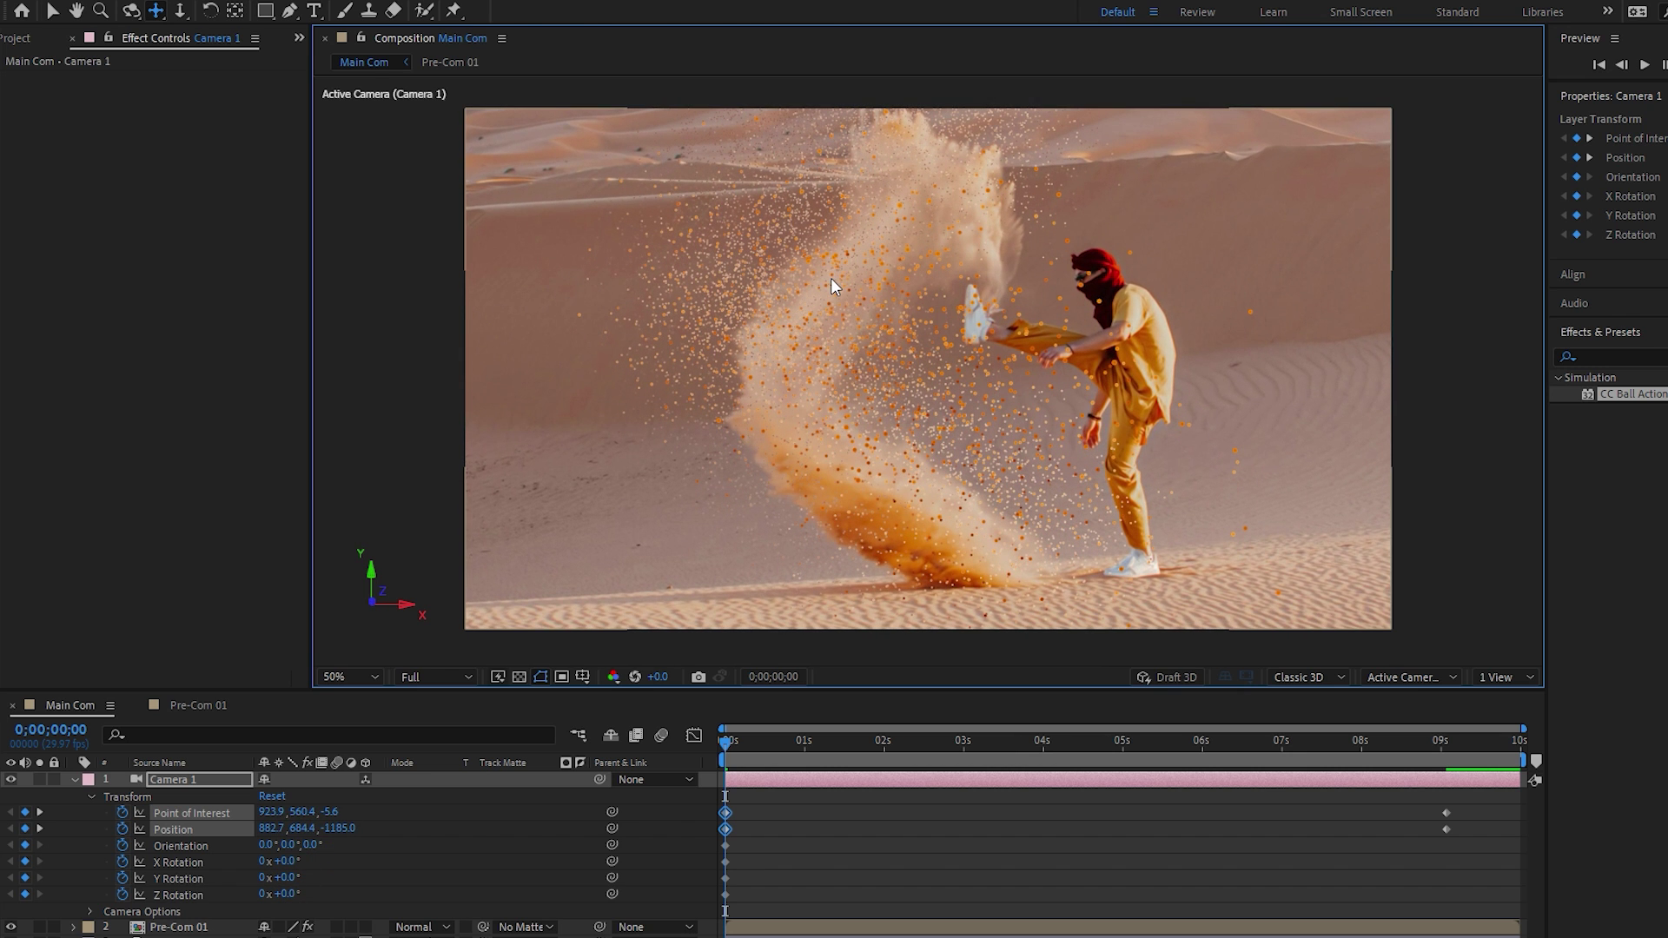
pyautogui.press('1')
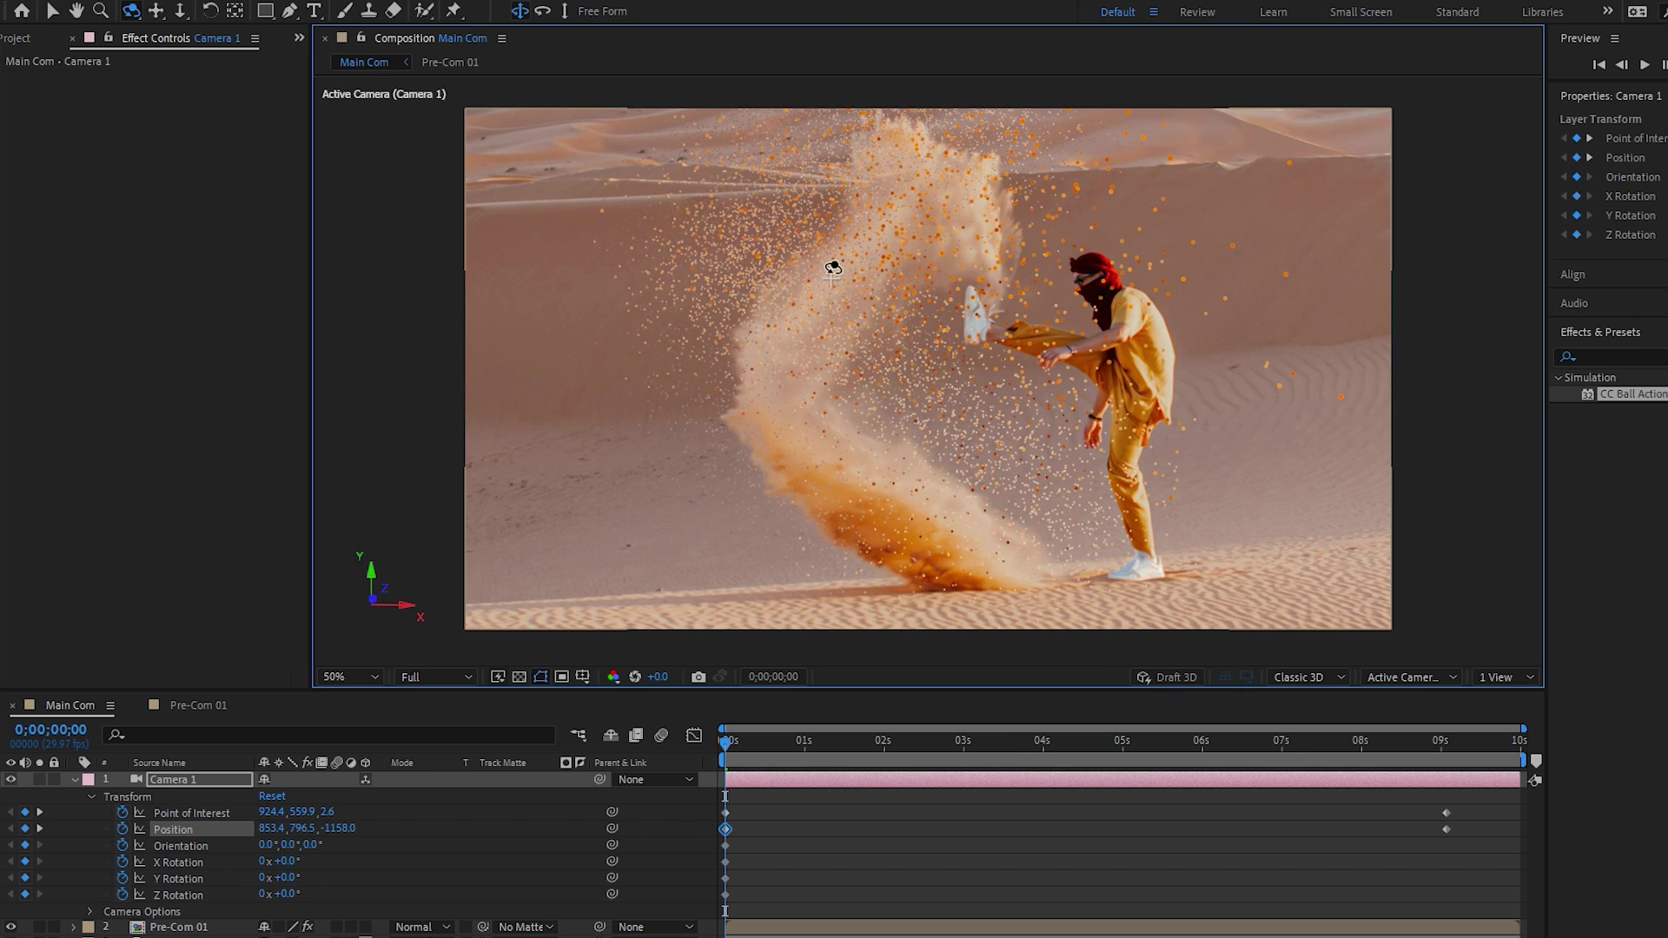
pyautogui.press('v')
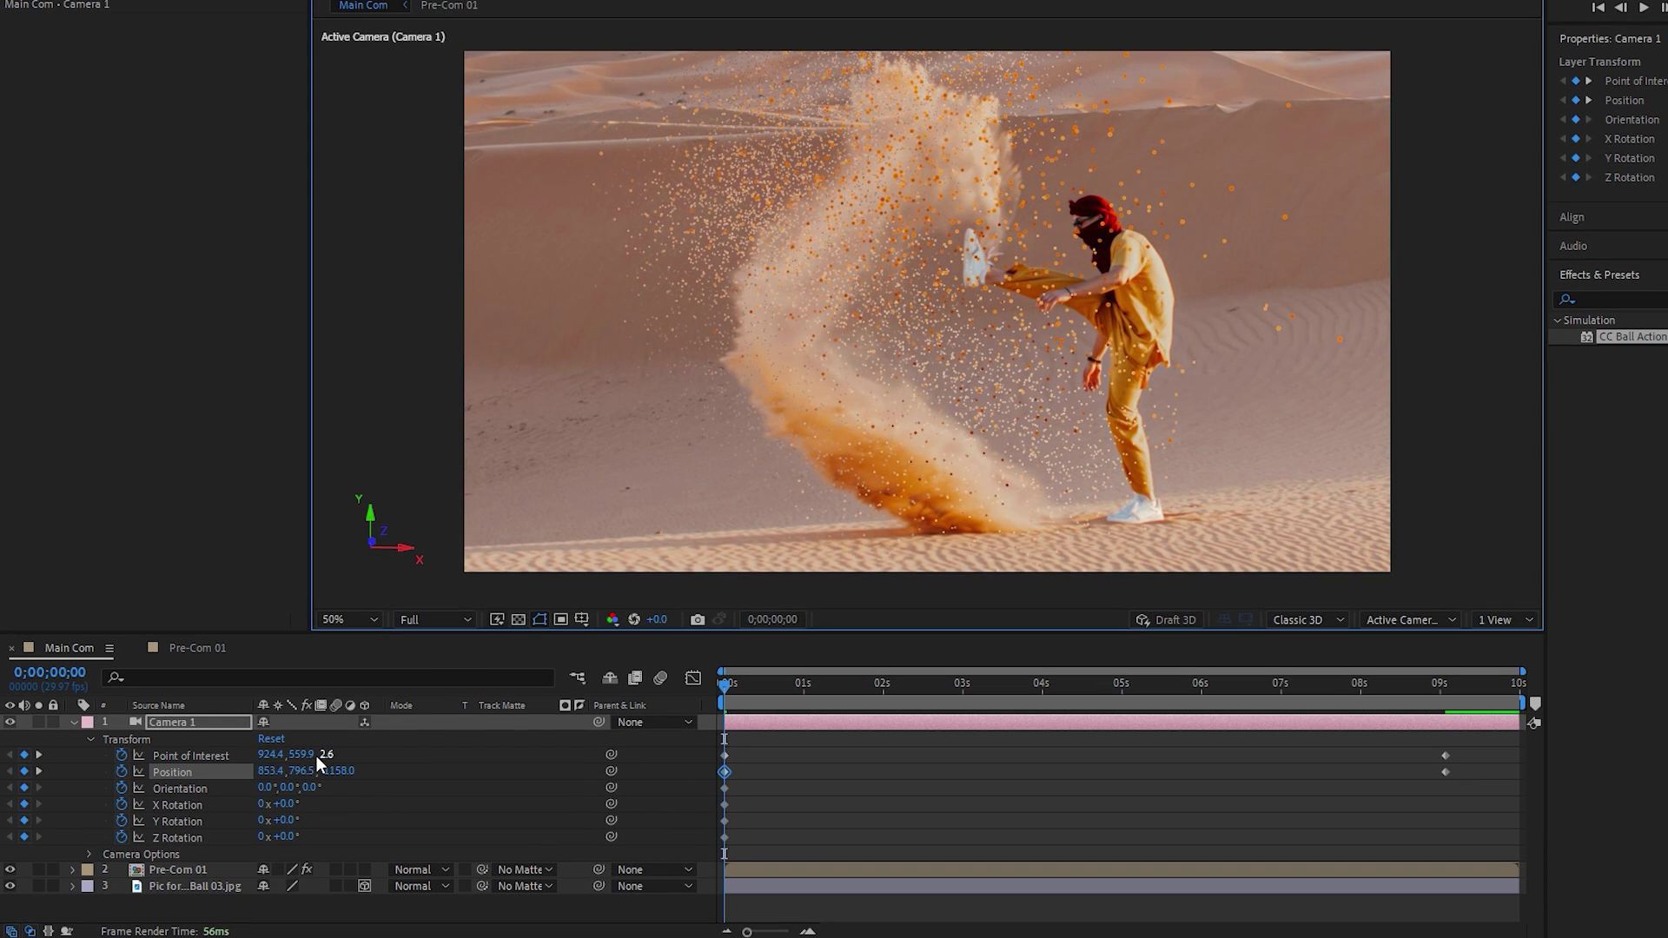
# Set Pre-Com 01's CC Ball Action Ball Size to 20 and Scatter to 20, then preview.
pyautogui.click(200, 868)
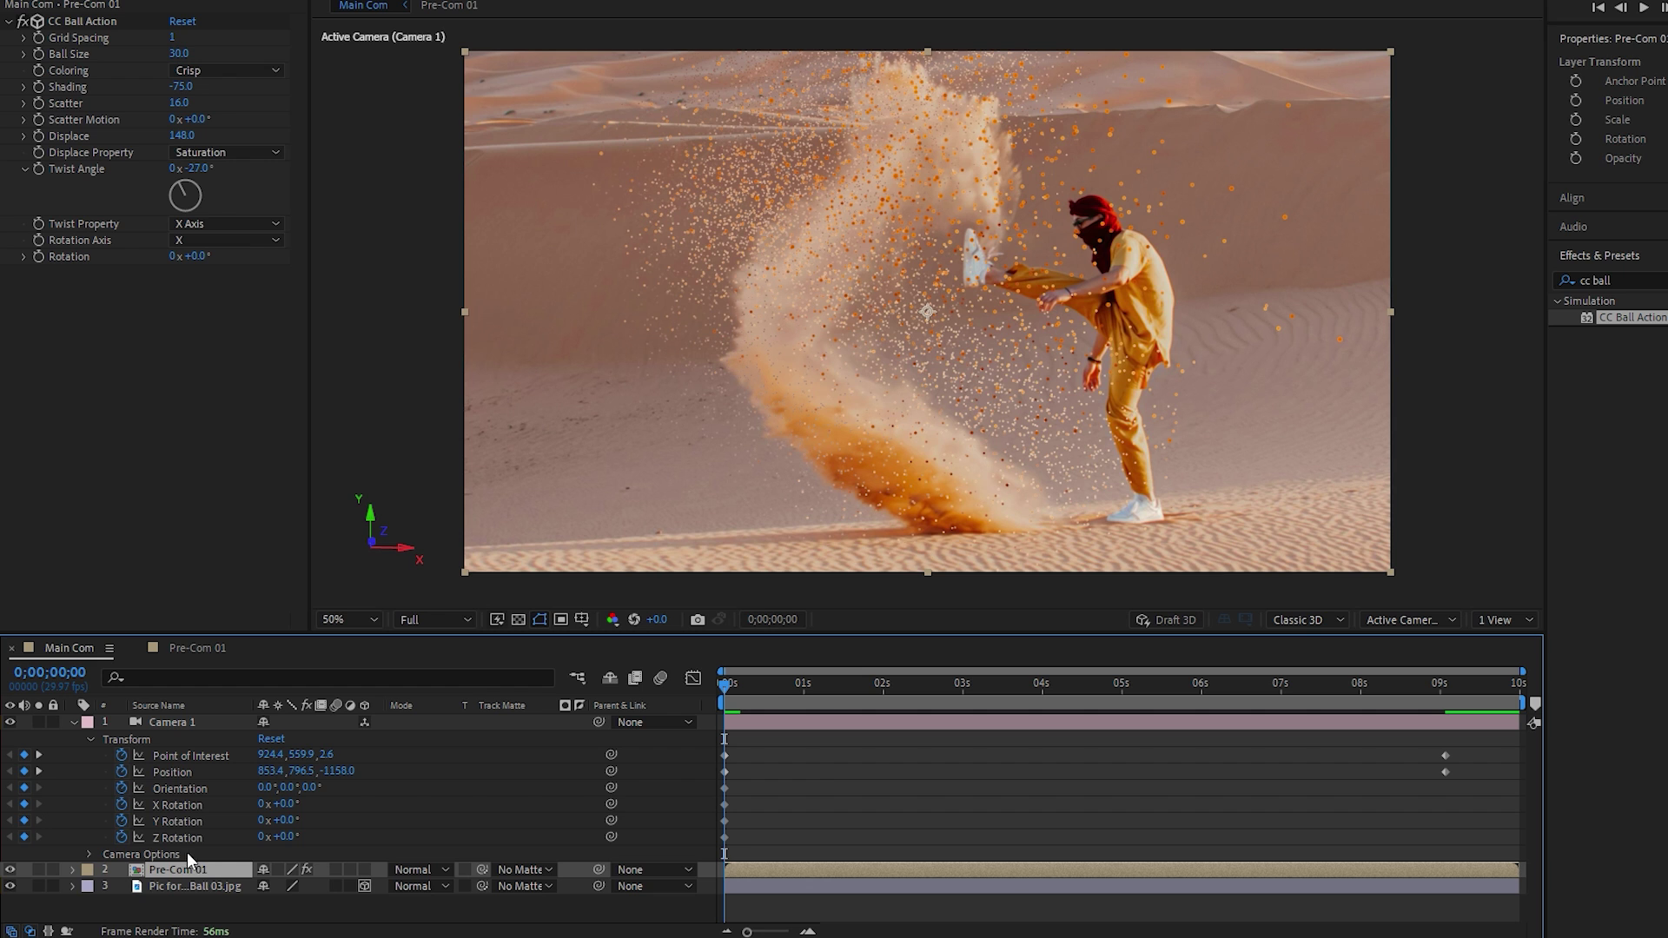
pyautogui.click(76, 721)
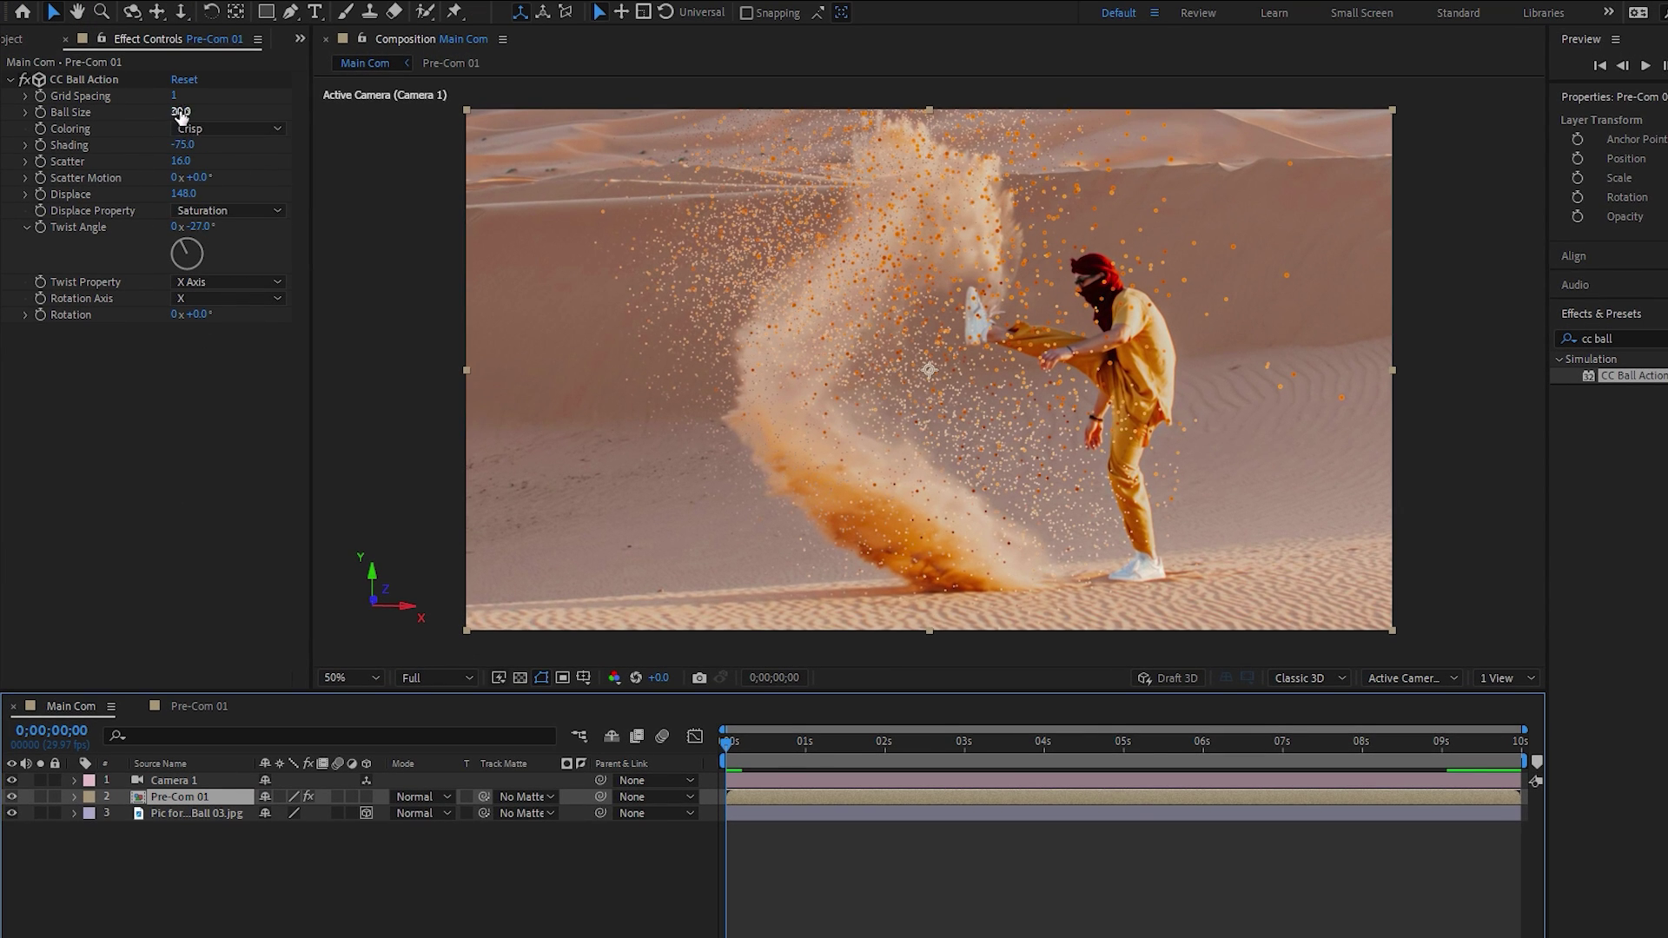
pyautogui.moveTo(180, 111); pyautogui.dragTo(156, 111)
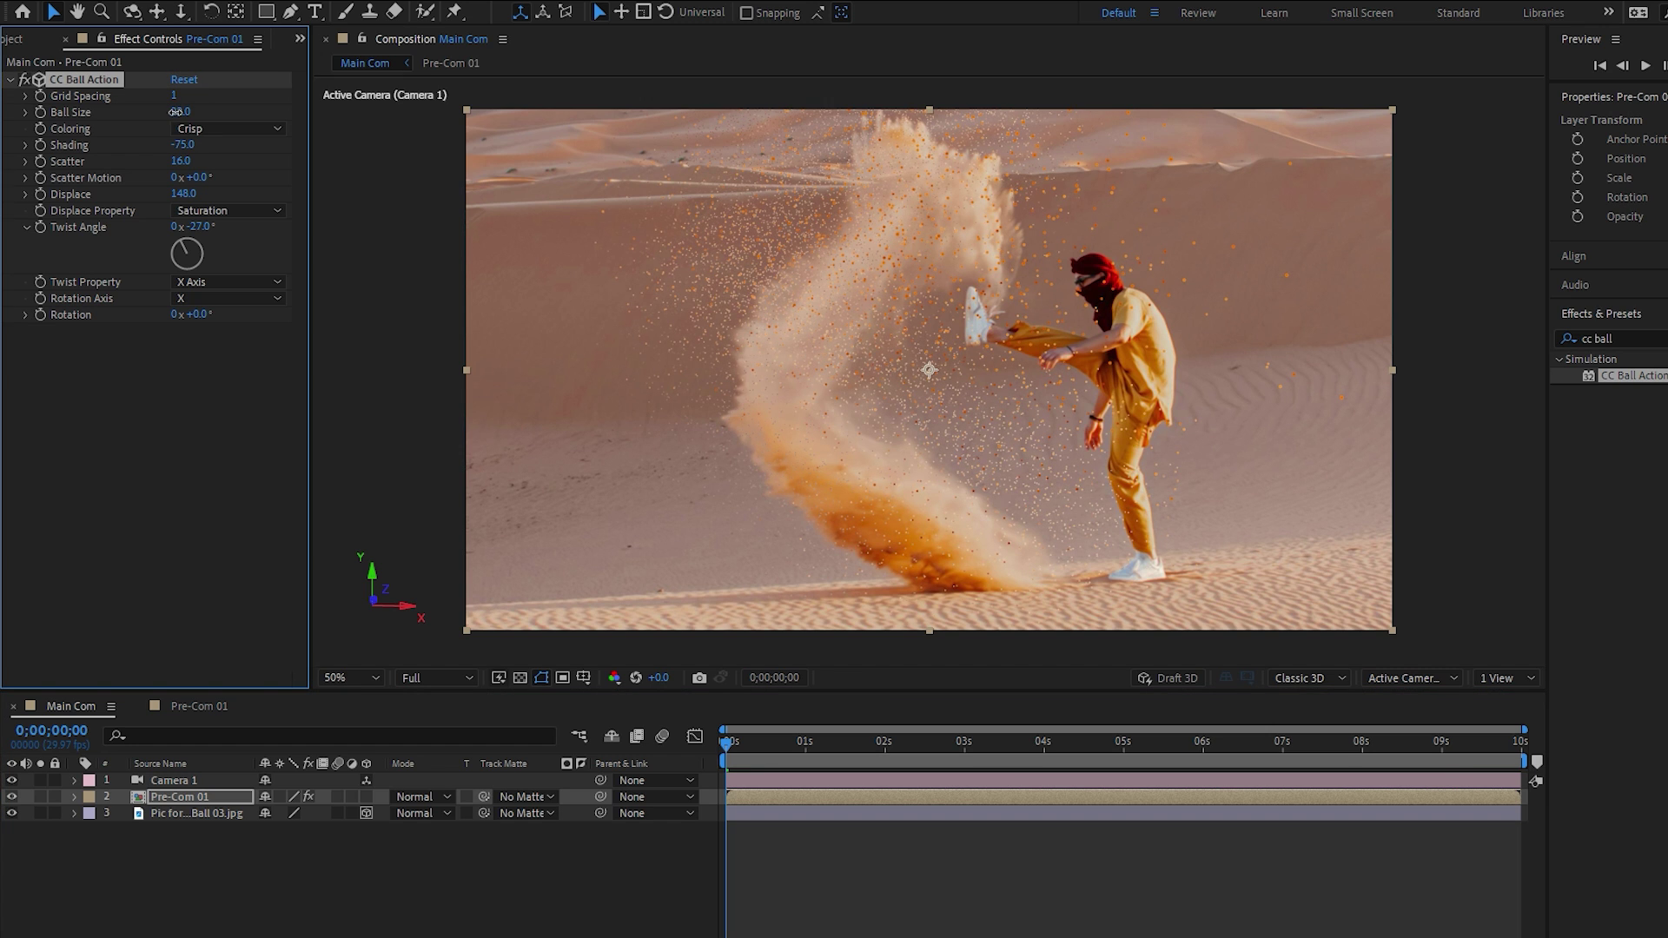
pyautogui.moveTo(181, 164); pyautogui.dragTo(183, 144)
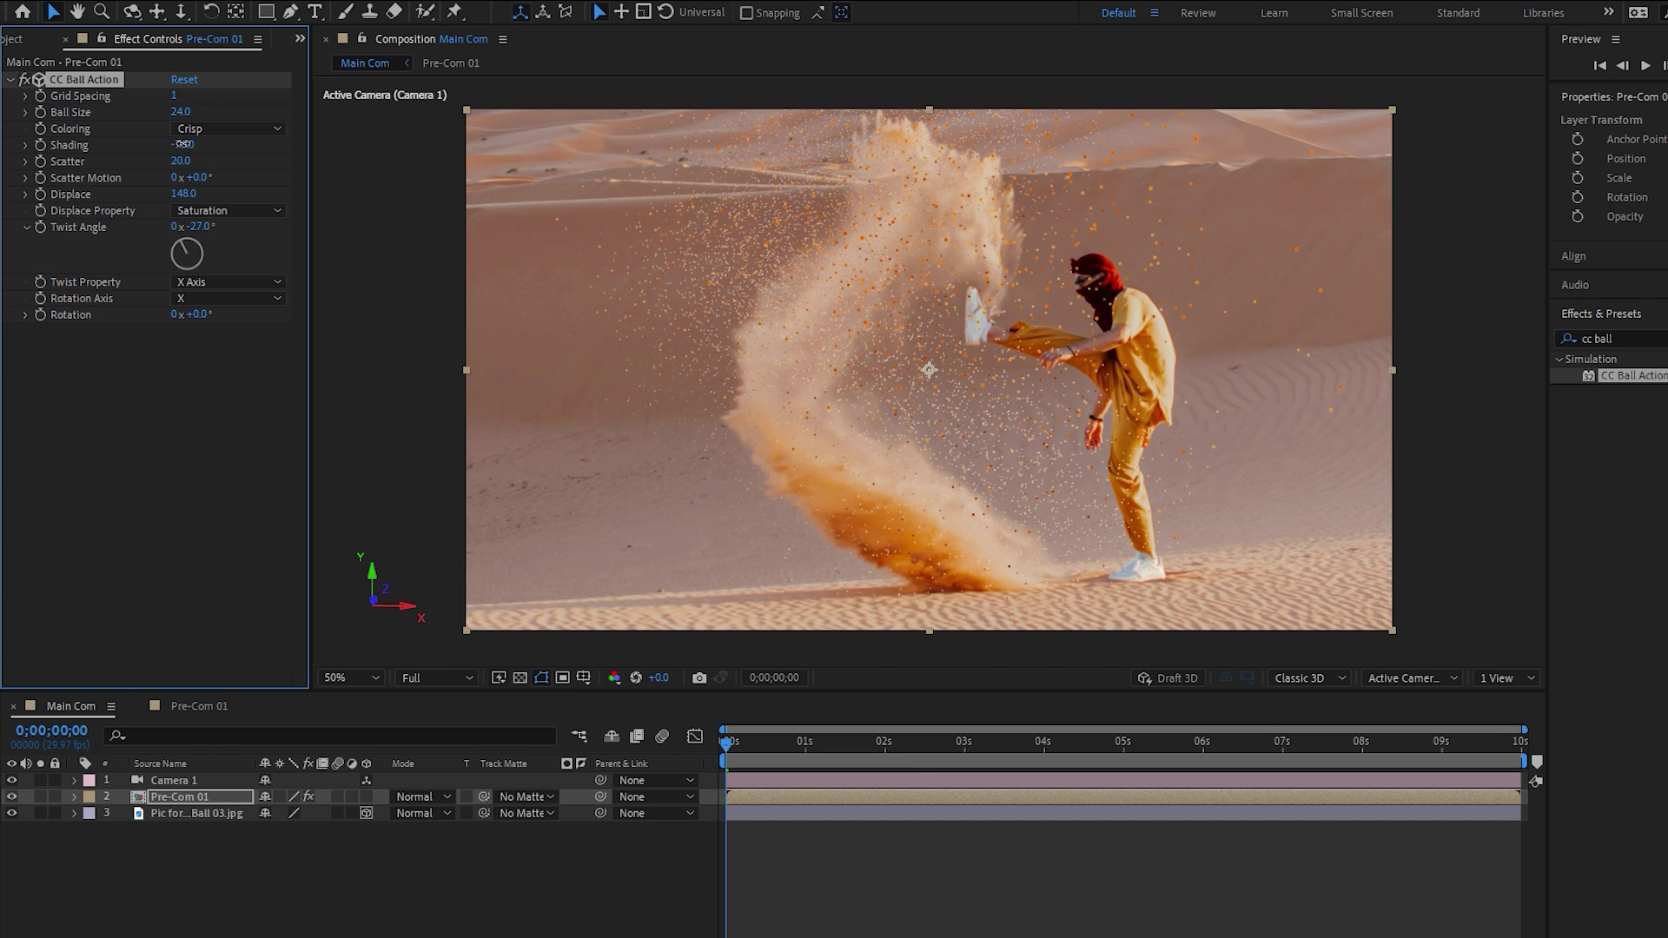
pyautogui.moveTo(180, 111); pyautogui.dragTo(177, 112)
pyautogui.click(717, 743)
pyautogui.press('space')
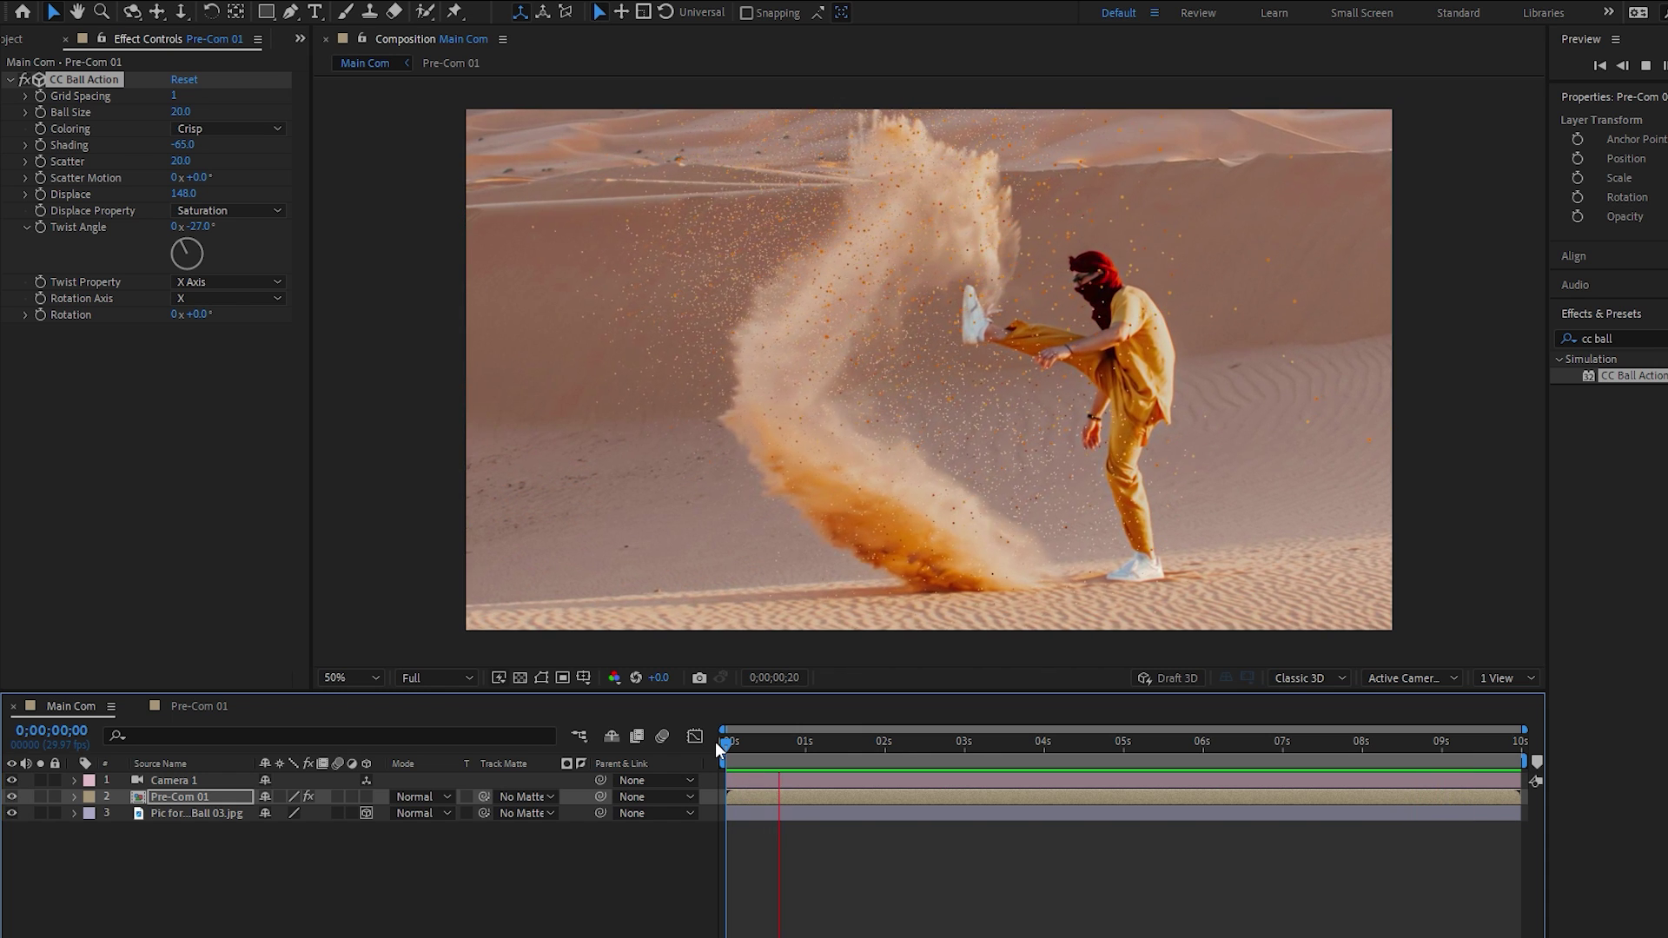
# Stop the preview and pull the sand cloud mask vertices tighter in Pre-Com 01.
pyautogui.press('space')
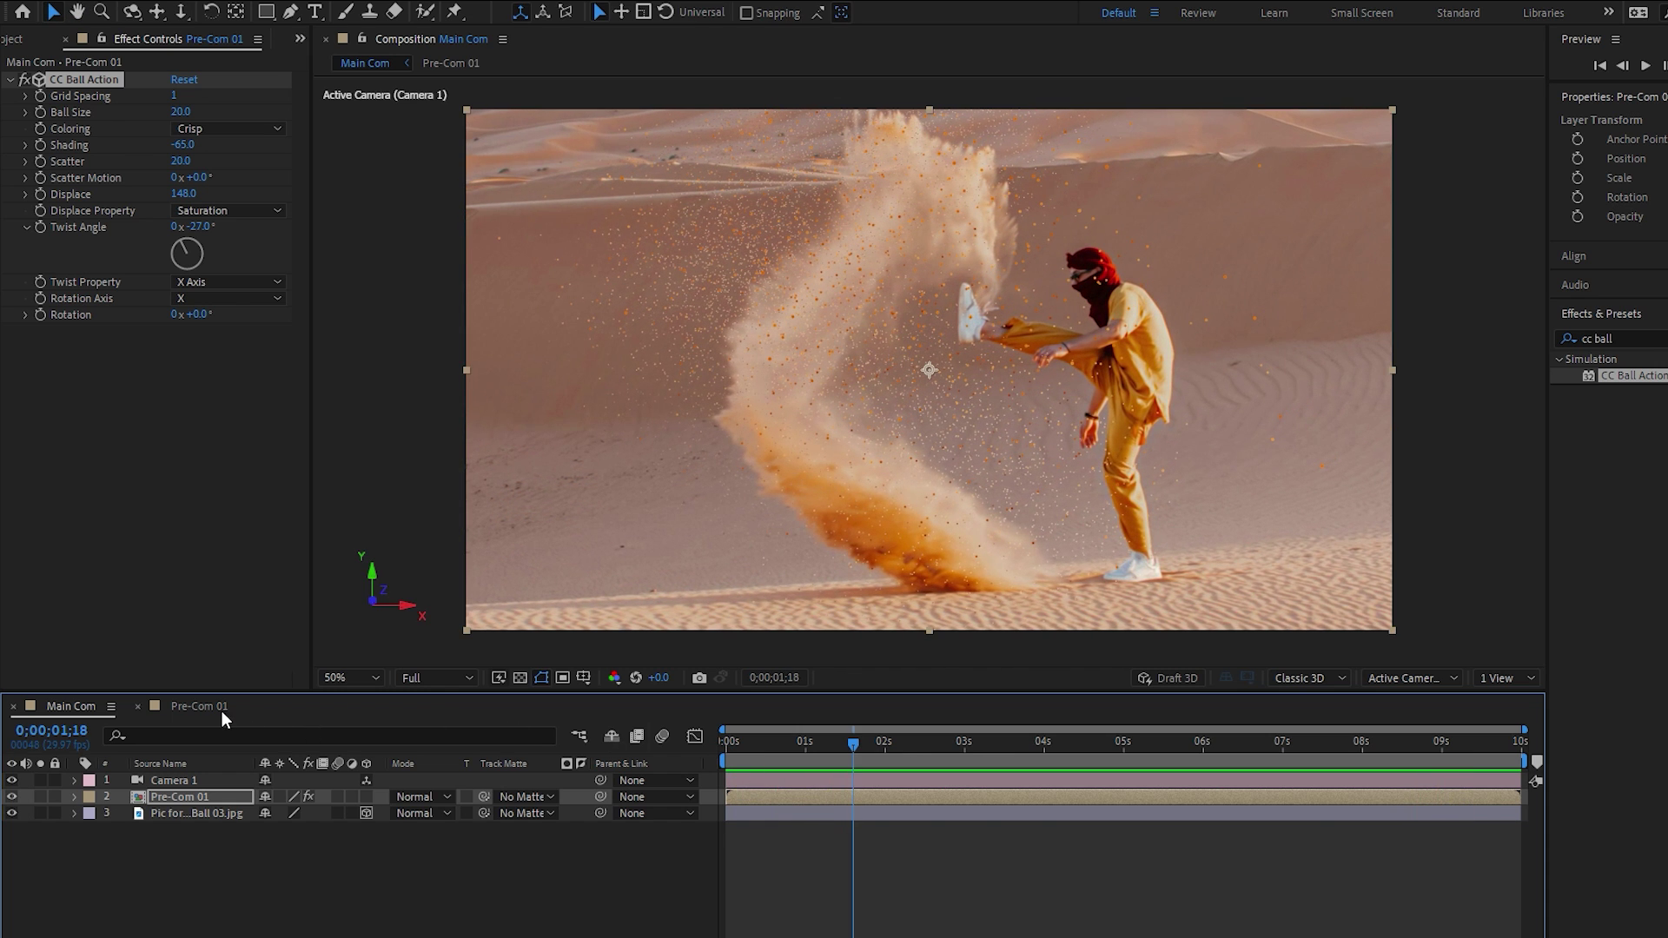
pyautogui.click(219, 708)
pyautogui.moveTo(805, 470); pyautogui.dragTo(813, 465)
pyautogui.moveTo(937, 529); pyautogui.dragTo(954, 488)
pyautogui.moveTo(777, 271); pyautogui.dragTo(785, 274)
pyautogui.moveTo(811, 214); pyautogui.dragTo(866, 202)
pyautogui.moveTo(929, 198); pyautogui.dragTo(918, 215)
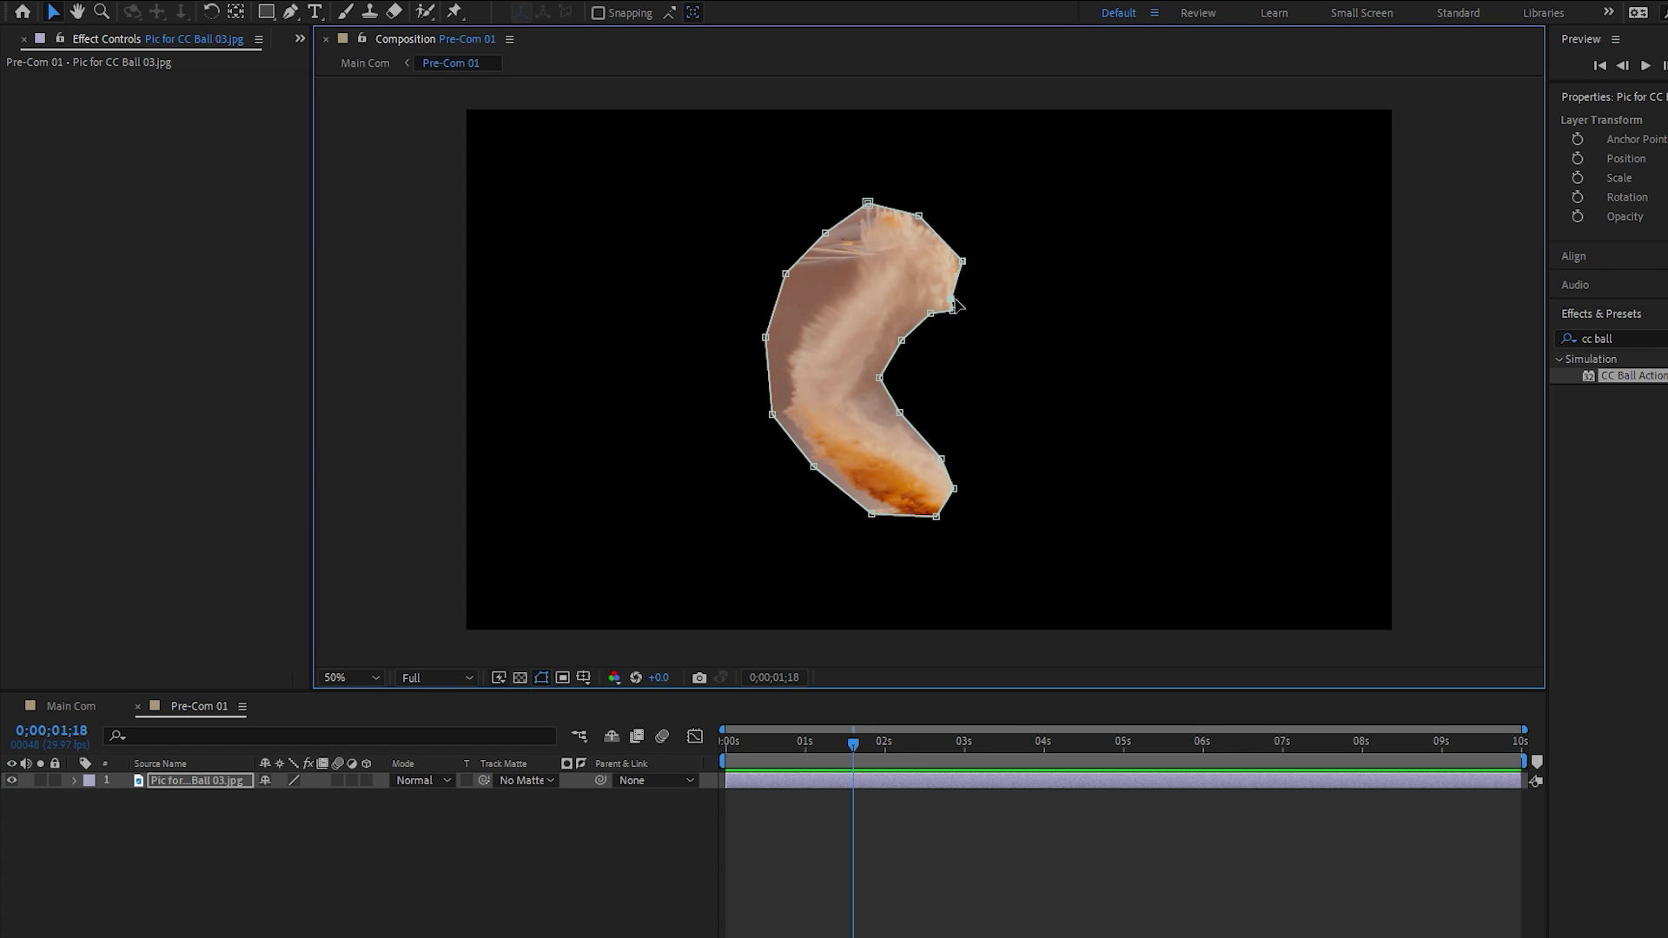
# In Main Com, end the work area at about 8 seconds and preview from the start.
pyautogui.click(71, 706)
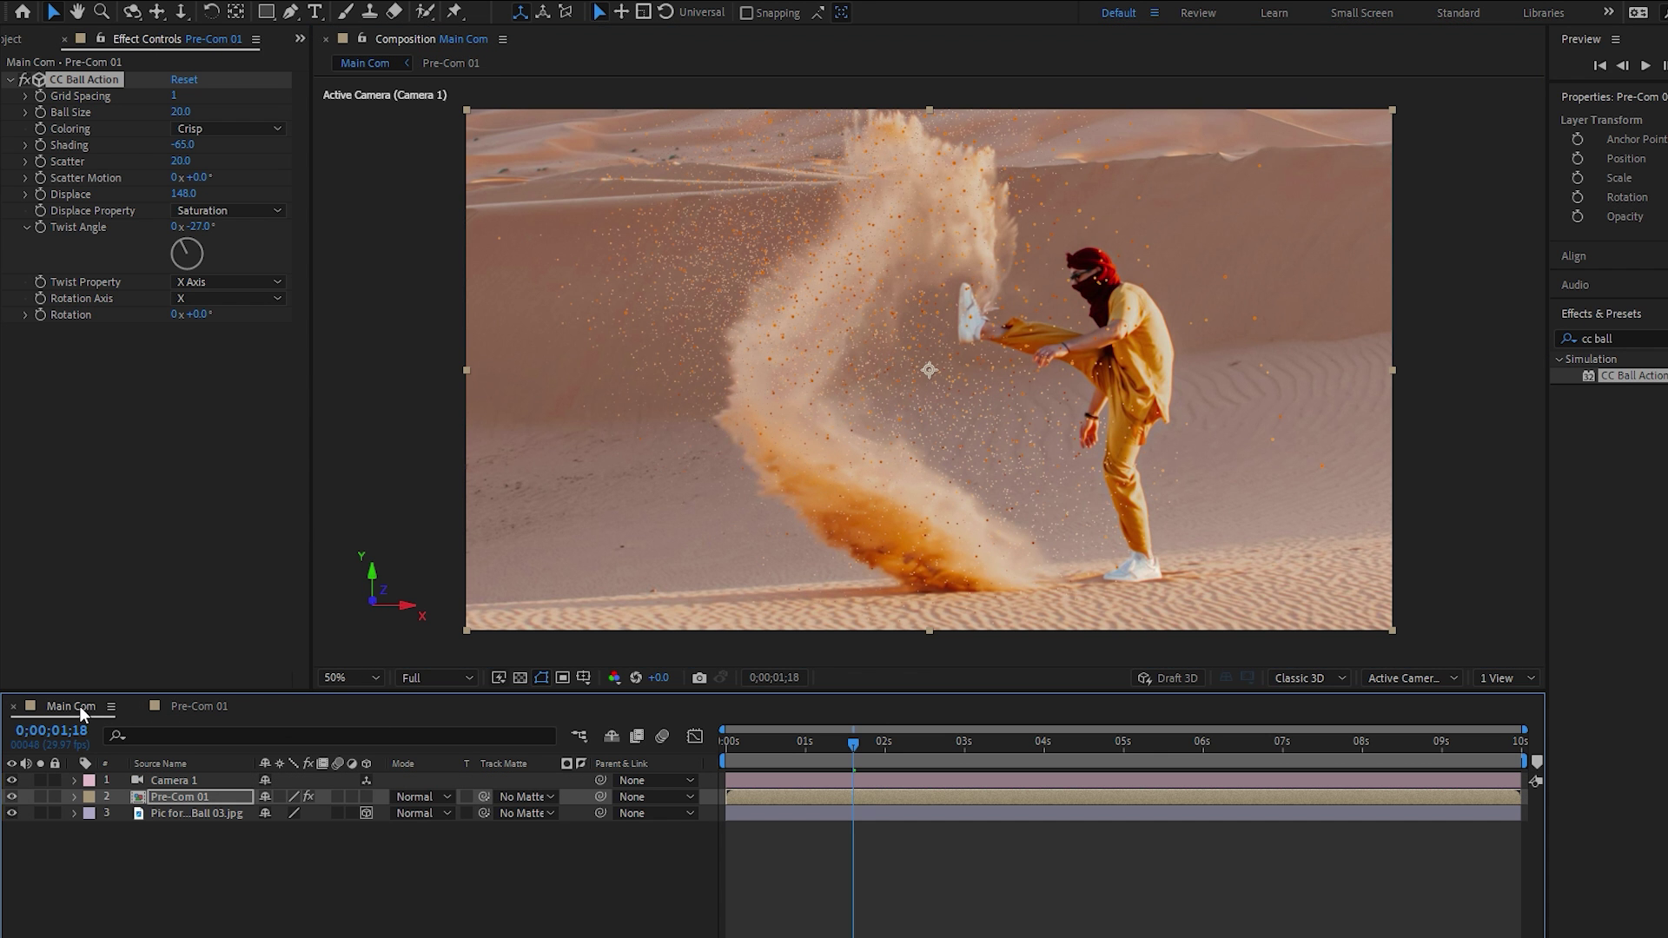
pyautogui.moveTo(862, 744); pyautogui.dragTo(716, 764)
pyautogui.moveTo(1522, 761); pyautogui.dragTo(1363, 761)
pyautogui.press('space')
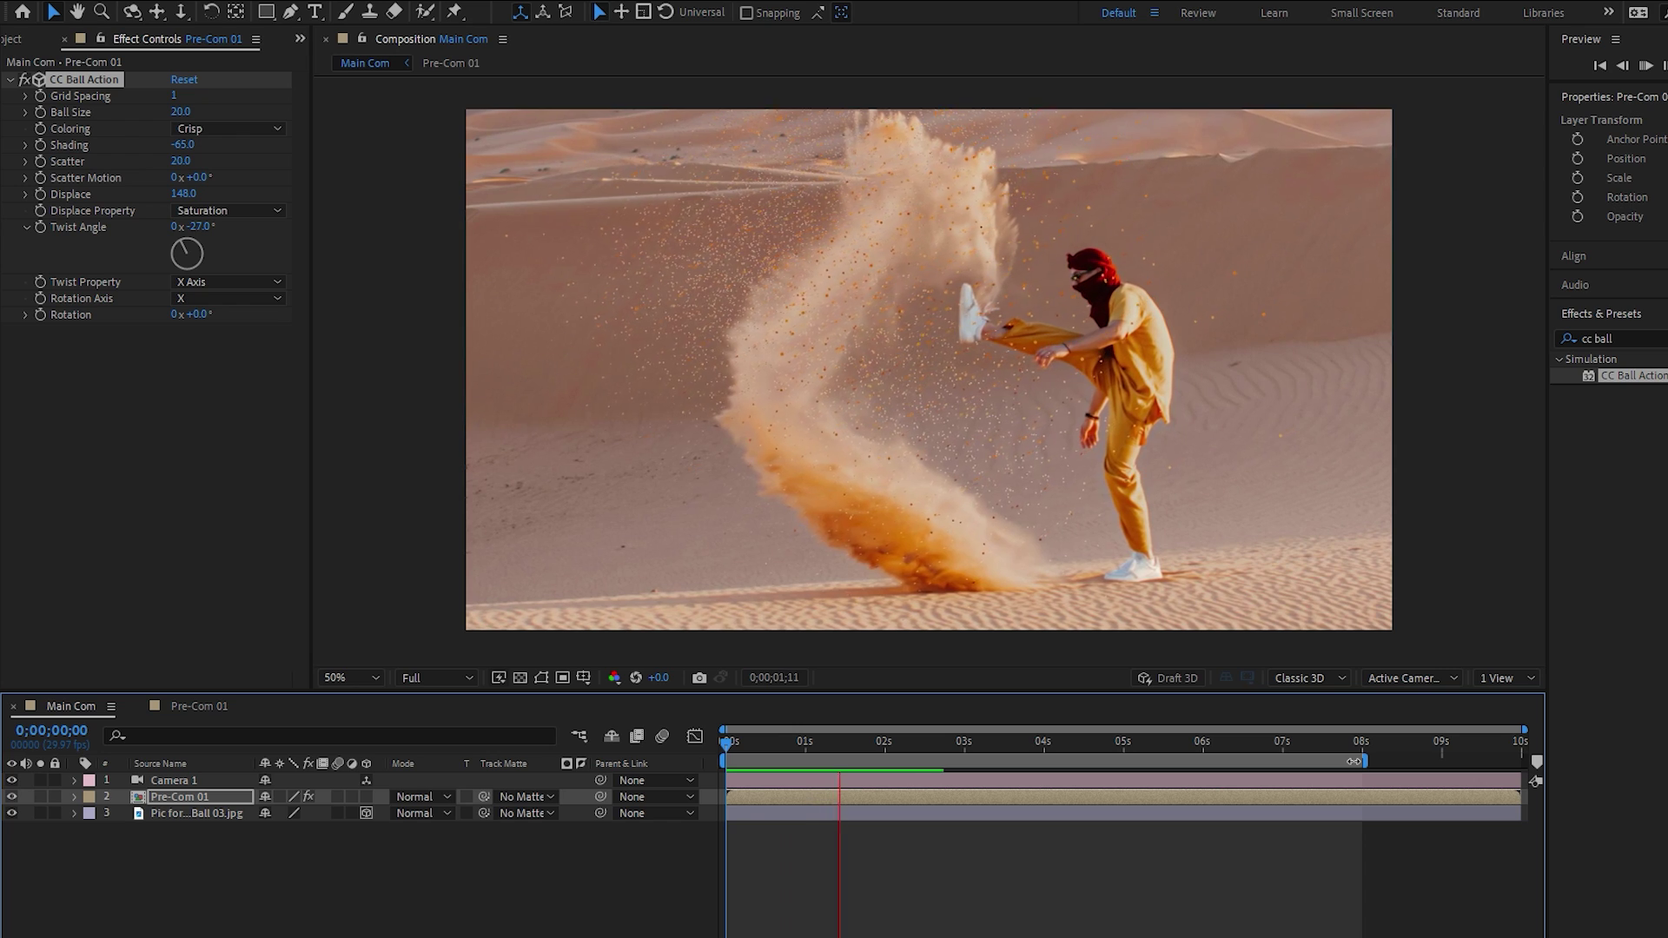